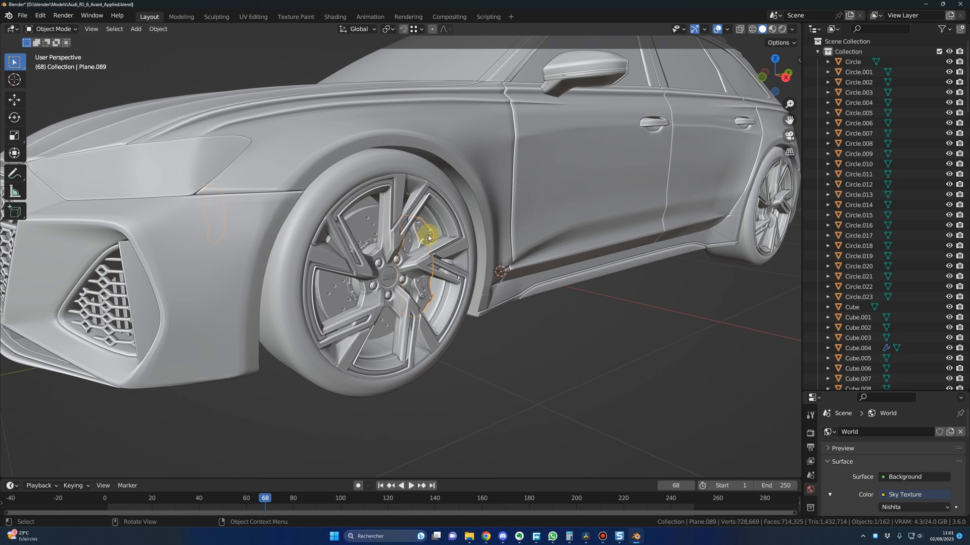
middle_drag(436, 242, 357, 241)
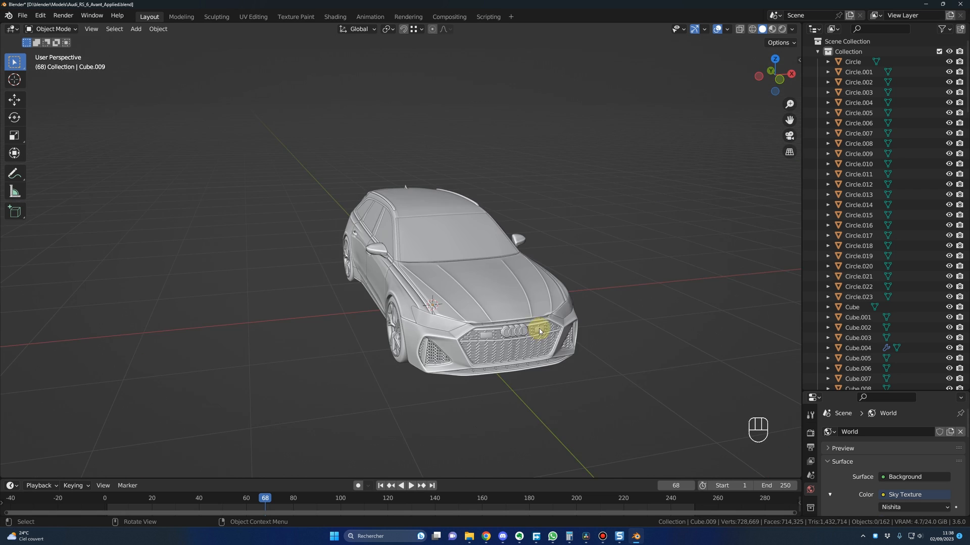
middle_drag(526, 328, 392, 324)
middle_drag(465, 320, 706, 275)
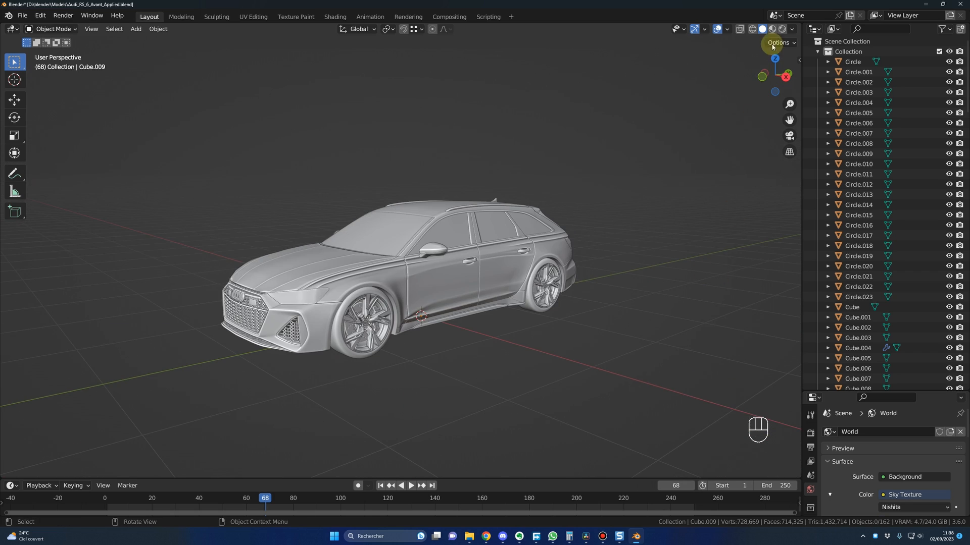
Step: Switch the viewport to wireframe shading and box-select the car's body parts, leaving the four wheels unselected
click(753, 29)
mouse_move(579, 230)
middle_down()
mouse_move(604, 278)
mouse_move(563, 260)
middle_up()
drag(400, 183, 467, 352)
middle_drag(467, 352, 364, 221)
shift+drag(338, 192, 396, 356)
scroll(373, 348, up, 3)
middle_drag(303, 337, 358, 329)
middle_drag(378, 334, 391, 334)
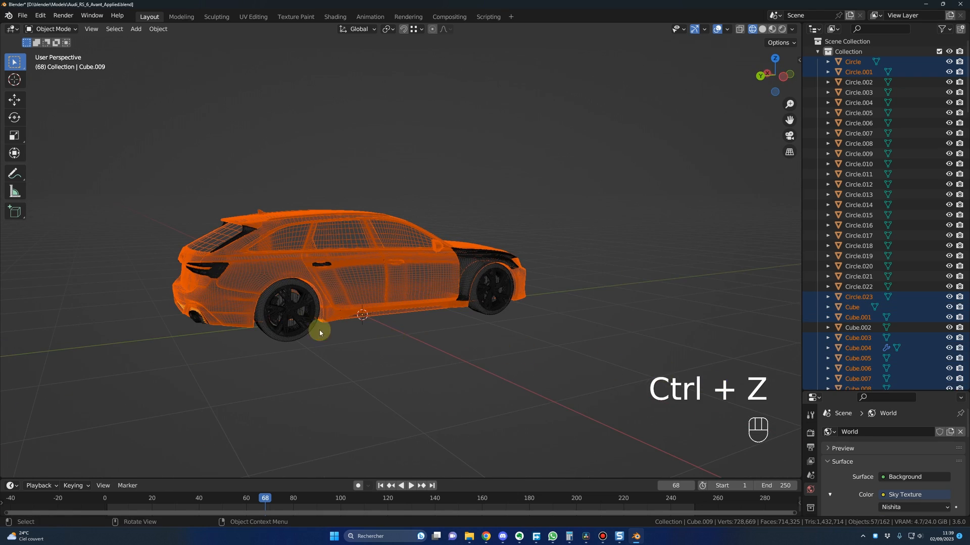
middle_drag(319, 333, 399, 349)
middle_drag(301, 370, 321, 347)
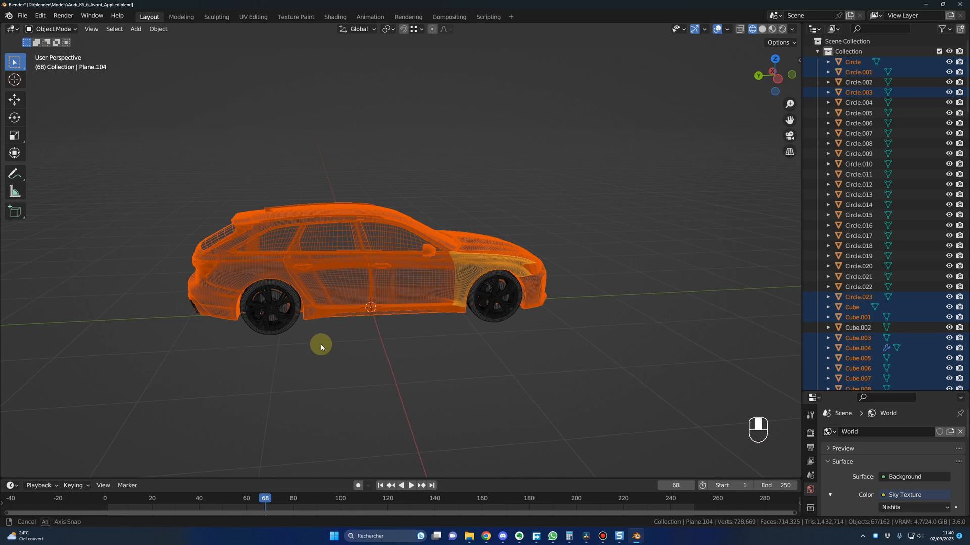
middle_drag(444, 340, 401, 339)
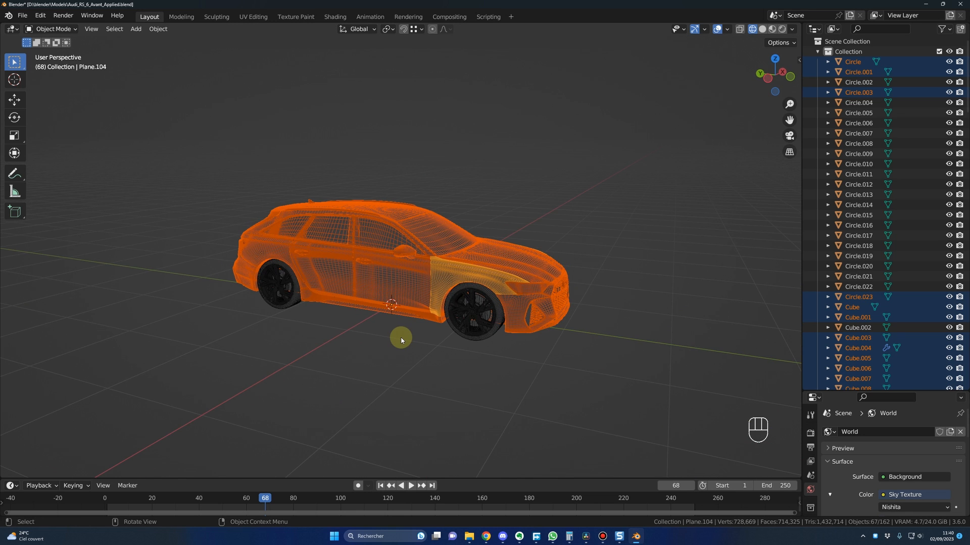
Step: Move the selected body parts into a new collection named Body
key(m)
click(383, 337)
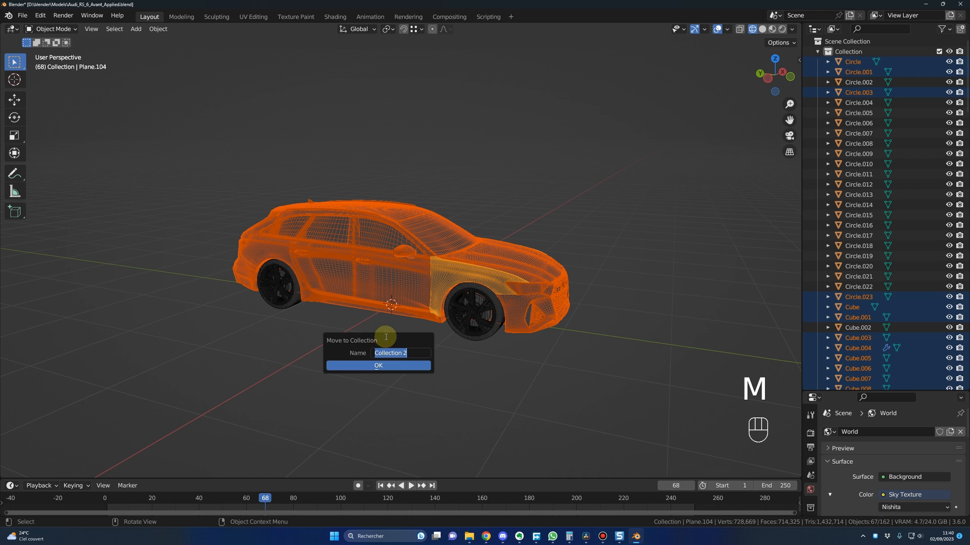
text(Body)
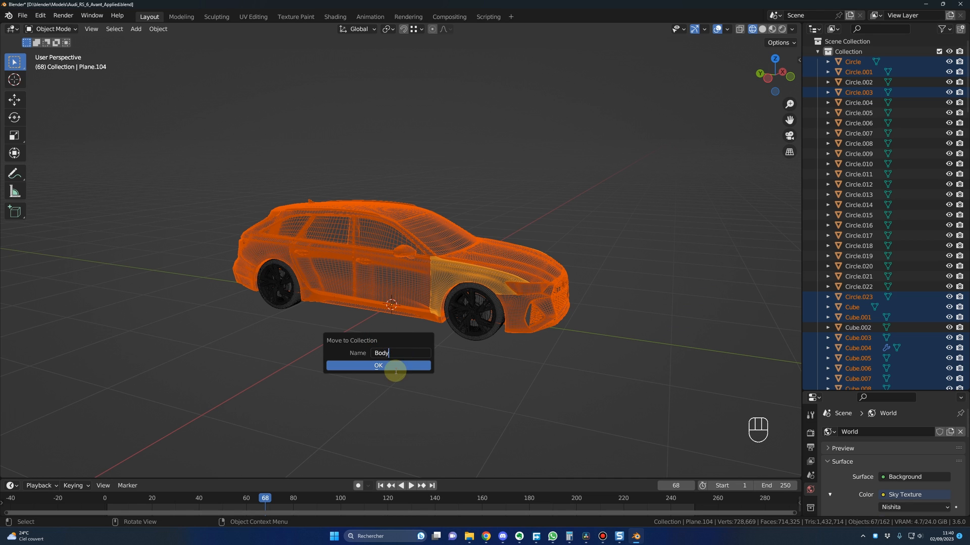
click(383, 366)
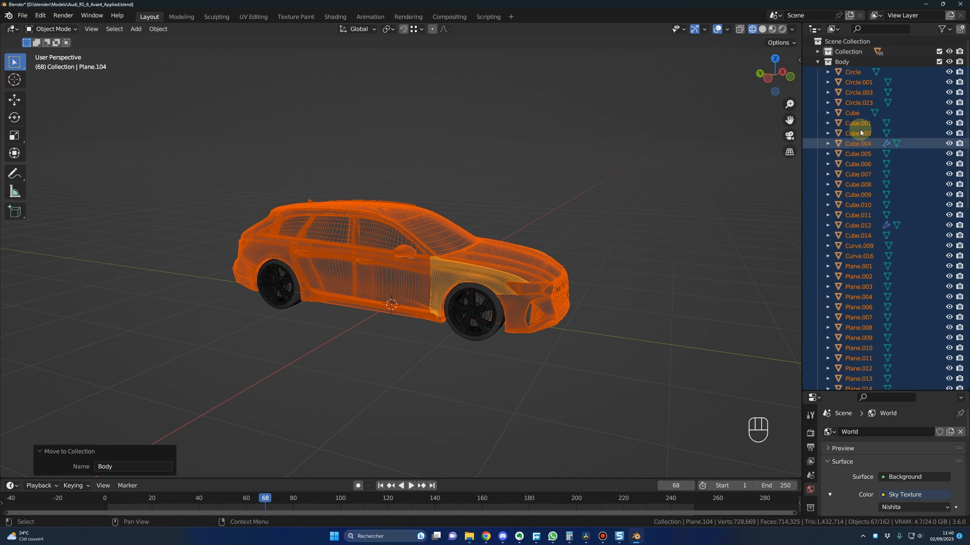
Step: Collapse the Body collection, clear the selection and hide the collection in the viewport
click(818, 61)
click(907, 87)
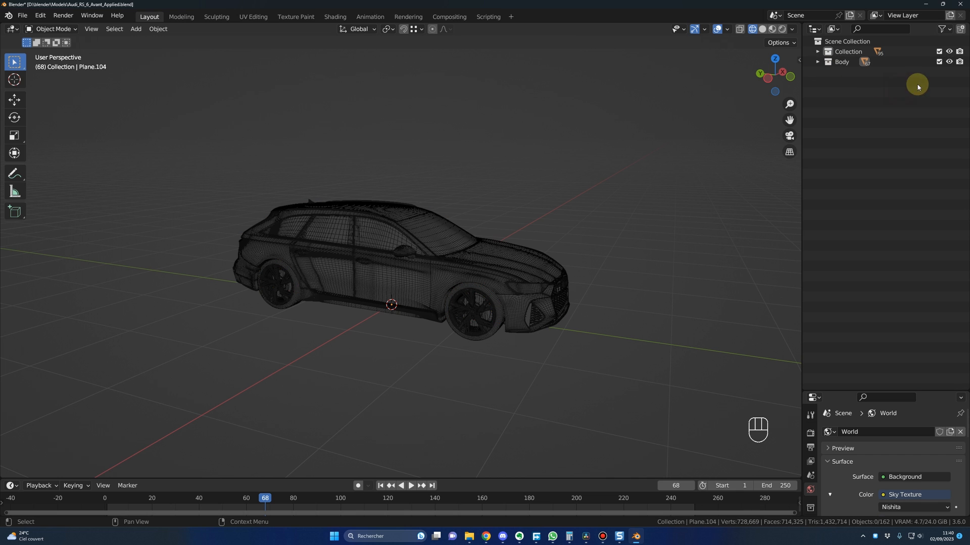
key(shift)
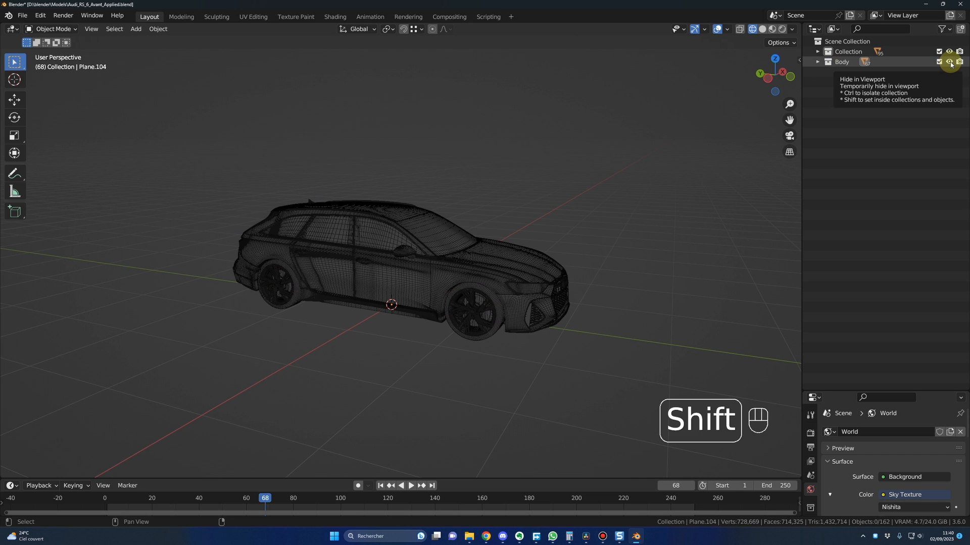
shift+click(950, 62)
Step: Select the leftover body parts behind the rear wheels and move them to the existing Body collection
middle_drag(672, 191, 410, 224)
key(shift)
drag(288, 205, 325, 299)
key(m)
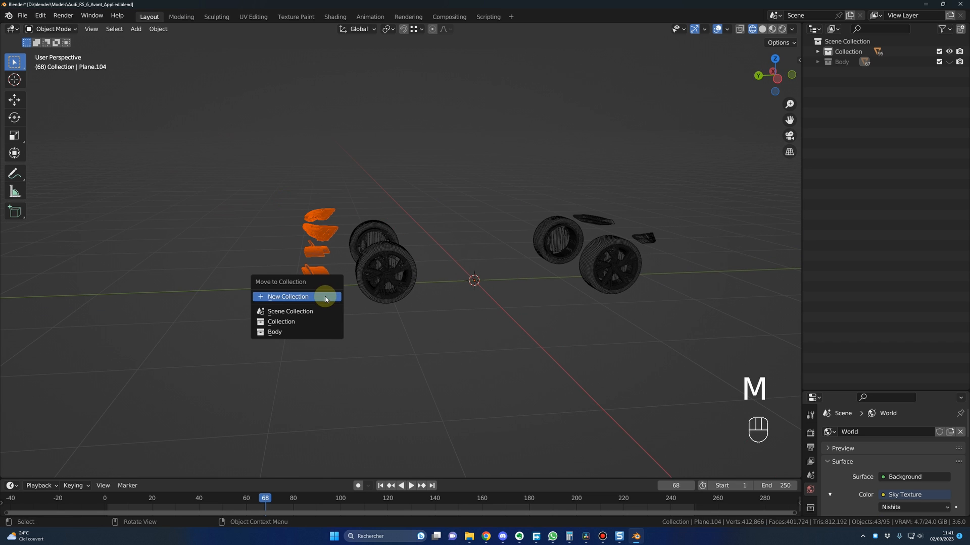
click(287, 331)
Step: Select the remaining parts near the front wheels and move them to the Body collection
middle_drag(481, 312, 641, 316)
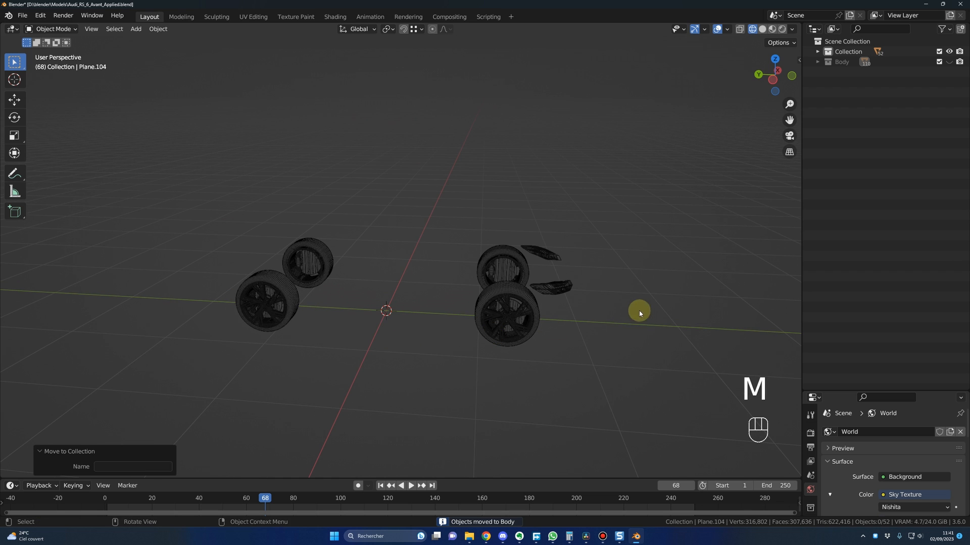
drag(552, 240, 584, 307)
key(m)
click(585, 304)
middle_drag(585, 304, 481, 296)
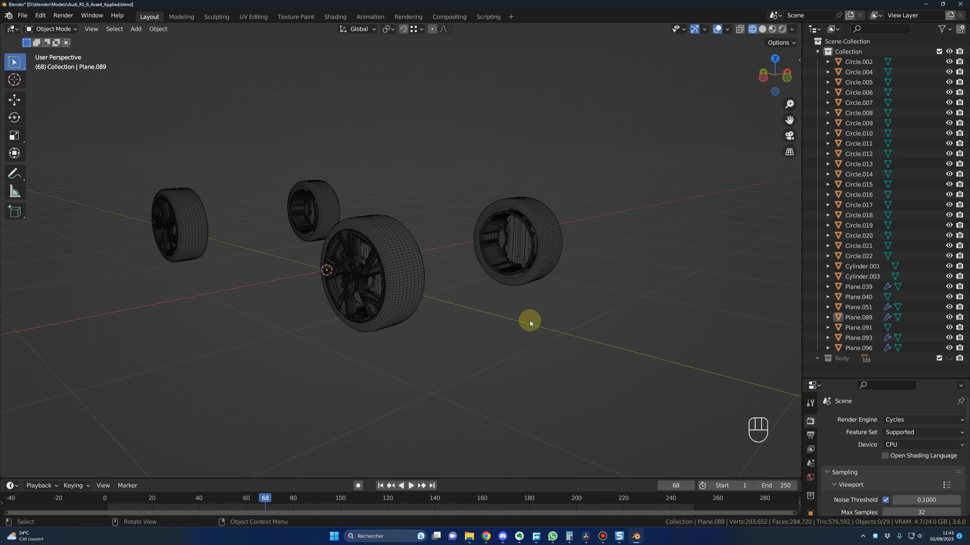
Step: Select the front brake caliper object Plane.089, inspect its mesh in Edit Mode and apply its Mirror modifier
mouse_move(528, 320)
middle_down()
mouse_move(542, 325)
mouse_move(524, 329)
middle_up()
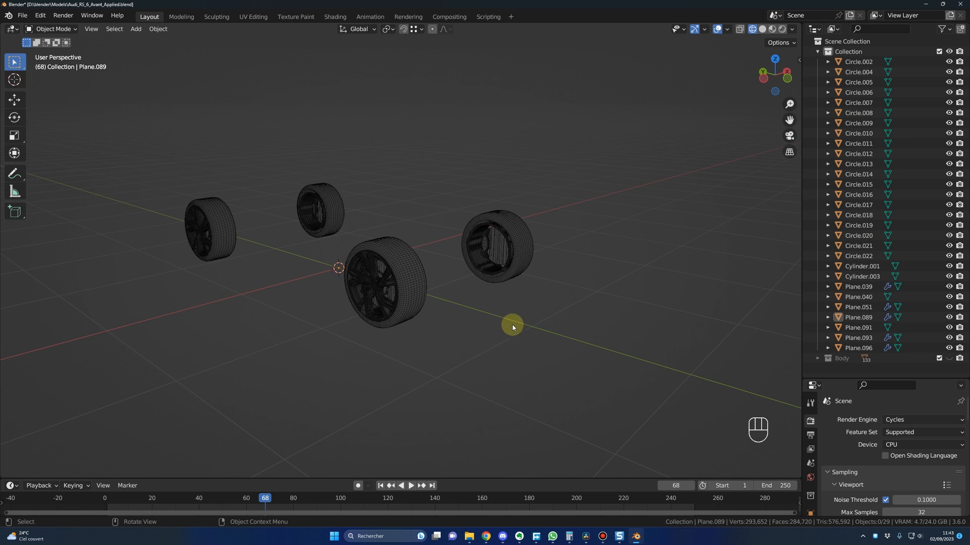
scroll(495, 303, up, 2)
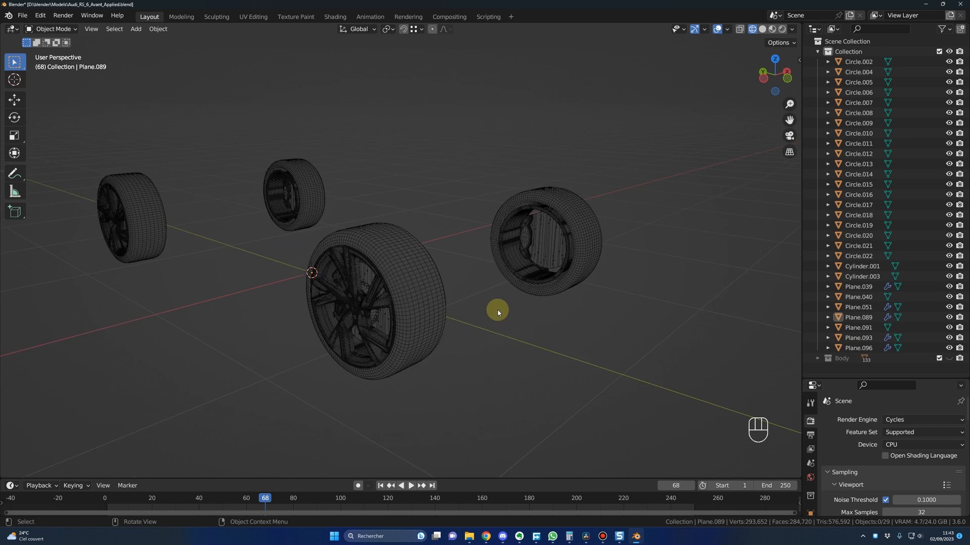
click(526, 240)
middle_drag(508, 310, 524, 318)
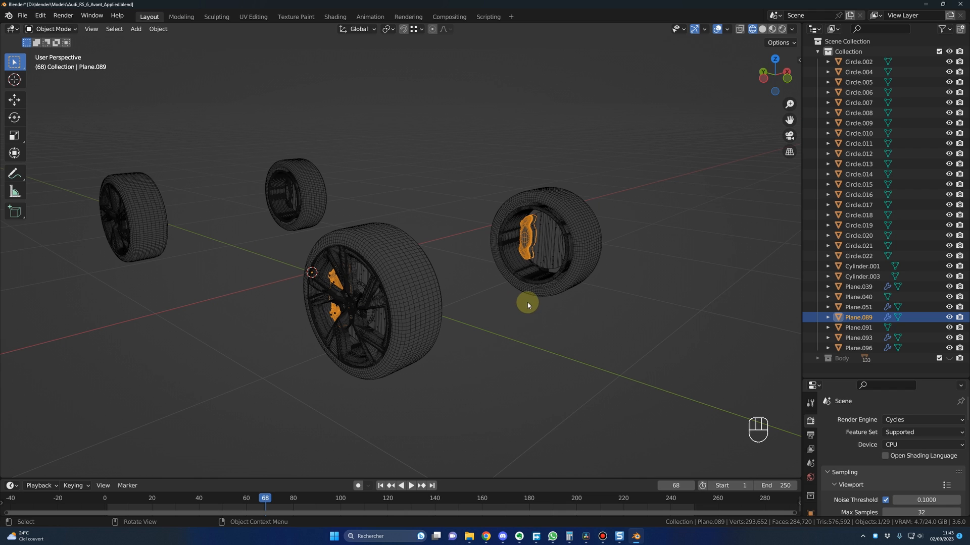
key(Tab)
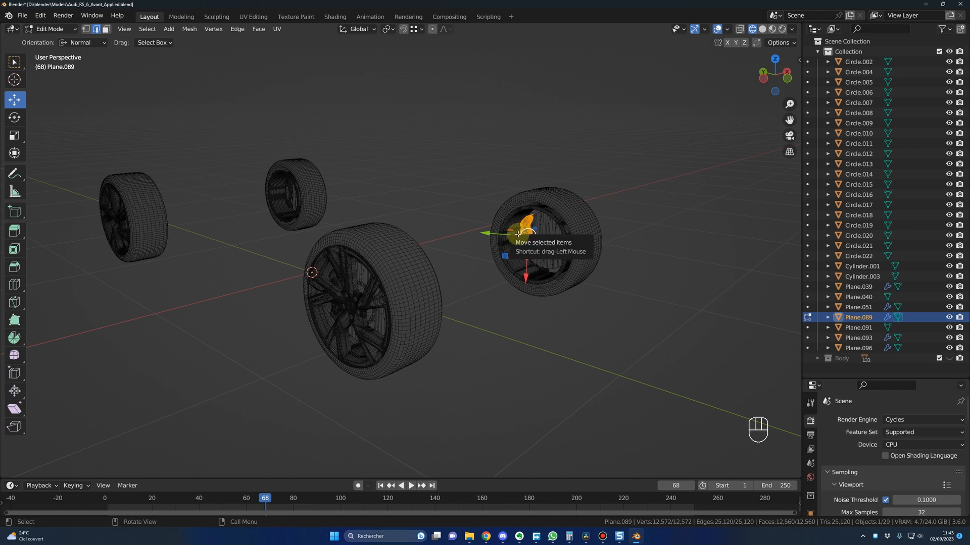
key(Tab)
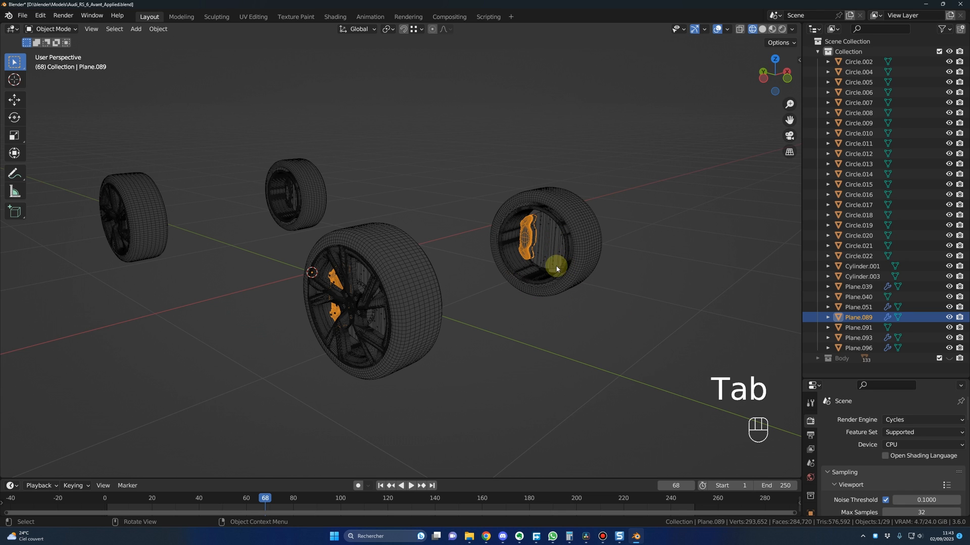
click(810, 380)
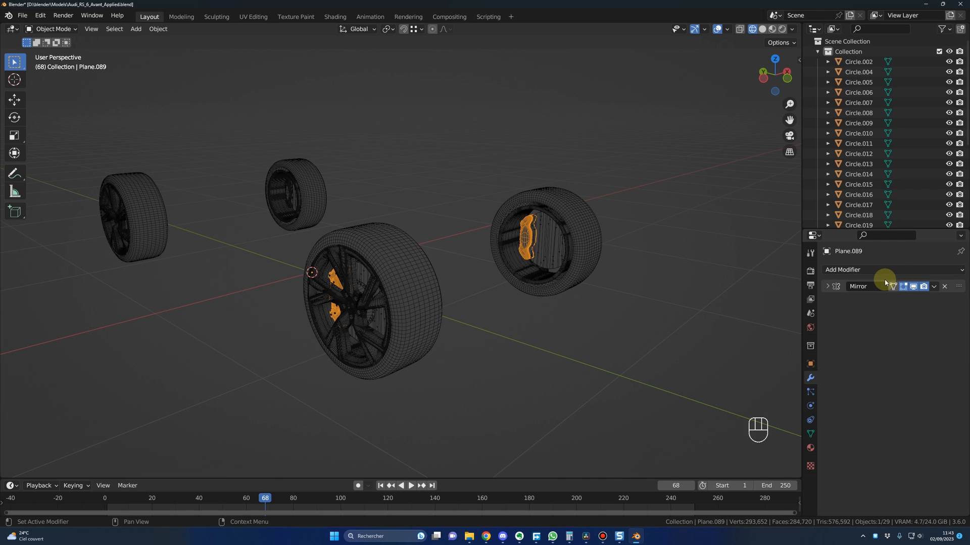
click(934, 288)
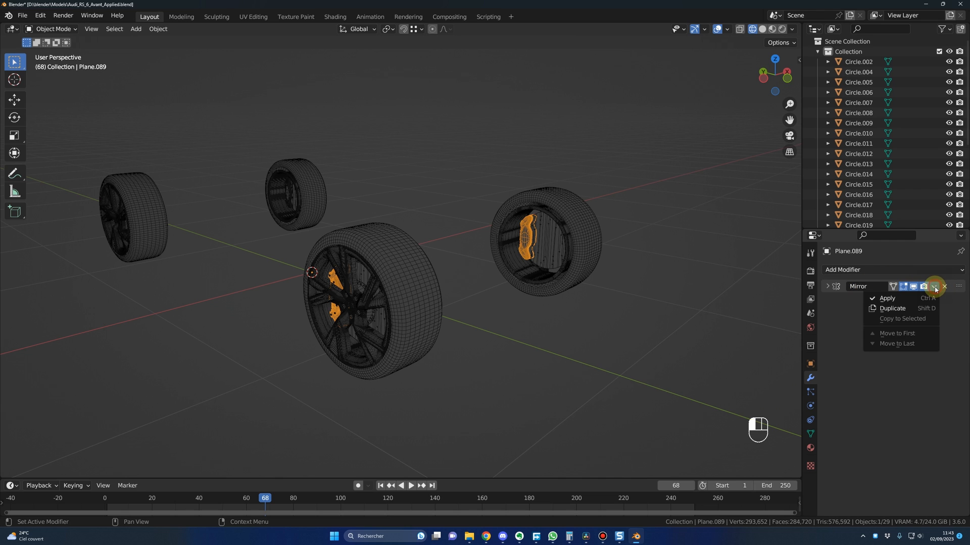
click(887, 300)
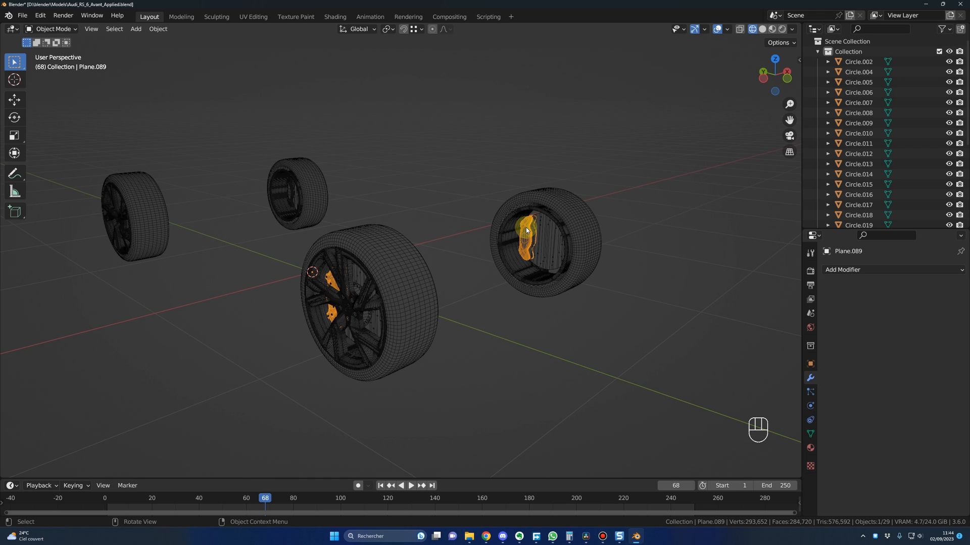
Step: Enter Edit Mode with X-ray enabled and separate the front left caliper's geometry into its own object by selection
key(Tab)
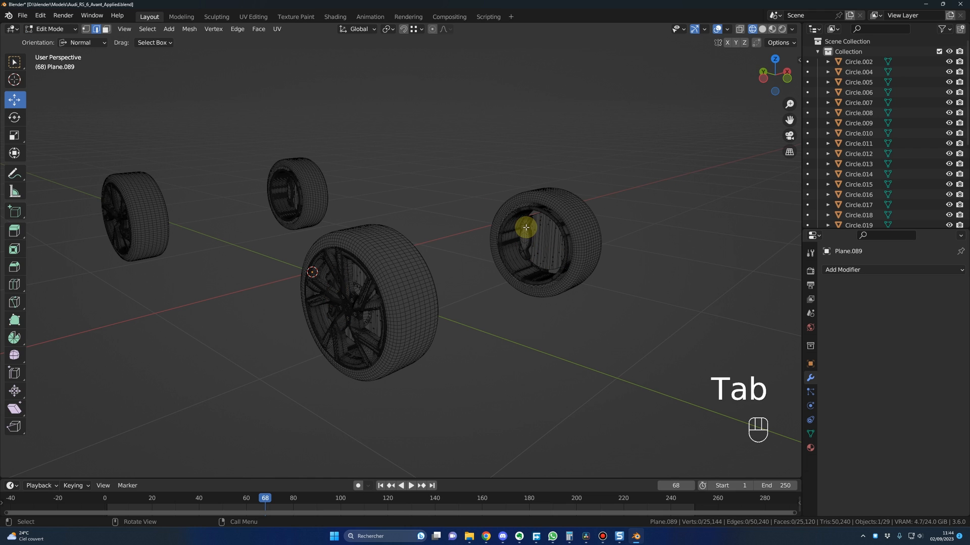
click(739, 30)
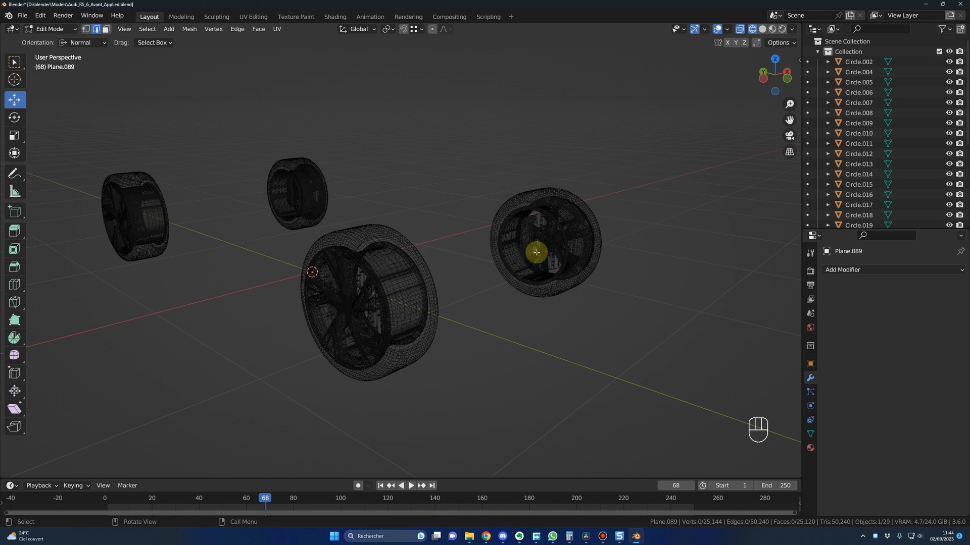
drag(486, 184, 592, 321)
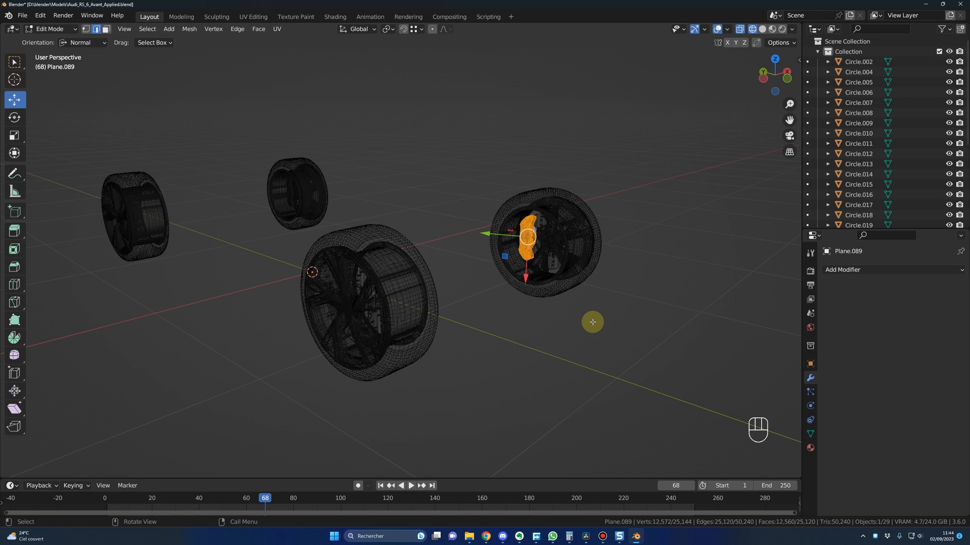
key(p)
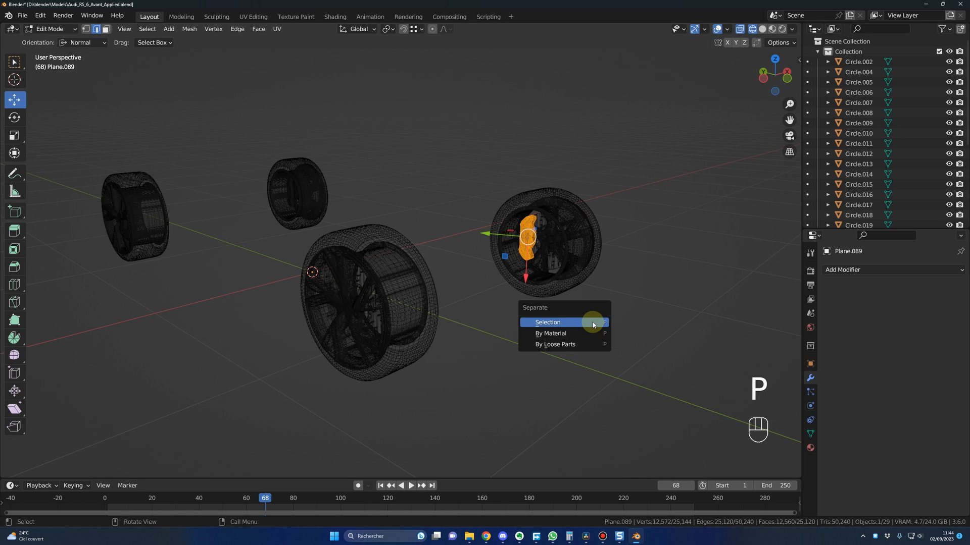
click(564, 325)
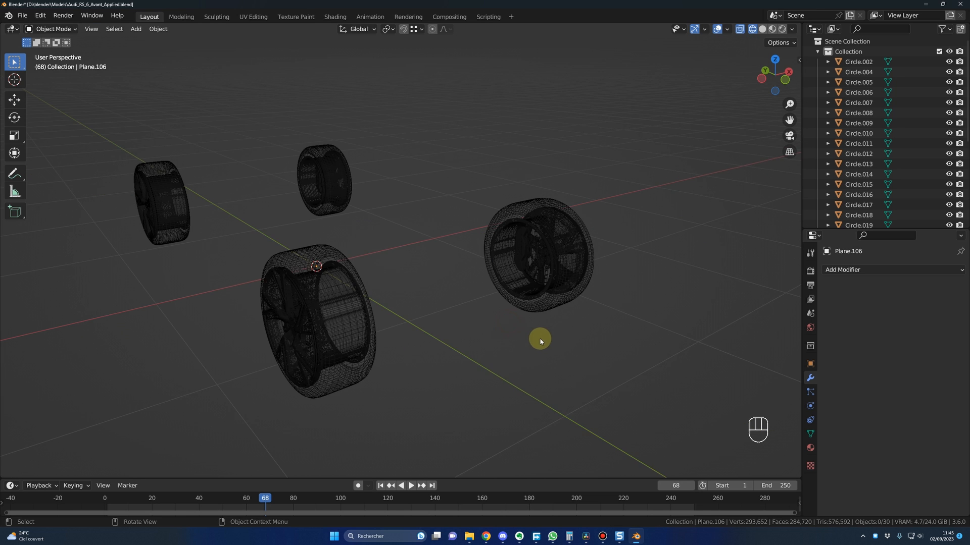
middle_drag(539, 339, 544, 332)
Step: Select the separated front left caliper, locate it in the outliner and rename it wheelbrake.Ft.L
middle_drag(524, 248, 254, 307)
click(186, 226)
middle_drag(185, 223, 446, 322)
scroll(518, 328, up, 2)
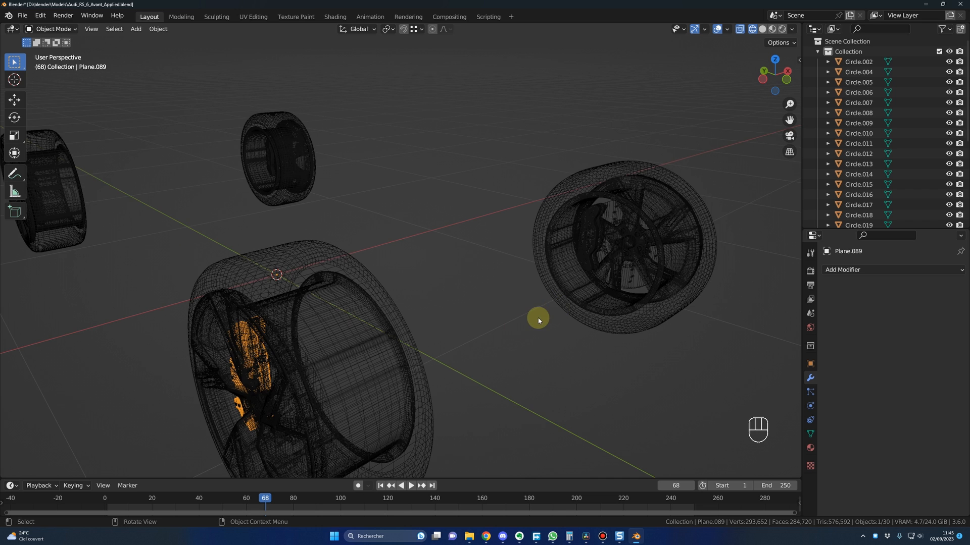
scroll(539, 320, down, 3)
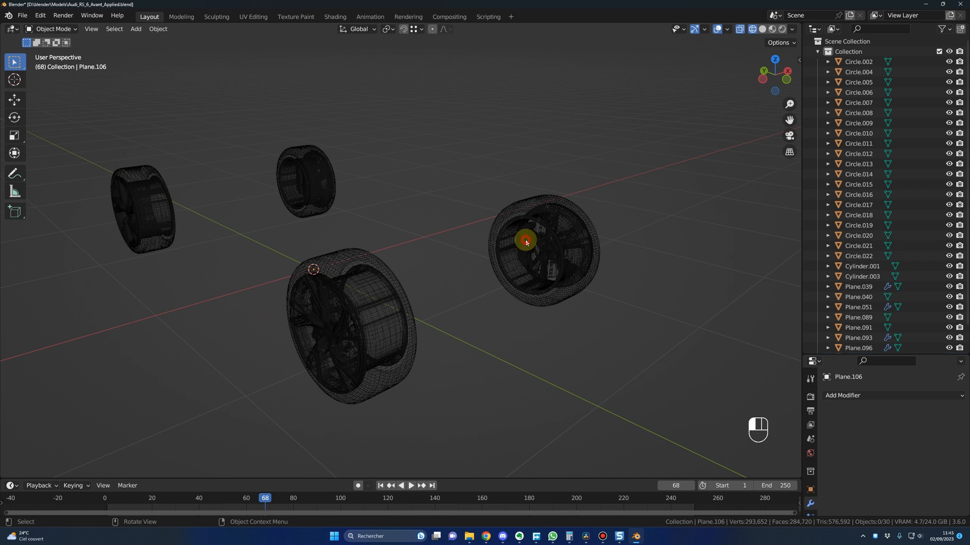
click(526, 241)
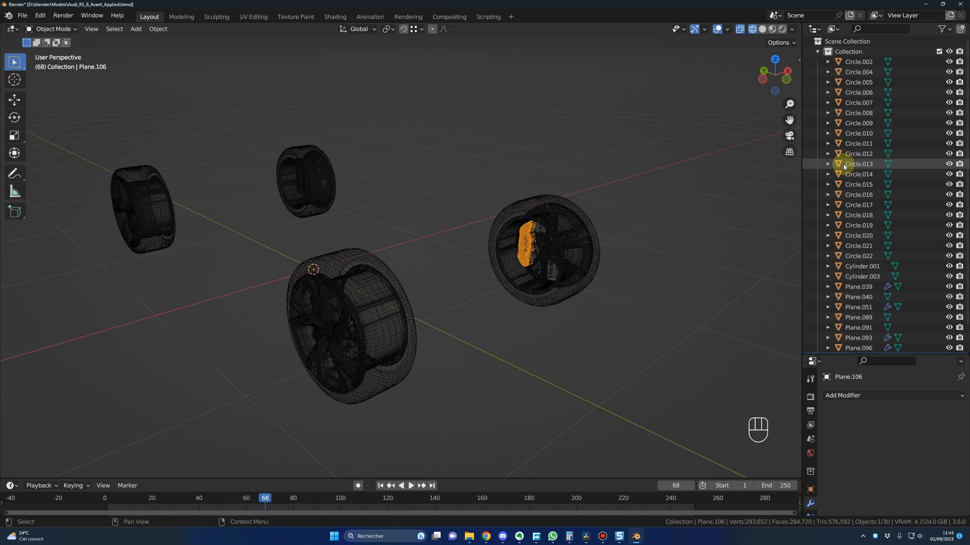
key(KP_Decimal)
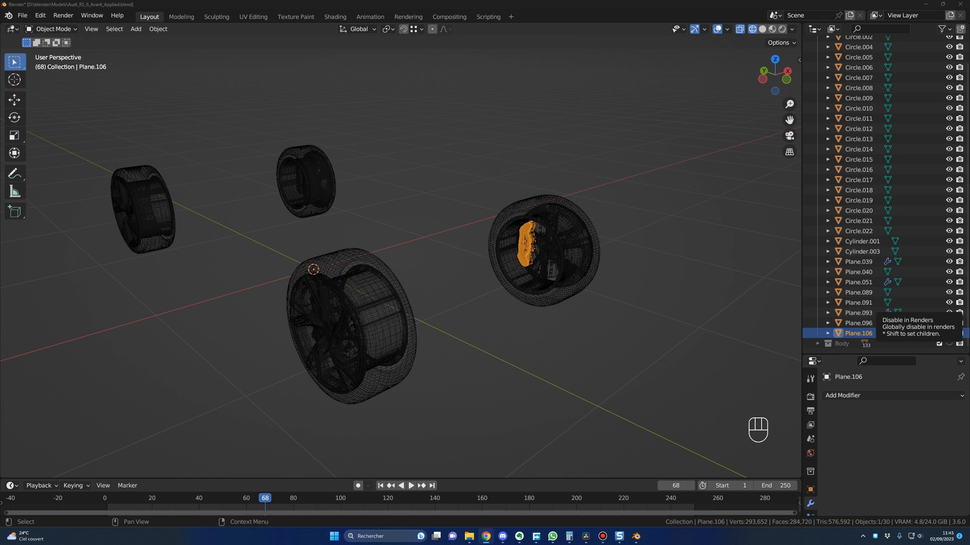
key(F2)
text(wheelbrake.Ft.L)
key(Return)
Step: Select the front right brake caliper and rename it wheelbrake.Ft.R
middle_drag(562, 340, 365, 348)
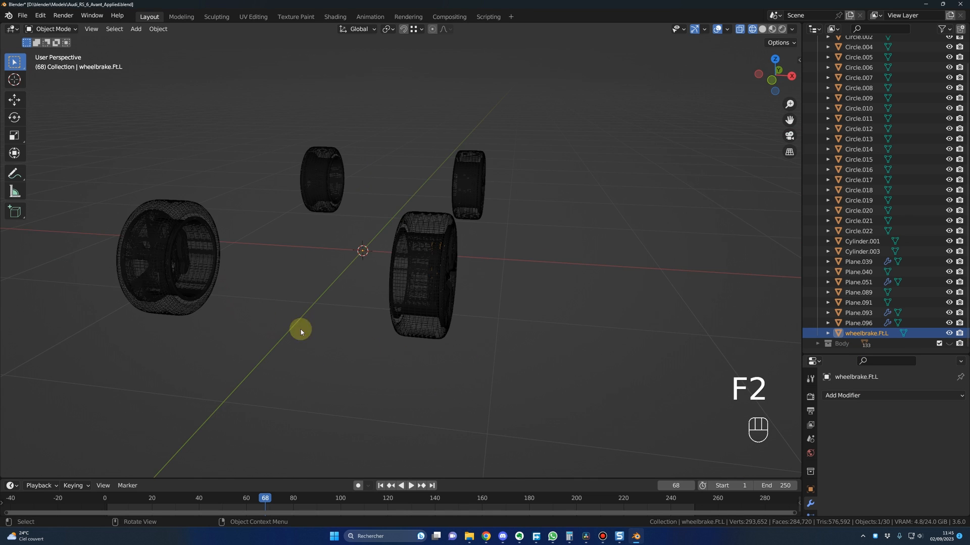
middle_drag(246, 305, 422, 299)
click(210, 270)
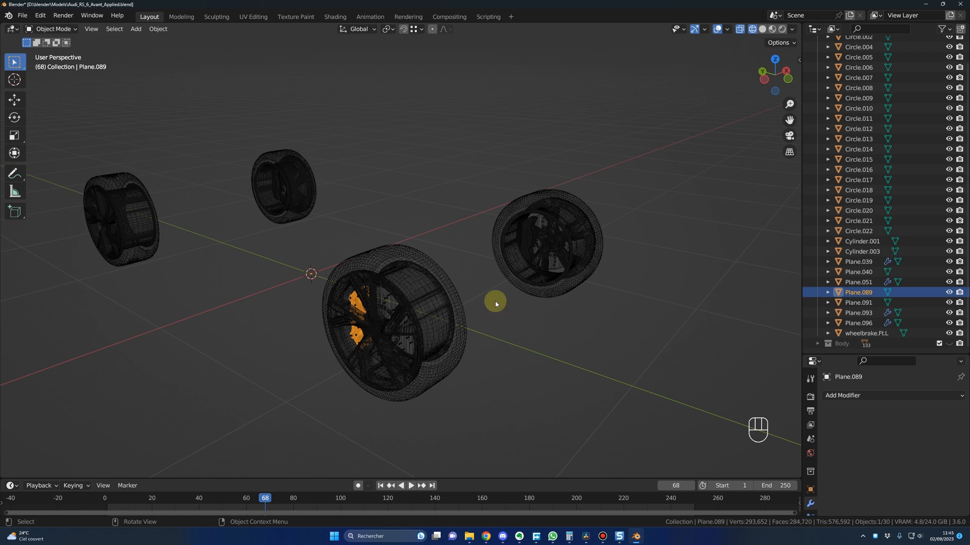
key(F2)
key(BackSpace)
text(R)
key(Return)
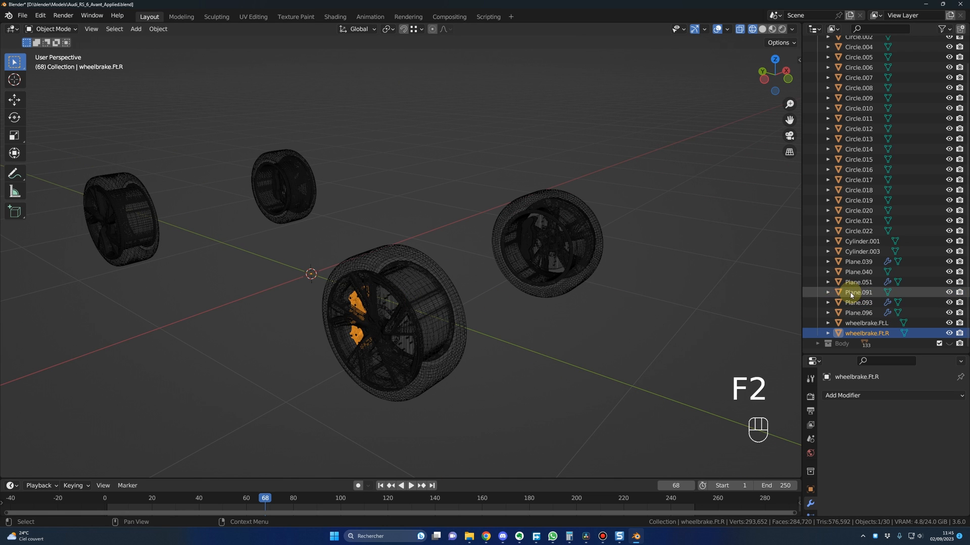
middle_drag(602, 302, 599, 302)
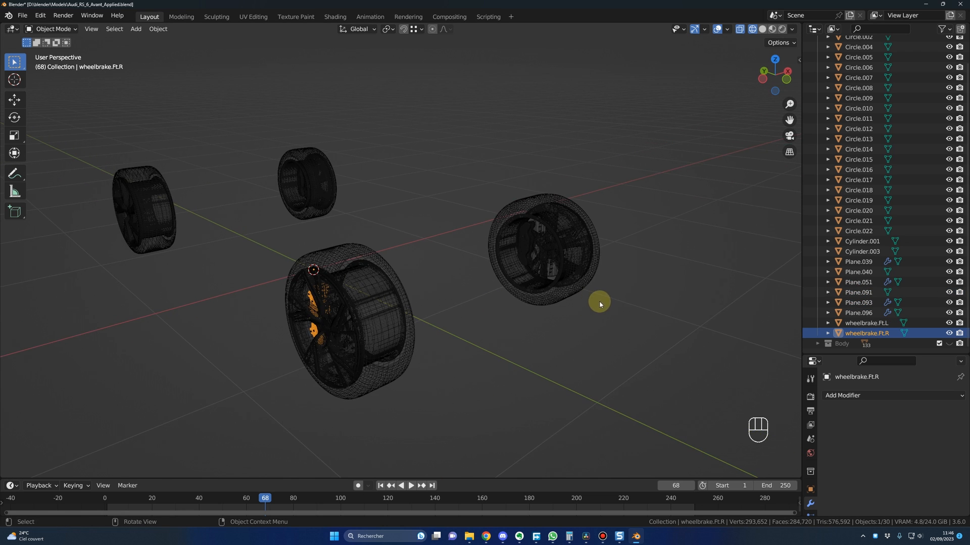
shift+middle_drag(358, 205, 502, 260)
scroll(495, 264, up, 2)
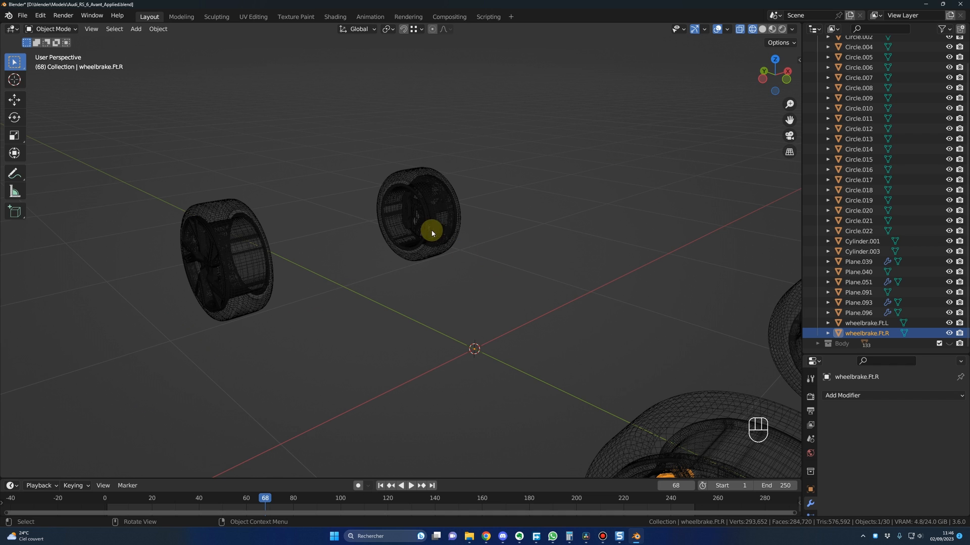
scroll(498, 246, down, 2)
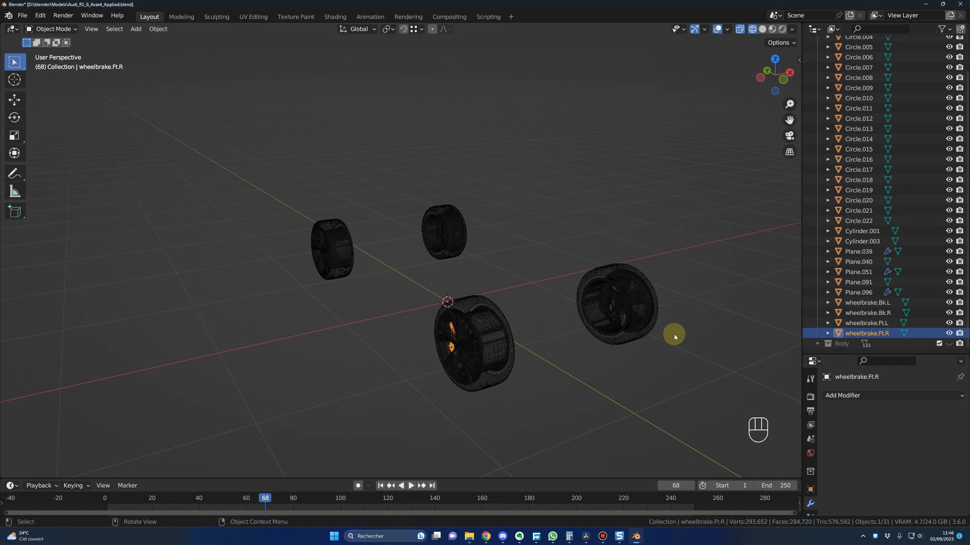
Step: Select the four wheelbrake objects one by one to check their names, and hide all four in the viewport
shift+middle_drag(673, 337, 630, 336)
click(868, 324)
click(868, 313)
click(868, 303)
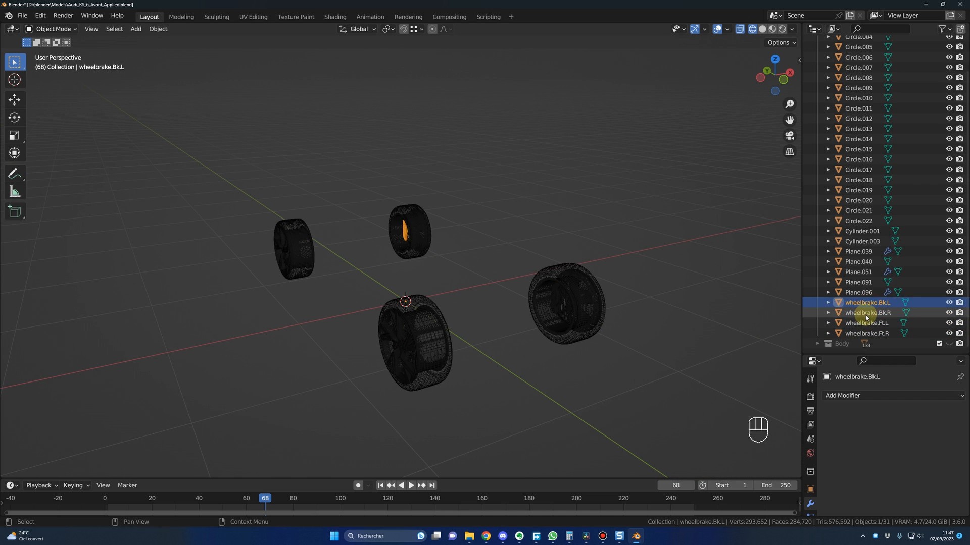
click(865, 315)
click(863, 326)
click(865, 335)
click(864, 307)
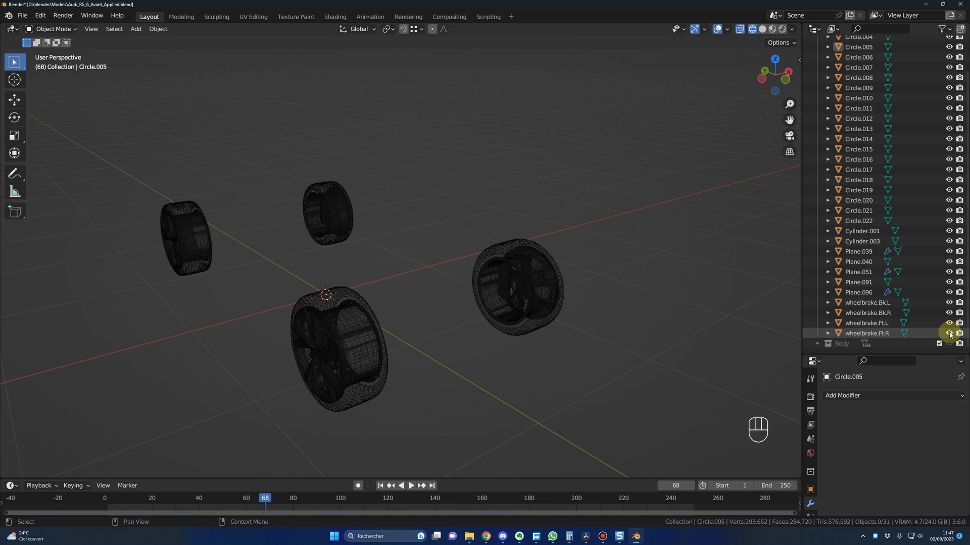
drag(950, 334, 949, 304)
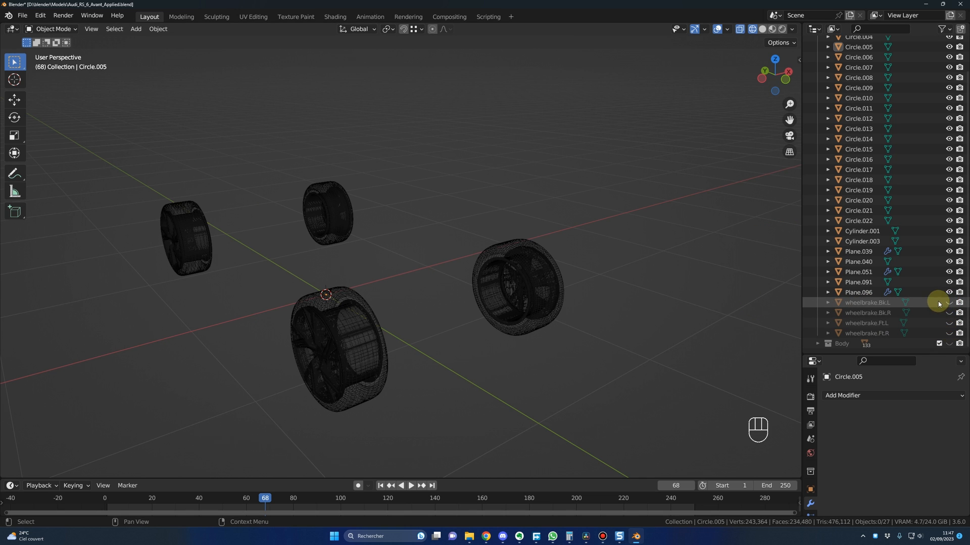
Step: Select the front wheels' tyre, rim and hub parts one by one to examine which objects span both wheels
middle_drag(612, 351, 553, 294)
click(534, 259)
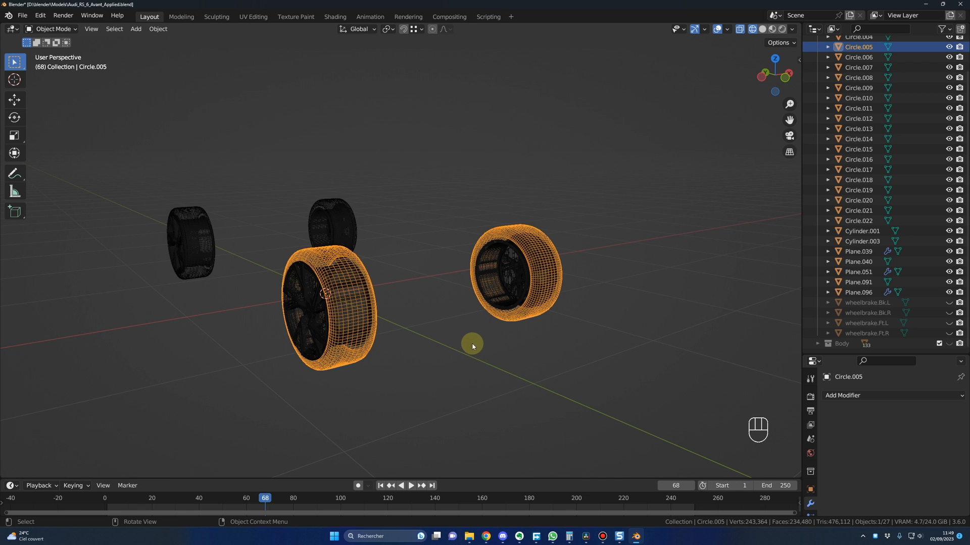
scroll(482, 346, up, 3)
click(521, 297)
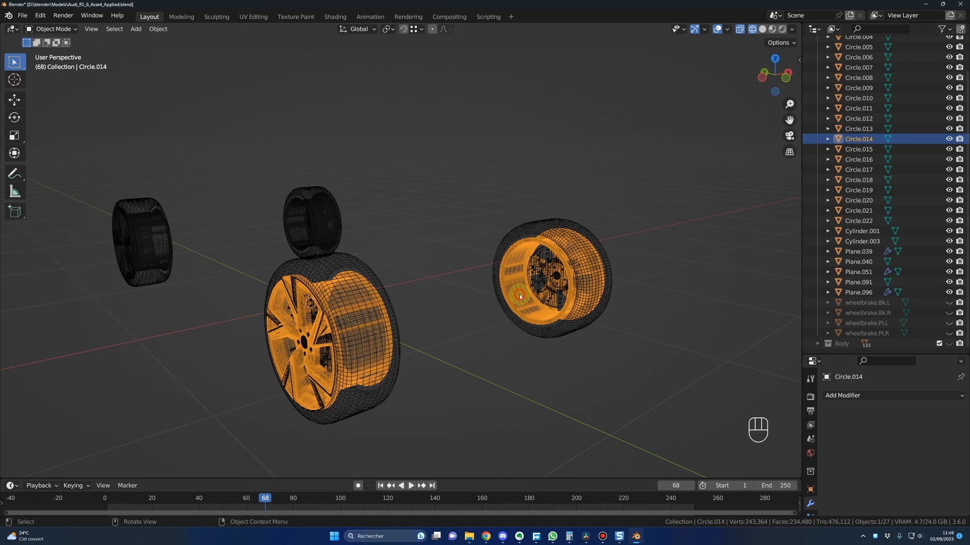
click(547, 272)
click(513, 301)
click(501, 375)
scroll(520, 361, down, 1)
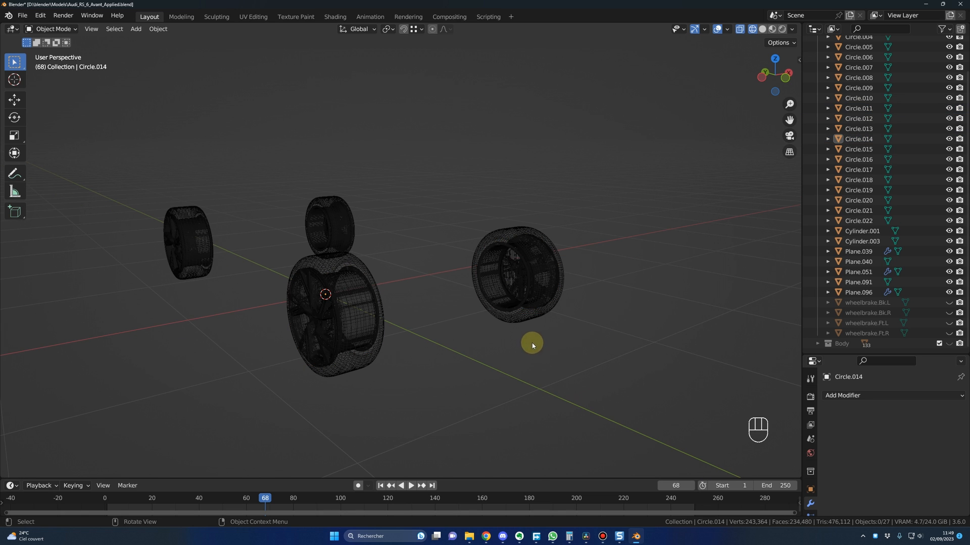
Step: Select all front wheel parts and, in Edit Mode, separate the front left wheel's geometry by selection
drag(450, 191, 607, 378)
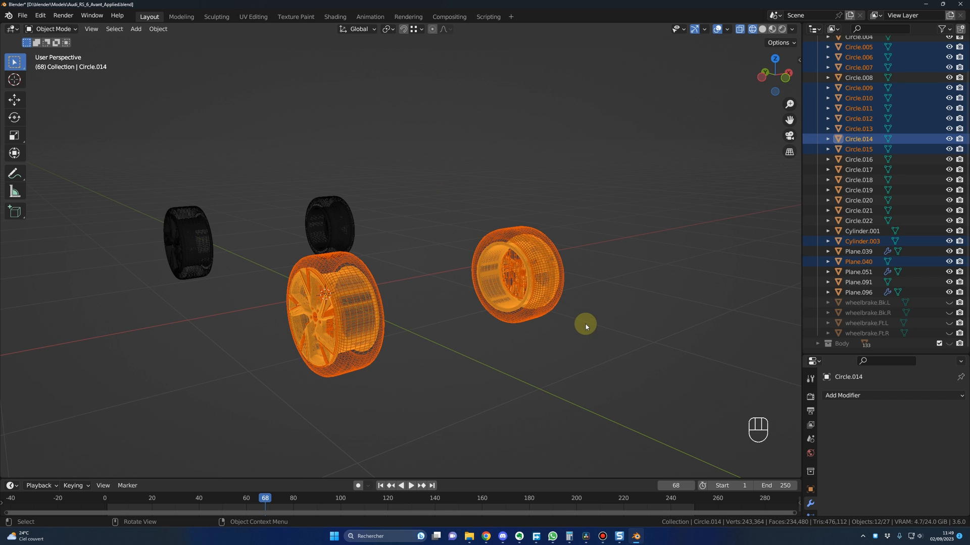
key(Tab)
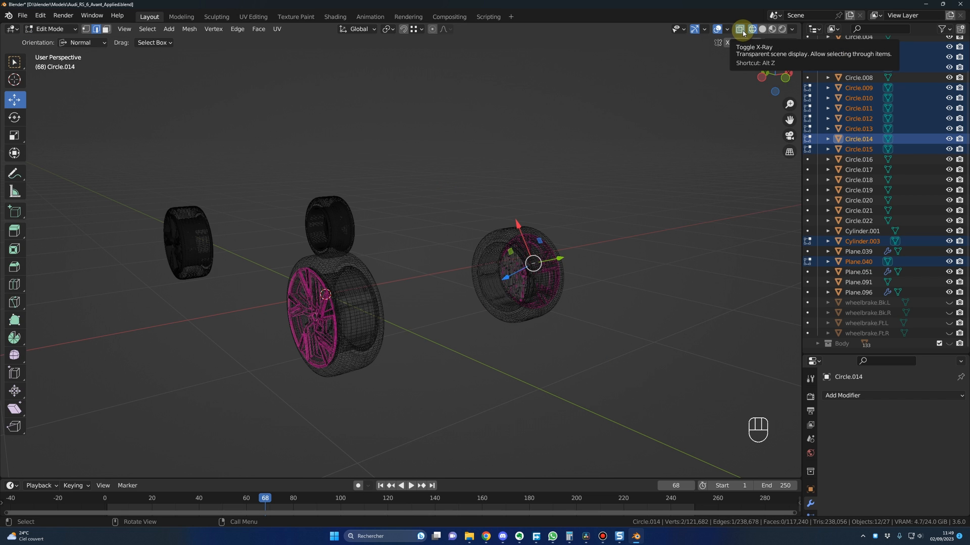
drag(451, 195, 613, 377)
key(p)
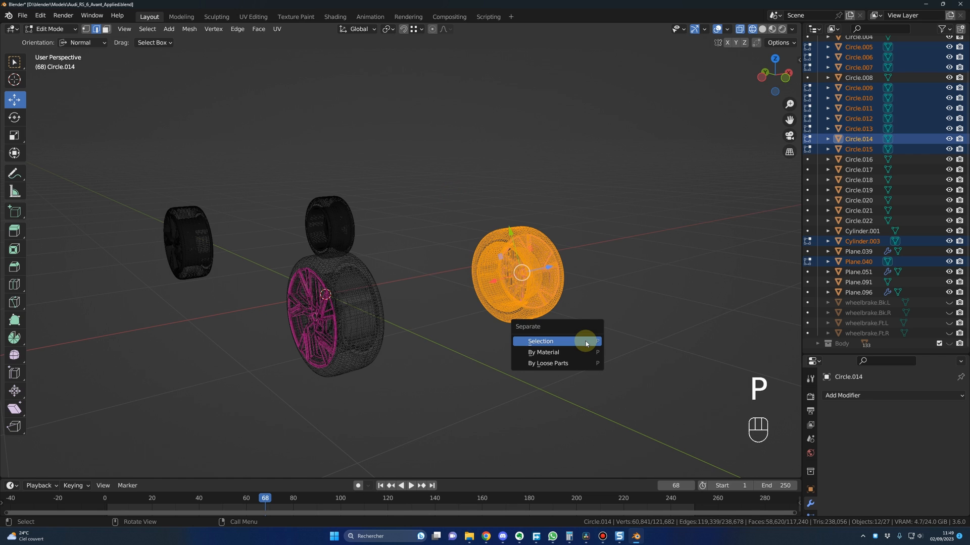
click(586, 342)
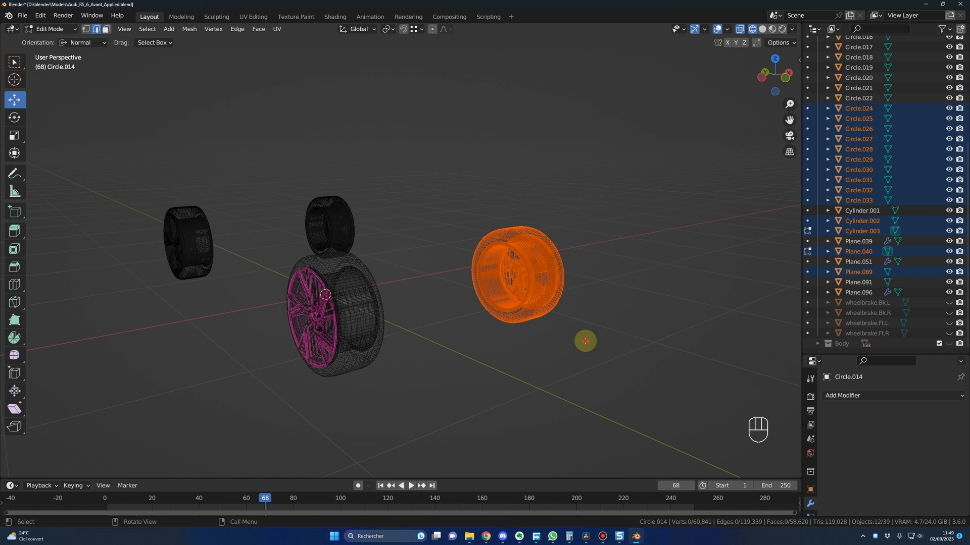
key(Tab)
Step: Select individual parts of the front left wheel to check that they are separate from the right wheel
click(574, 329)
click(546, 297)
click(497, 262)
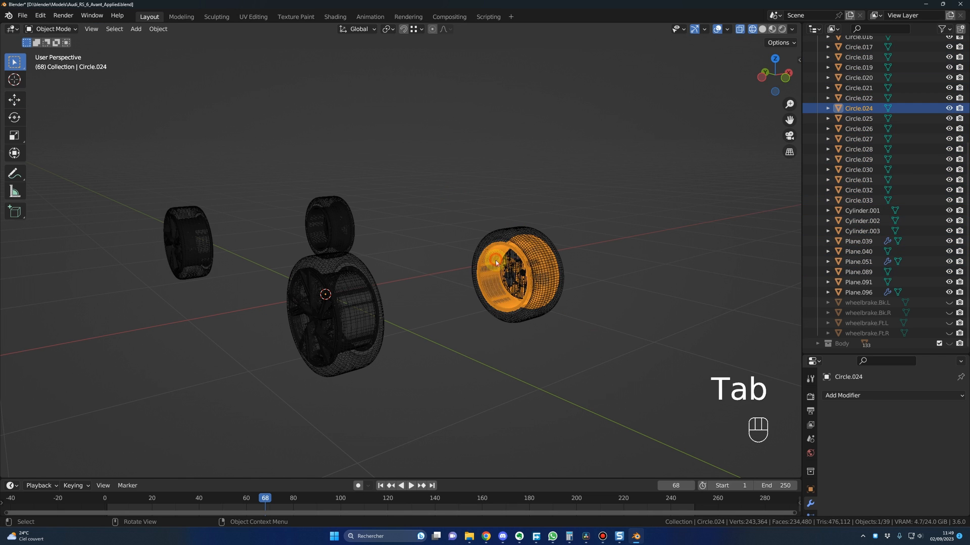
click(496, 262)
click(515, 274)
click(534, 253)
click(604, 328)
key(Escape)
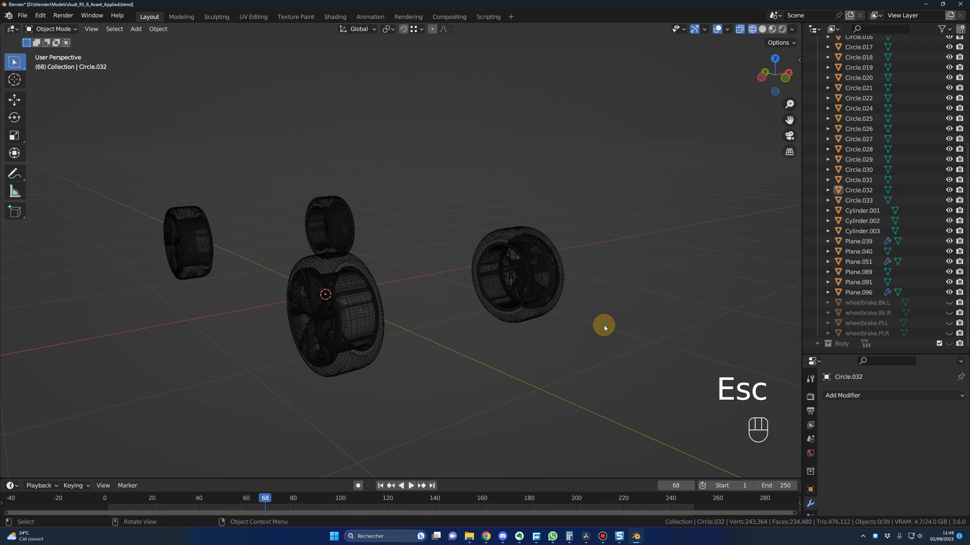
Step: Join all parts of the front left wheel into one object and rename it wheel.Ft.L
drag(461, 205, 585, 355)
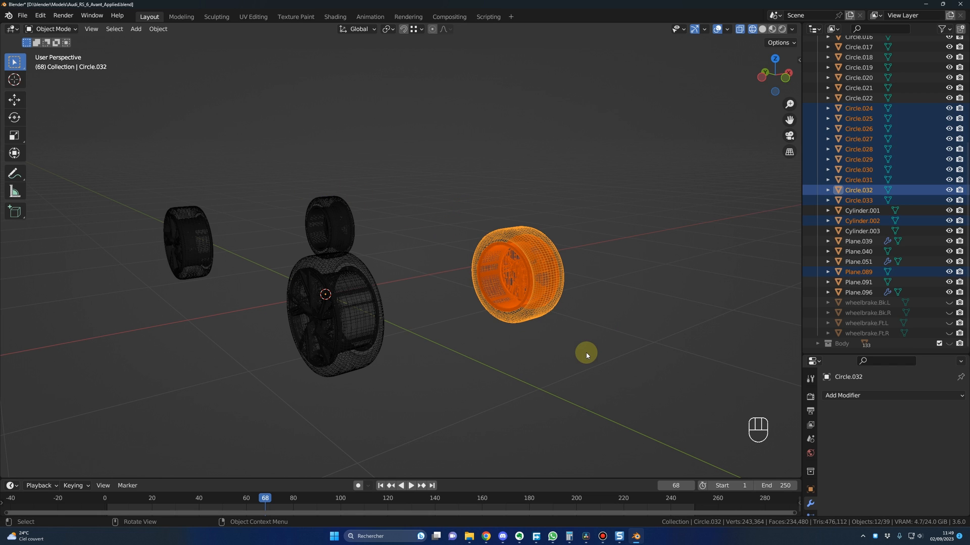
key(ctrl+j)
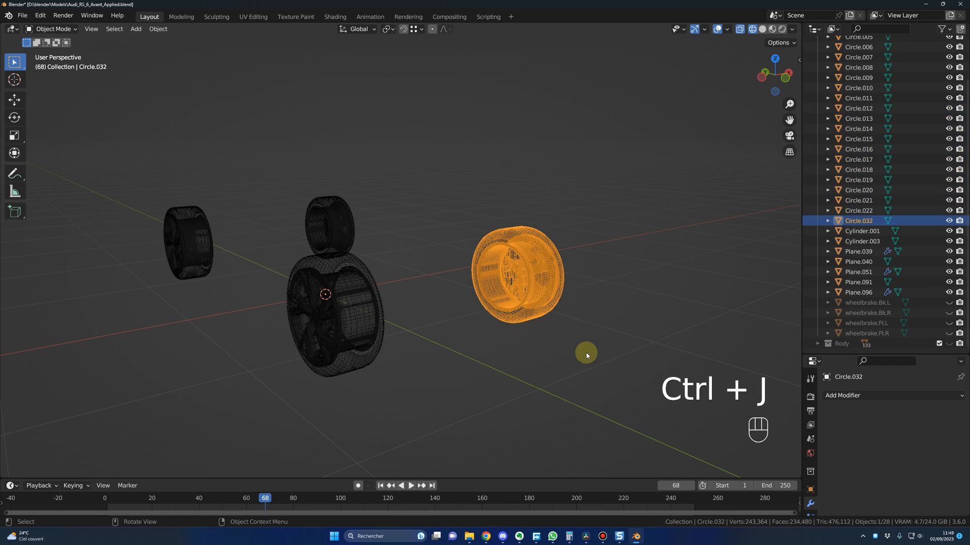
click(685, 236)
click(858, 222)
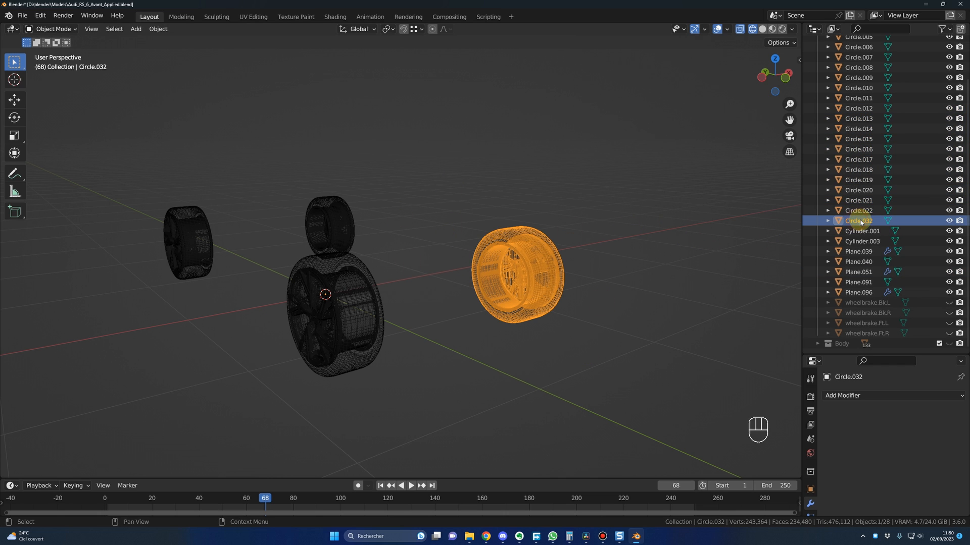
key(F2)
text(wheel.Ft.L)
key(Return)
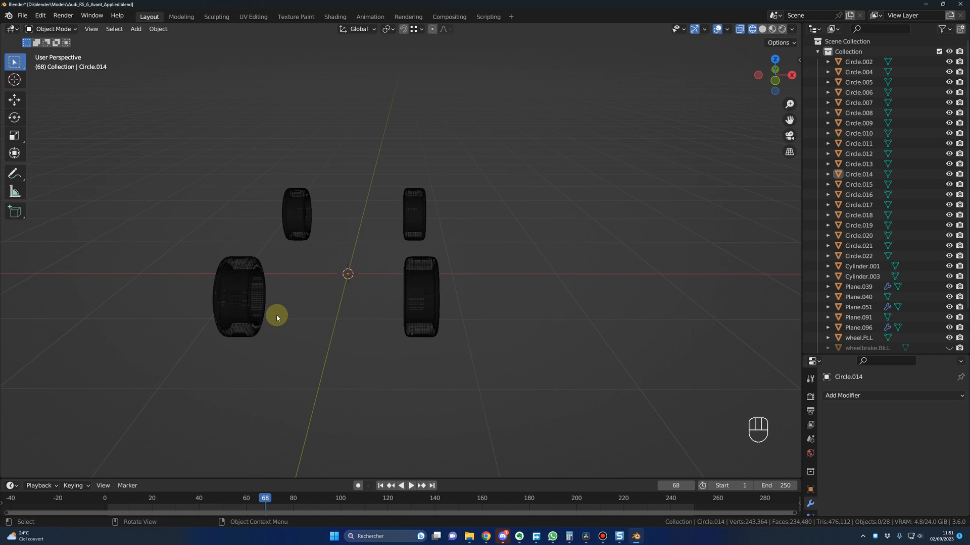
Step: Join all parts of the front right wheel into one object and rename it wheel.Ft.R
mouse_move(277, 314)
middle_down()
mouse_move(297, 317)
mouse_move(272, 314)
middle_up()
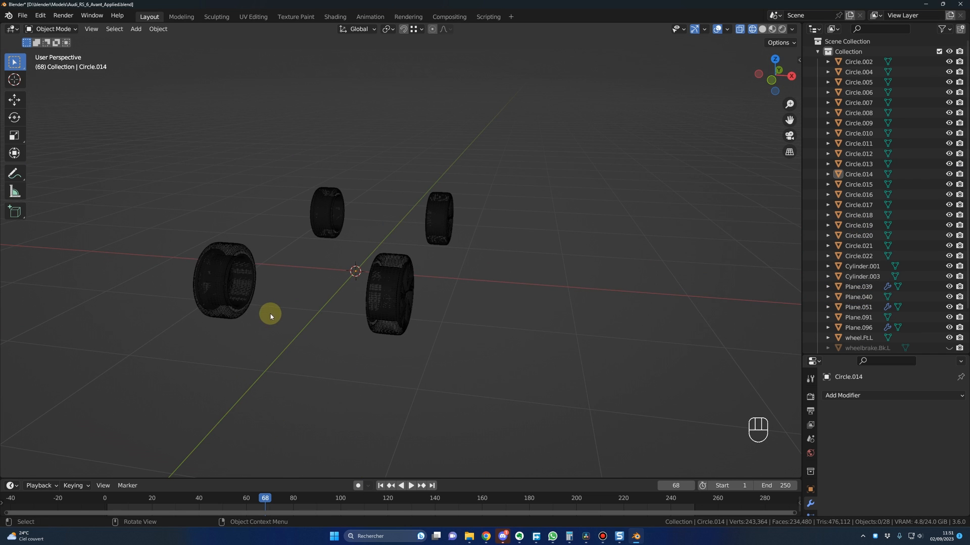
drag(180, 228, 249, 311)
right_click(220, 268)
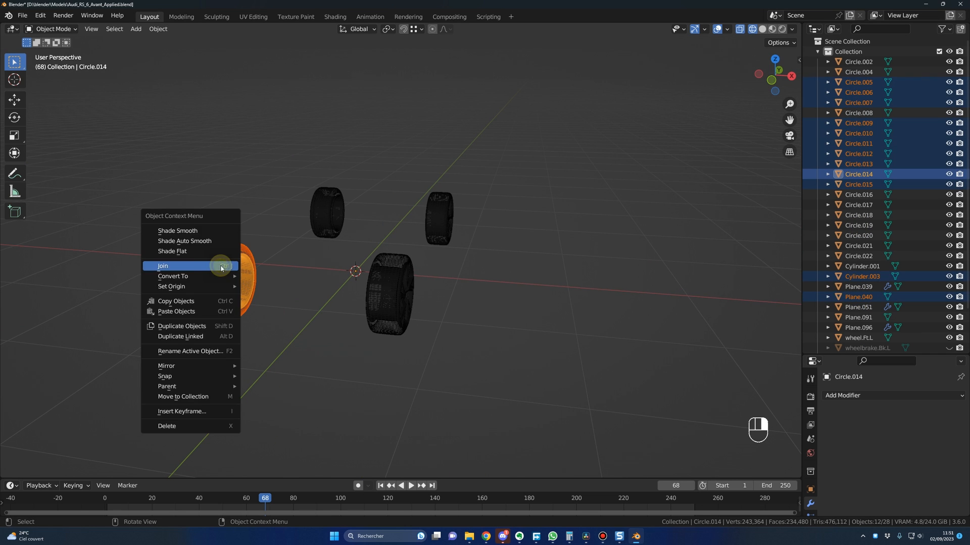
click(210, 268)
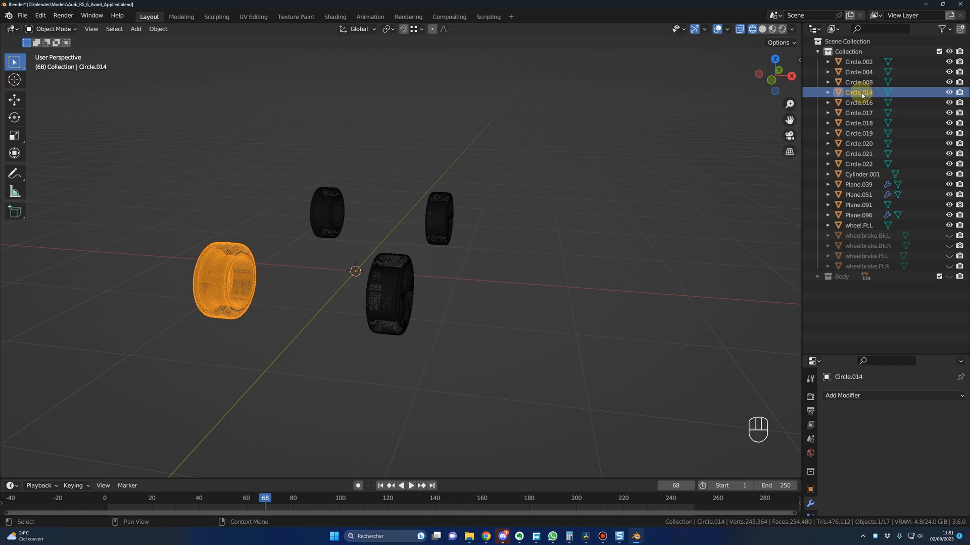
key(F2)
text(wheel.Ft.L)
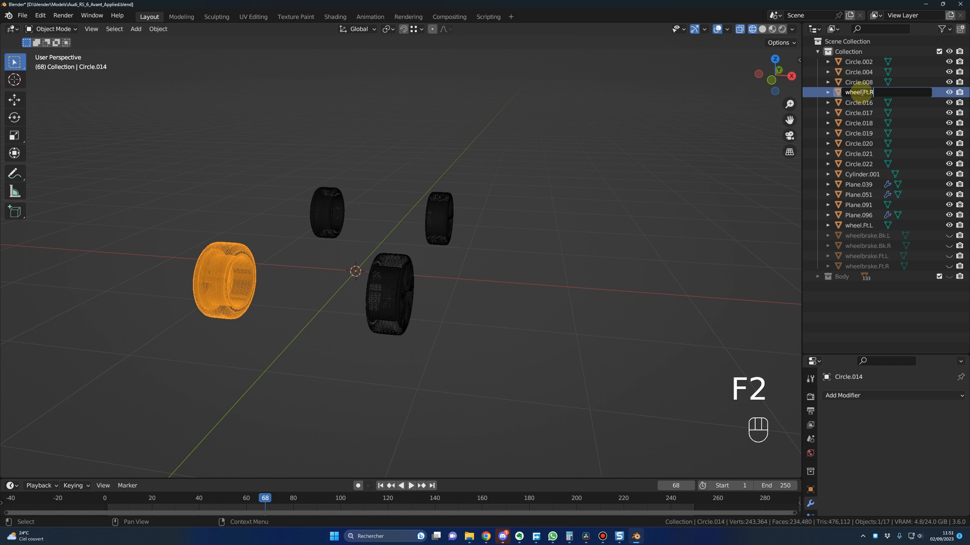
key(Return)
Step: Select all parts of the back right wheel and join them into a single object
middle_drag(517, 253, 486, 258)
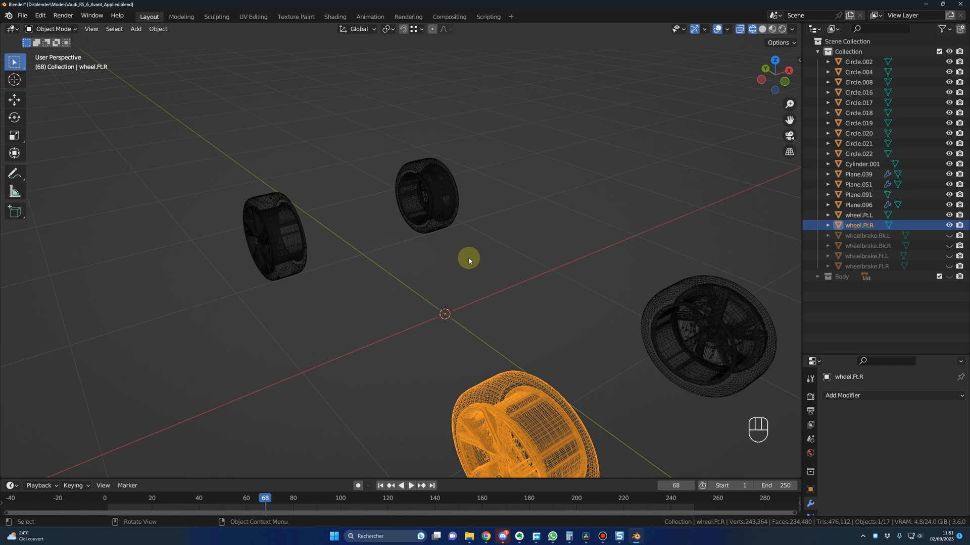
scroll(433, 258, down, 1)
scroll(433, 257, up, 1)
scroll(421, 243, up, 1)
middle_drag(421, 242, 456, 173)
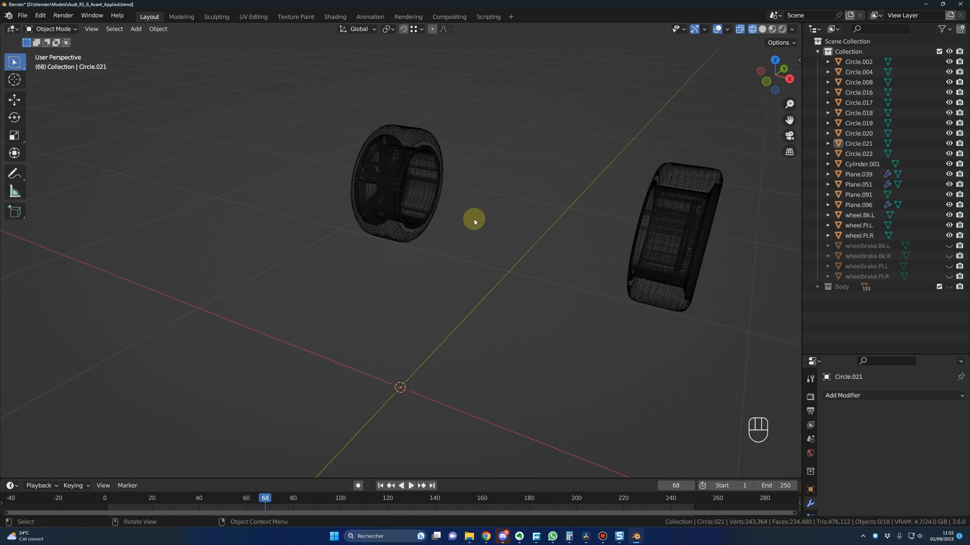
middle_drag(474, 221, 470, 214)
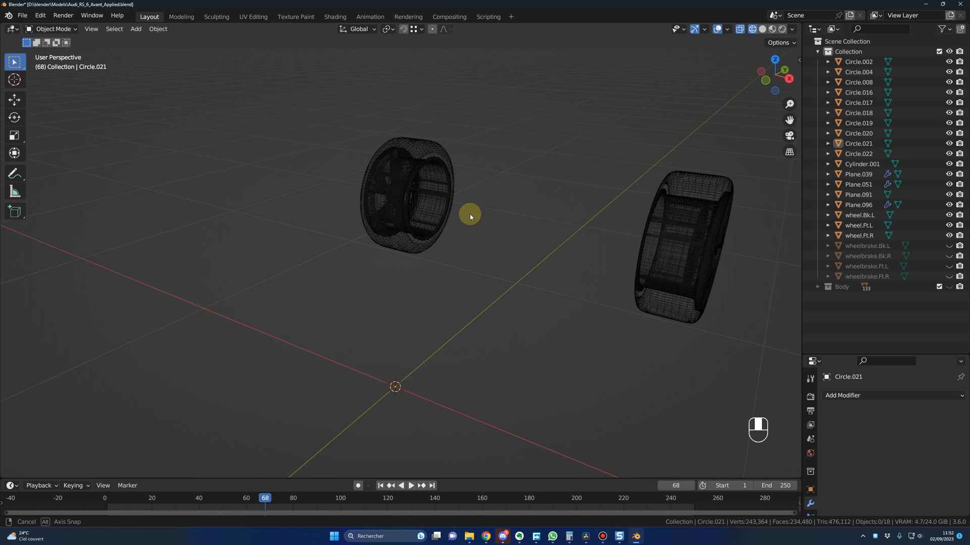
click(439, 190)
drag(329, 102, 500, 291)
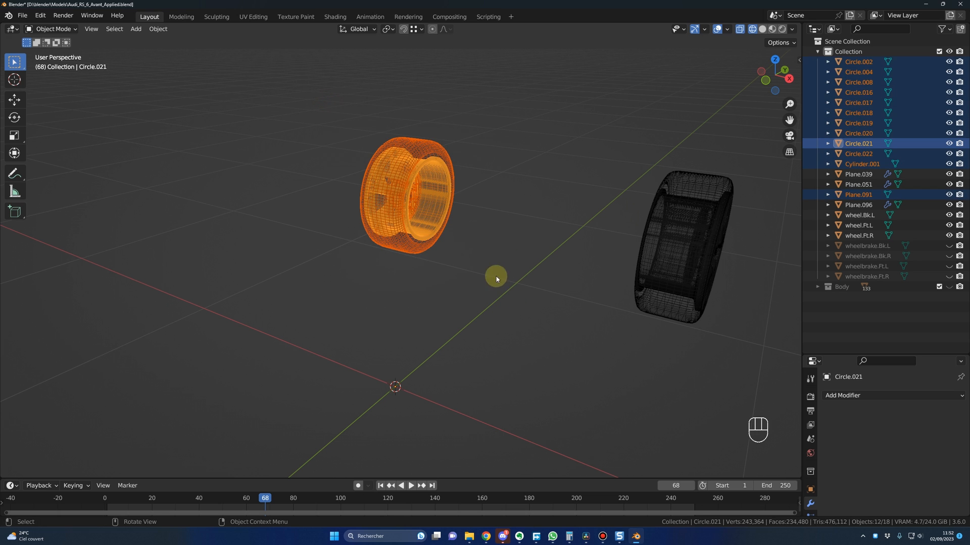
key(ctrl+j)
middle_drag(507, 239, 568, 245)
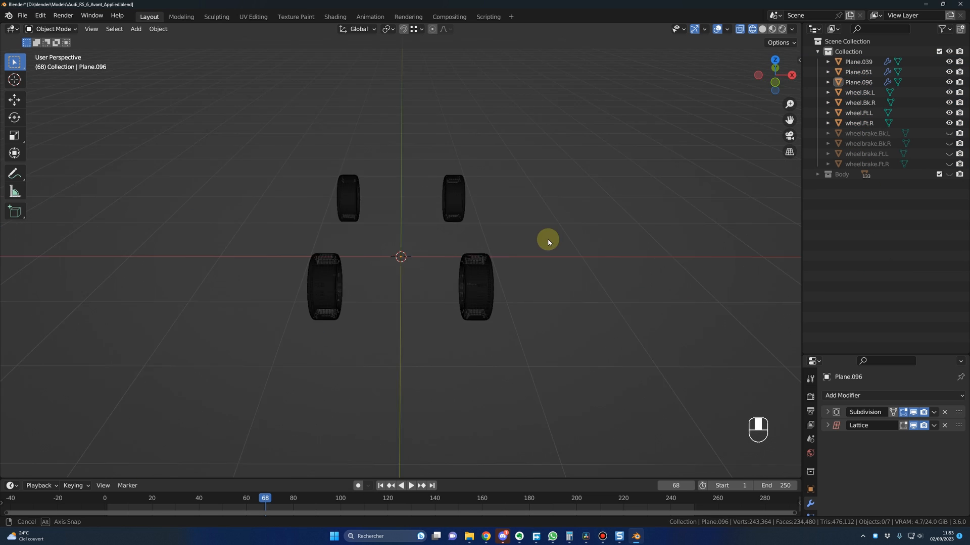
middle_drag(435, 226, 468, 223)
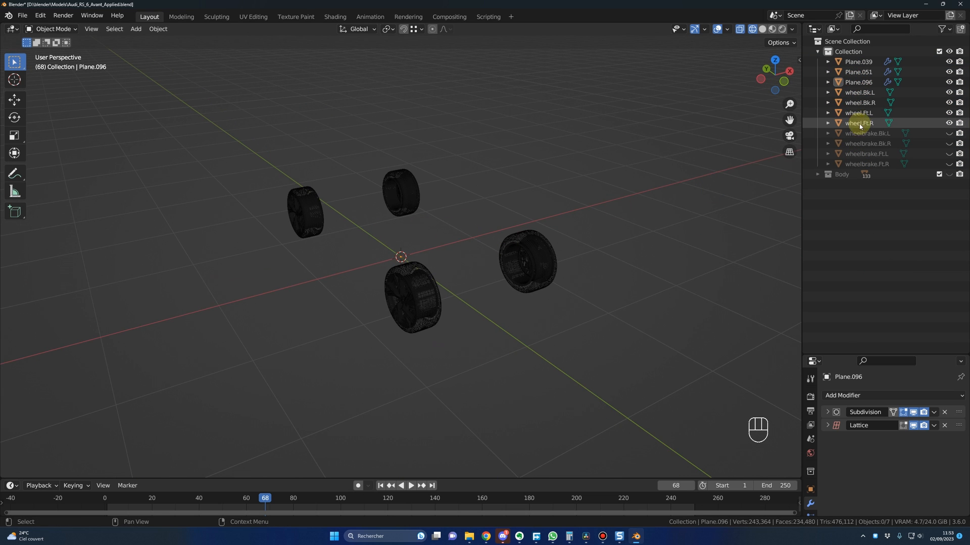
Step: Inspect the leftover objects Plane.096, Plane.051 and Plane.039 in the viewport and delete them from the collection
click(862, 83)
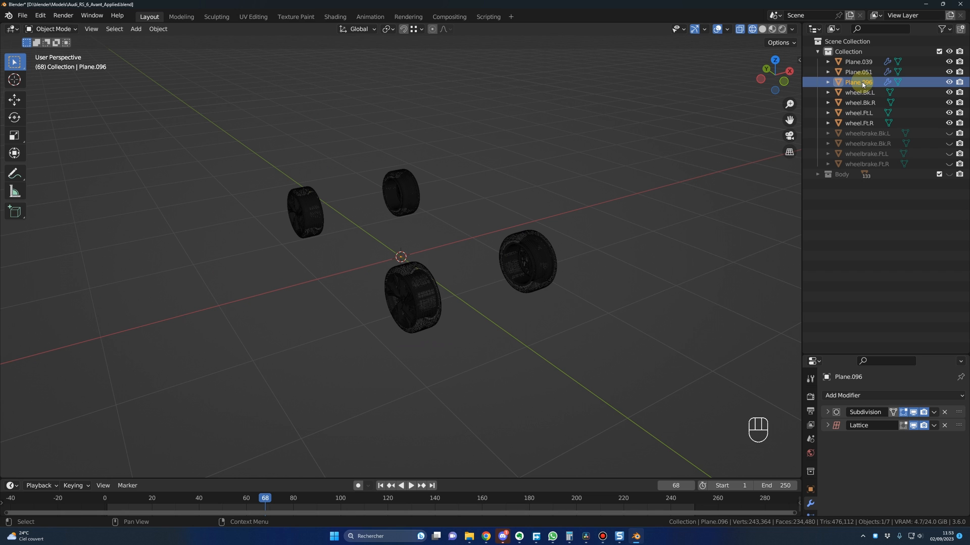
key(KP_Decimal)
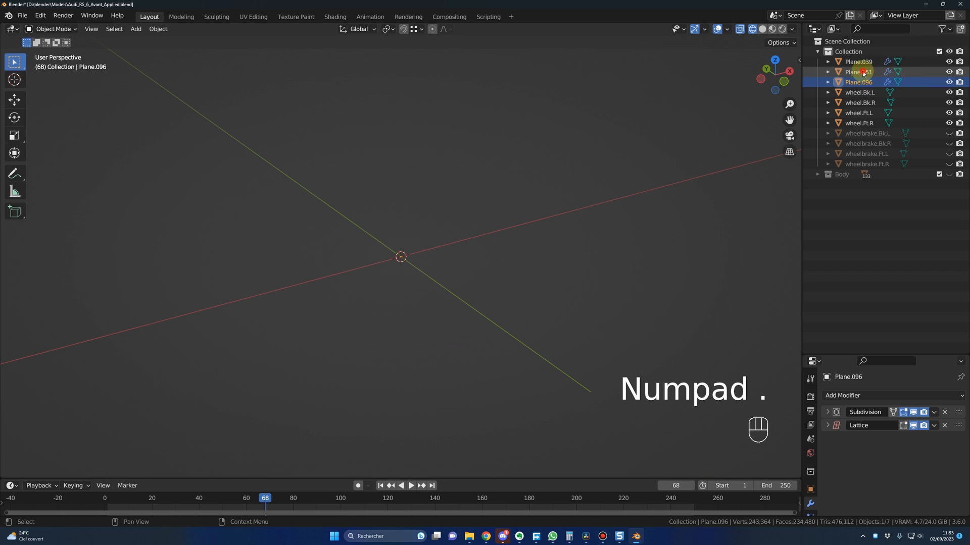
key(KP_Decimal)
click(861, 72)
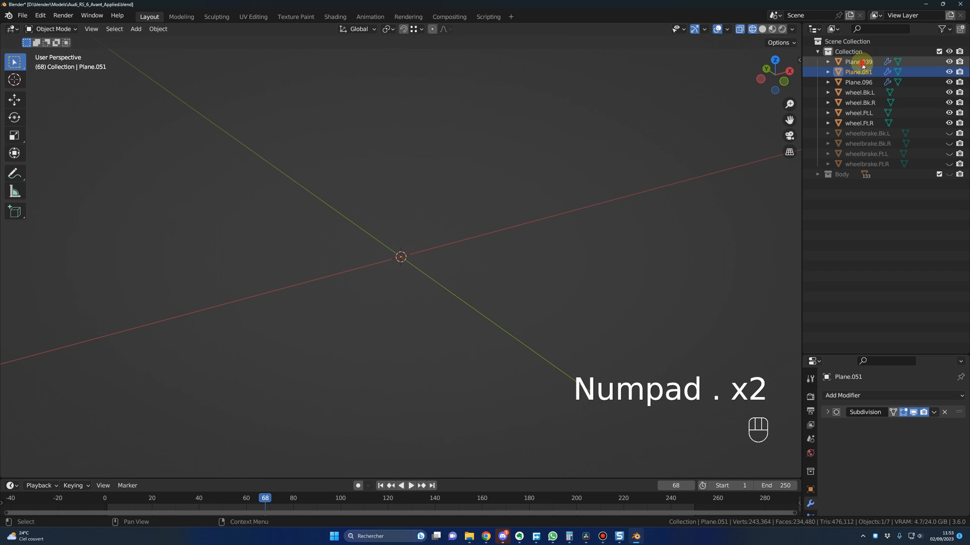
click(862, 63)
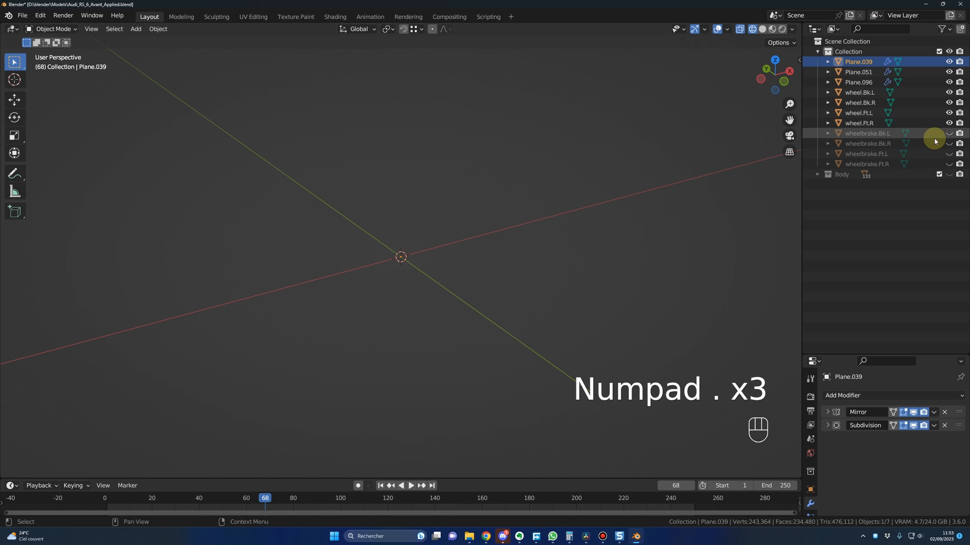
click(859, 82)
shift+click(862, 64)
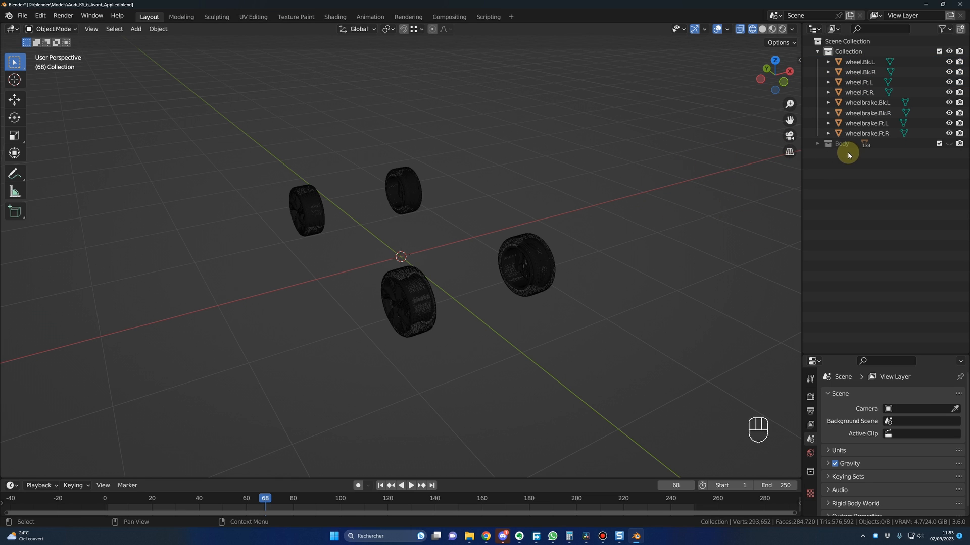
Step: Hide the wheel collection, show the Body collection, and join all the car body parts into one object
shift+click(949, 51)
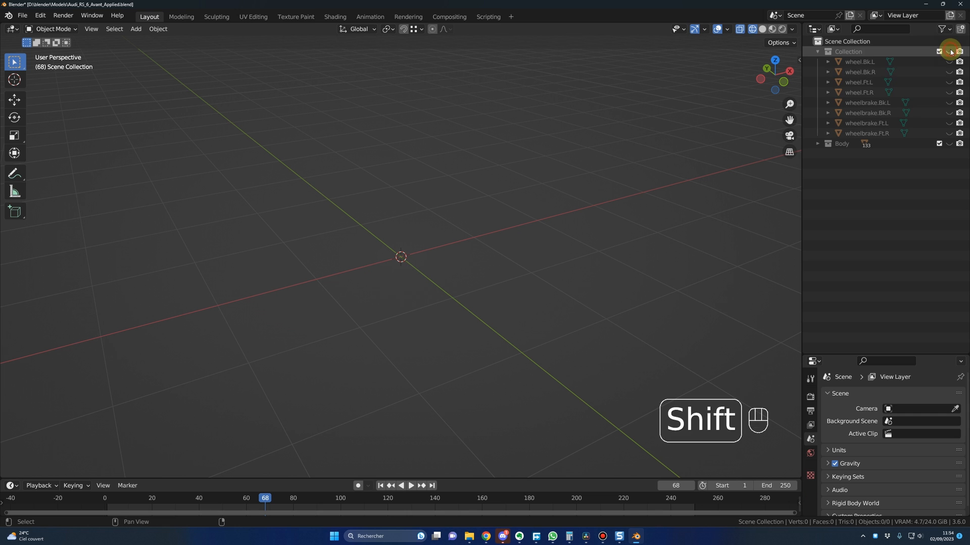
shift+click(950, 144)
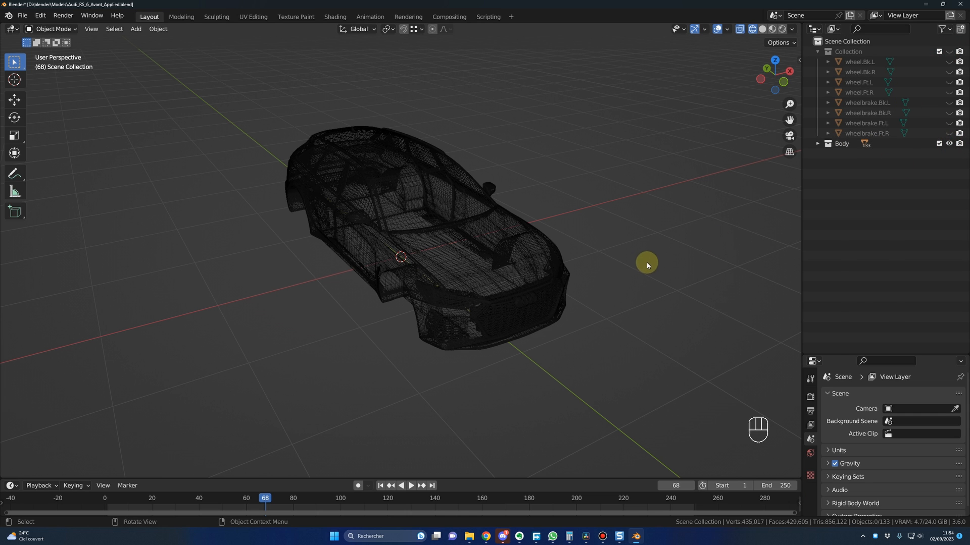
click(666, 235)
click(461, 260)
shift+drag(287, 153, 599, 349)
key(ctrl+j)
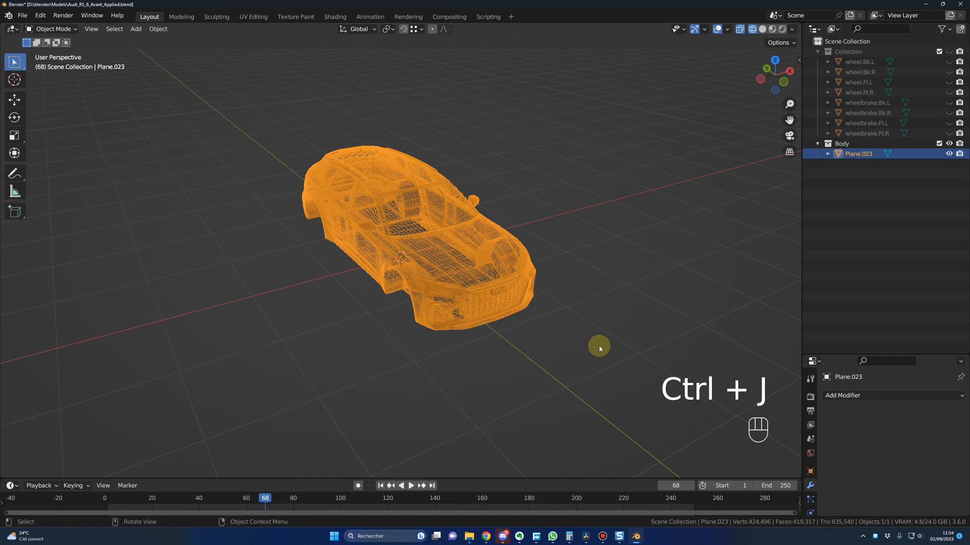
Step: Rename the joined car body object as Body
double_click(860, 154)
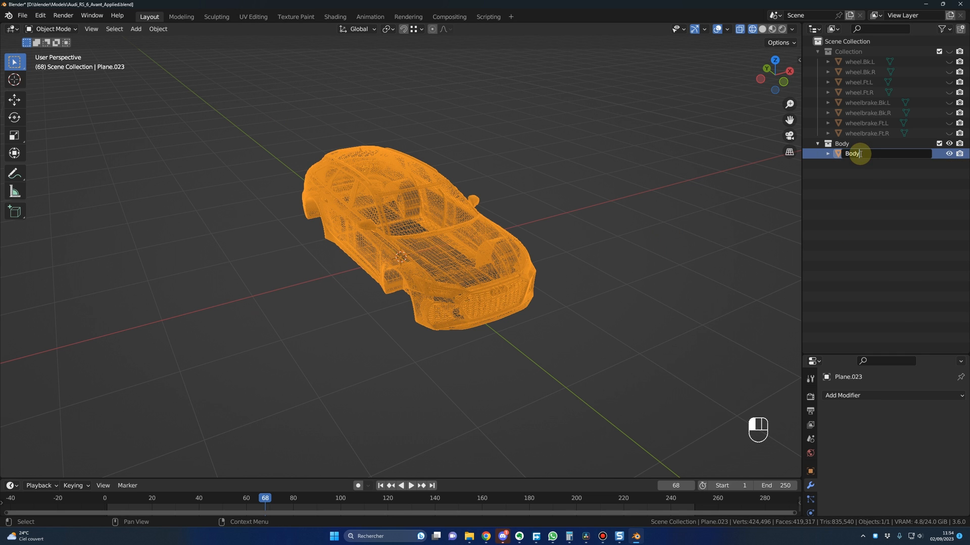
text(Body)
key(Return)
Step: Move the Body object into the main Collection and delete the emptied Body collection
drag(848, 153, 849, 54)
click(849, 153)
right_click(843, 157)
click(814, 133)
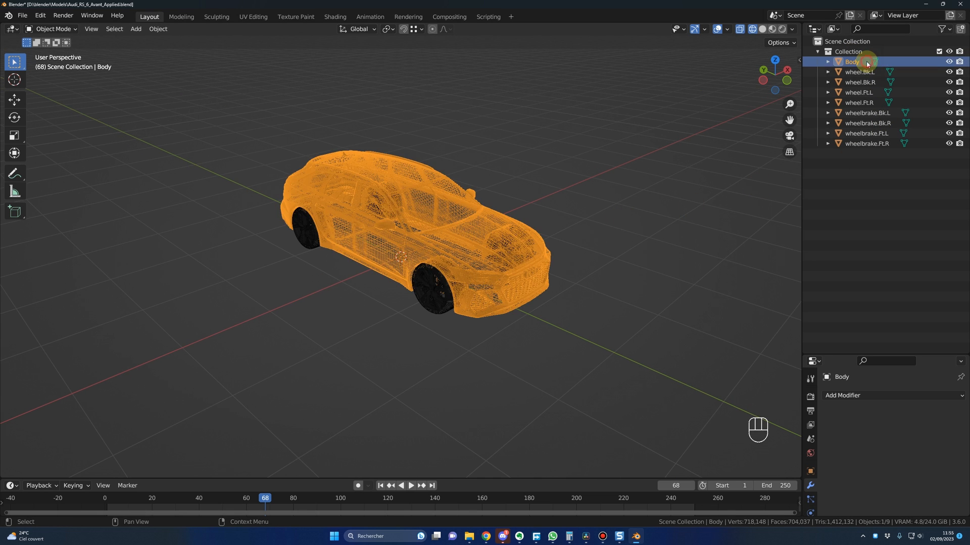
Step: Select the body, wheel and wheelbrake objects in the outliner to check their names
click(853, 62)
click(859, 72)
shift+click(861, 103)
click(868, 114)
shift+click(867, 144)
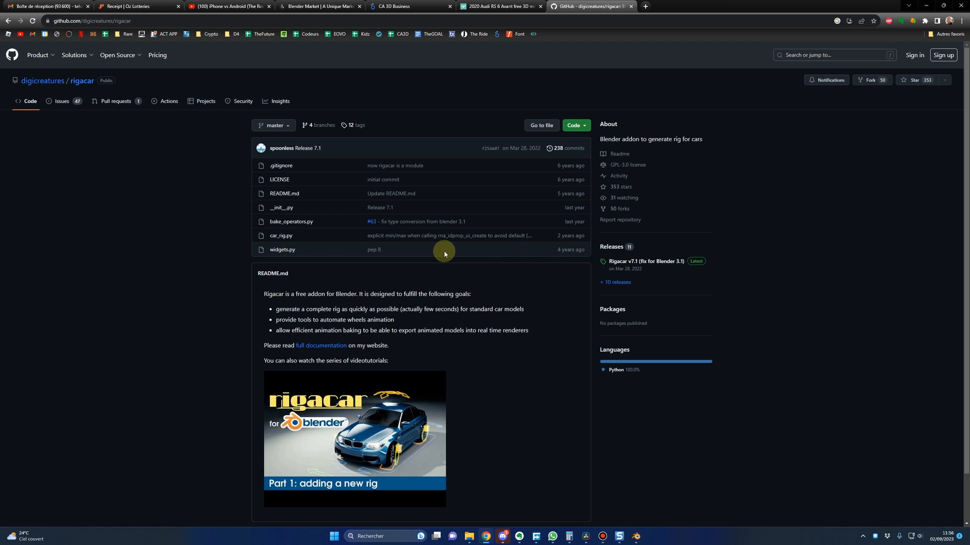
Step: Switch to Blender, install the Rigacar add-on from rigacar-master-FIX.zip in the Plugins folder, and enable it
key(alt+Tab)
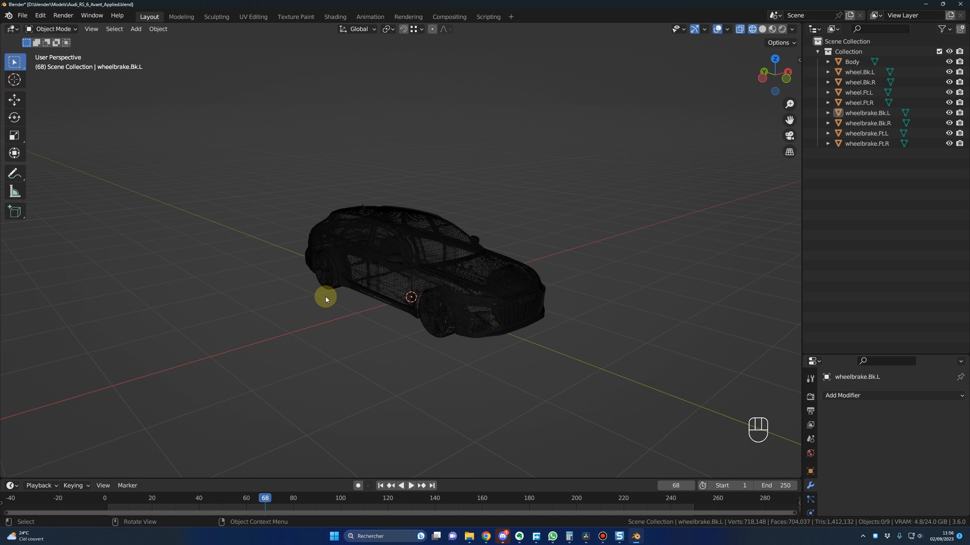
click(40, 15)
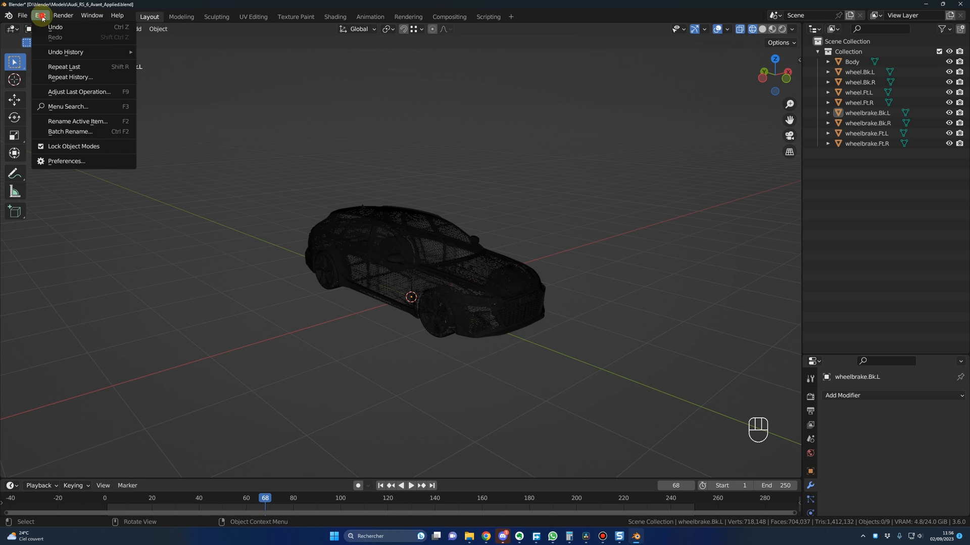
click(66, 159)
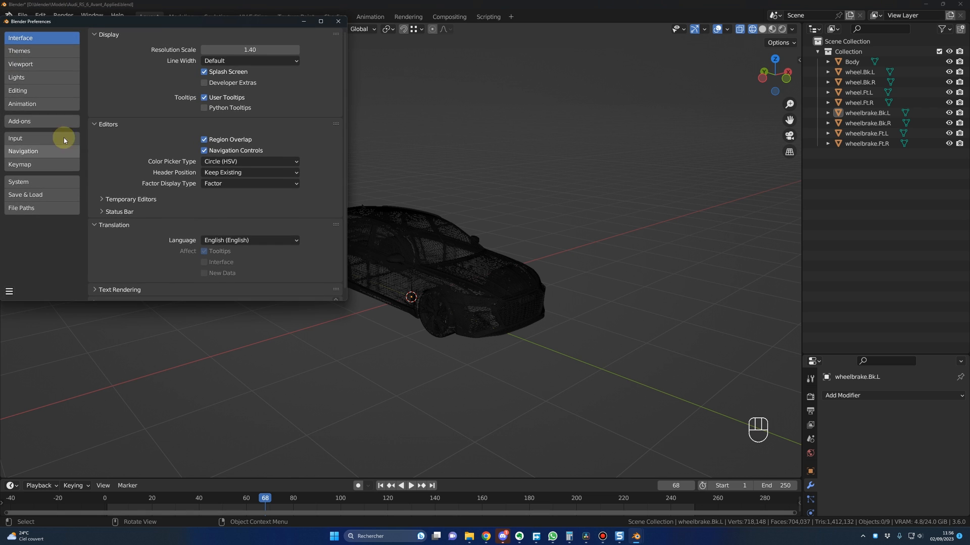
click(31, 121)
click(265, 37)
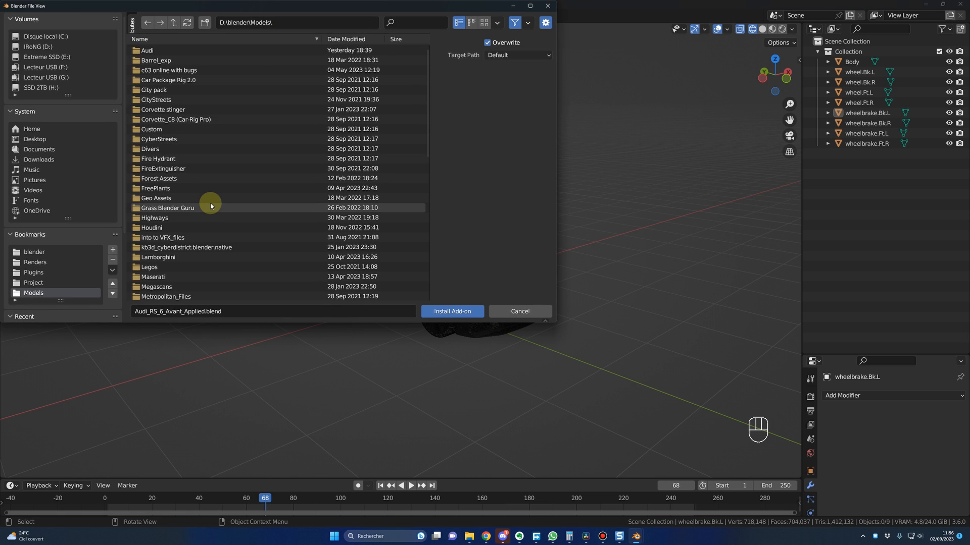
click(33, 272)
click(169, 265)
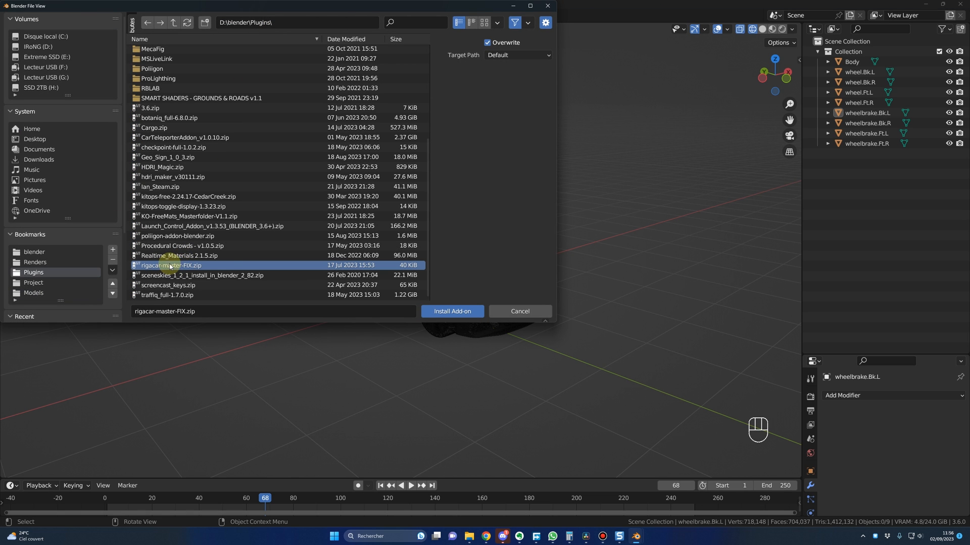
click(463, 309)
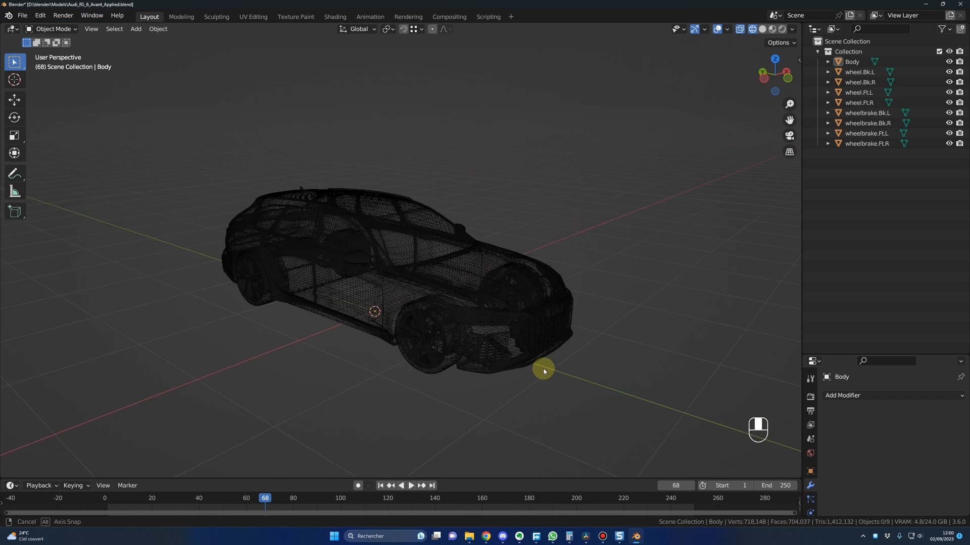
Step: Select the Body, wheel and wheelbrake objects and set all their origins to their geometry
middle_drag(544, 368, 523, 353)
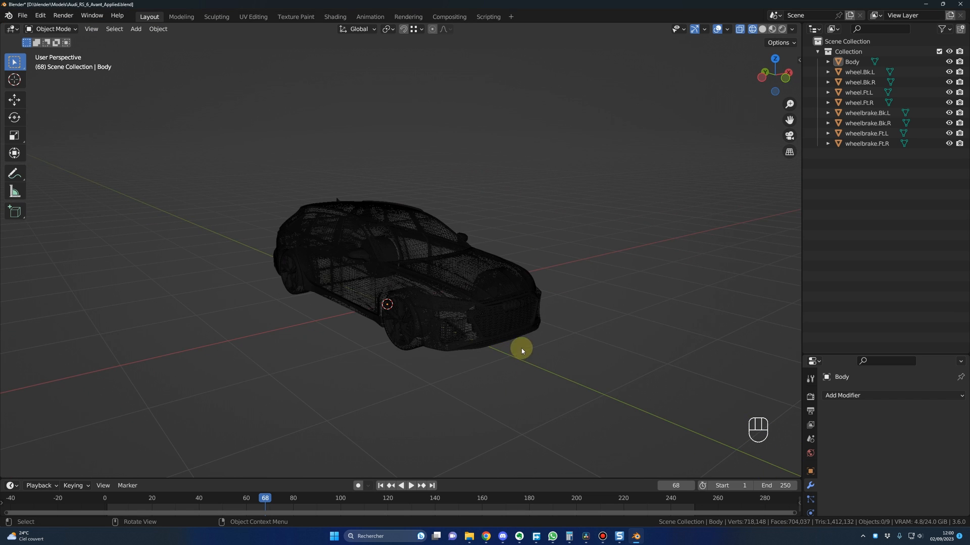
click(864, 144)
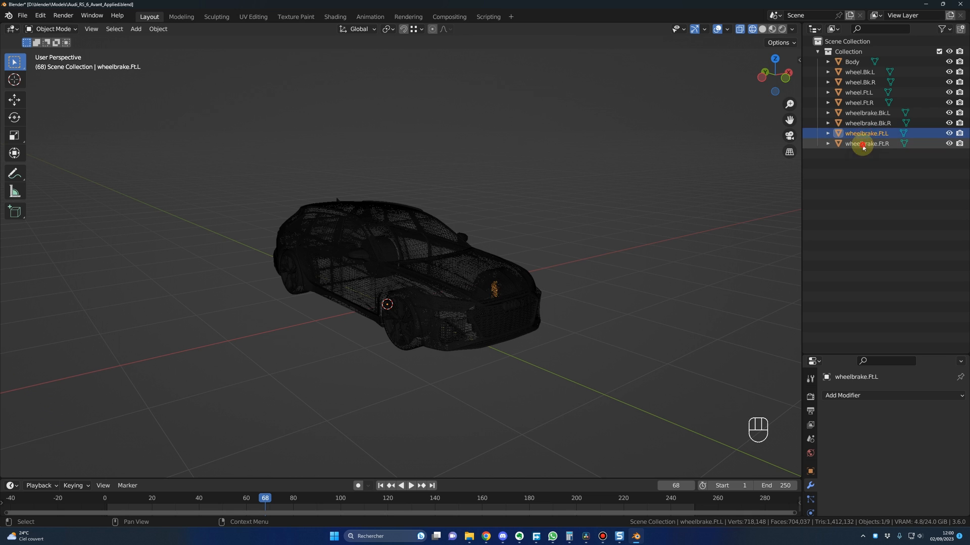
shift+click(857, 63)
right_click(469, 273)
mouse_move(427, 275)
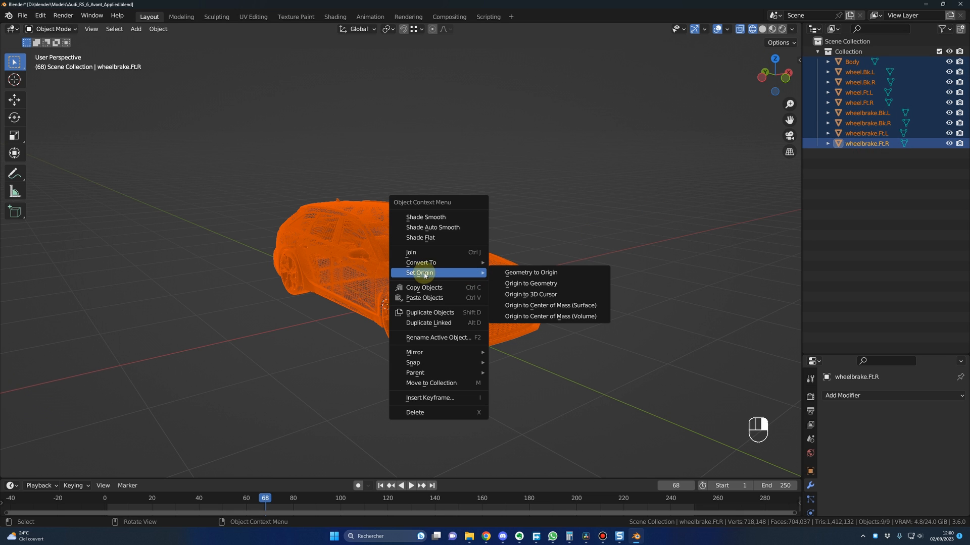
click(530, 285)
Step: With all nine car objects selected, add a Car (deformation rig) armature
click(861, 144)
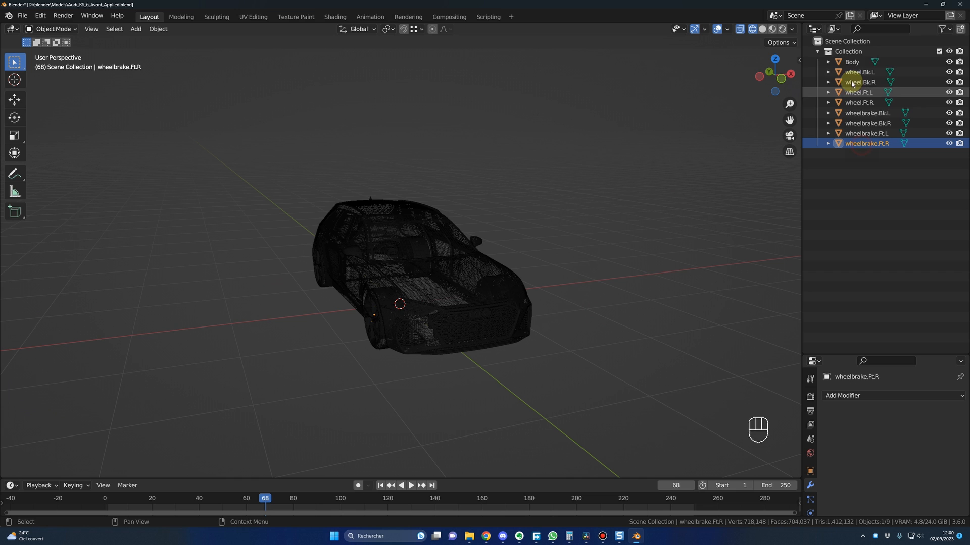
shift+click(851, 63)
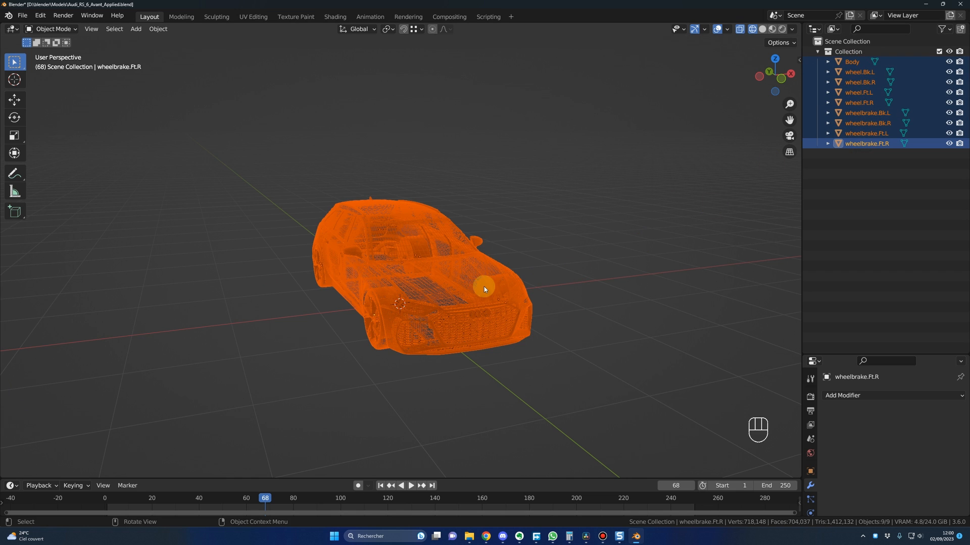
key(shift+a)
mouse_move(465, 274)
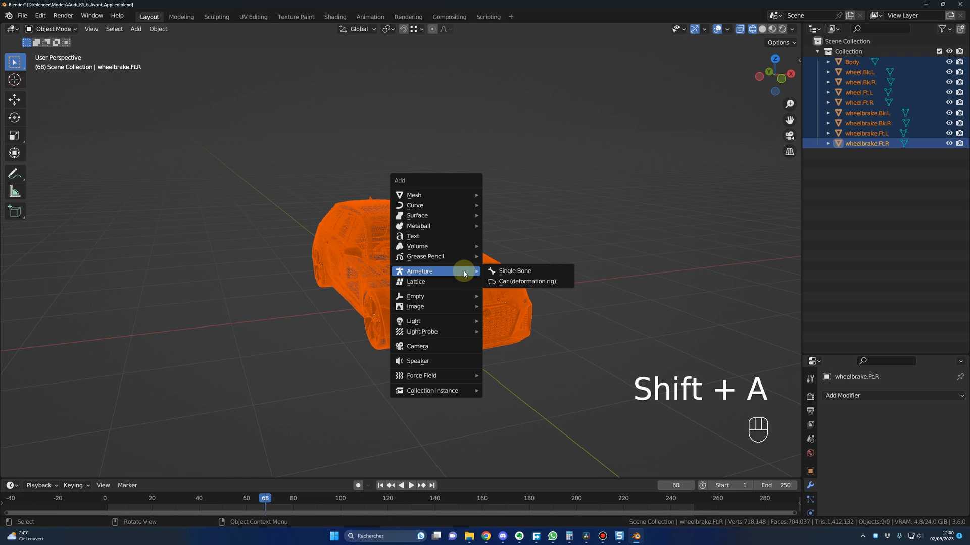
click(525, 281)
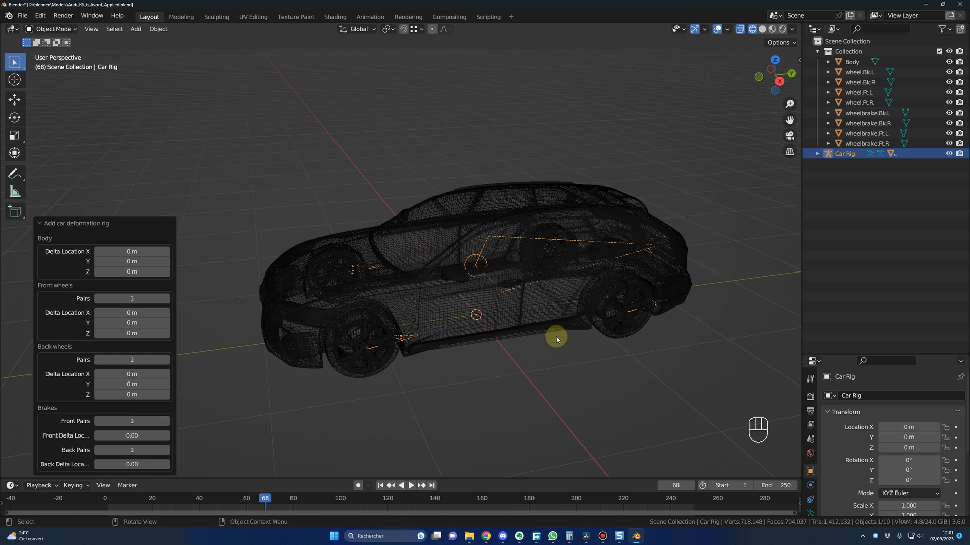
Step: In right orthographic view, set the deformation rig's body Delta Location to Y 0.04 m and Z -0.39 m
middle_drag(504, 366, 417, 352)
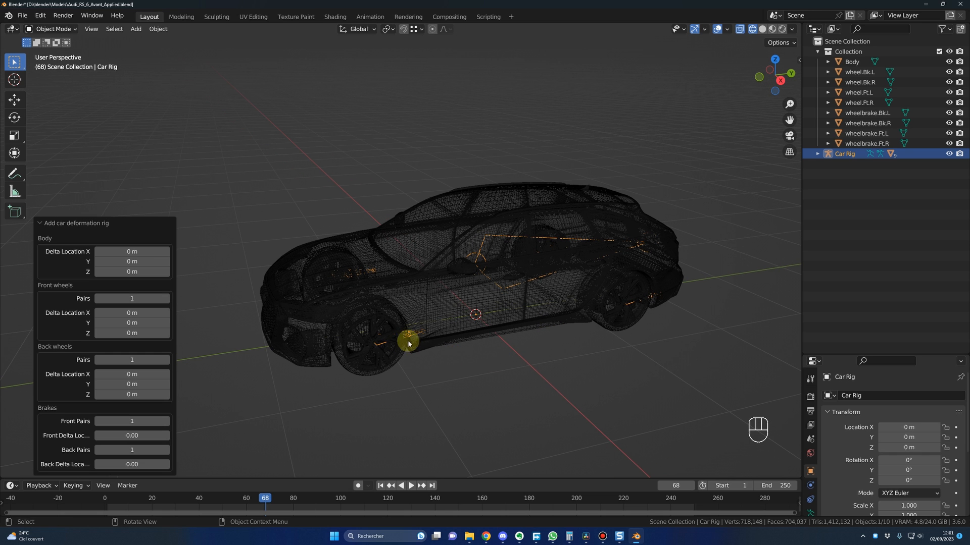
middle_drag(511, 326, 524, 348)
key(KP_3)
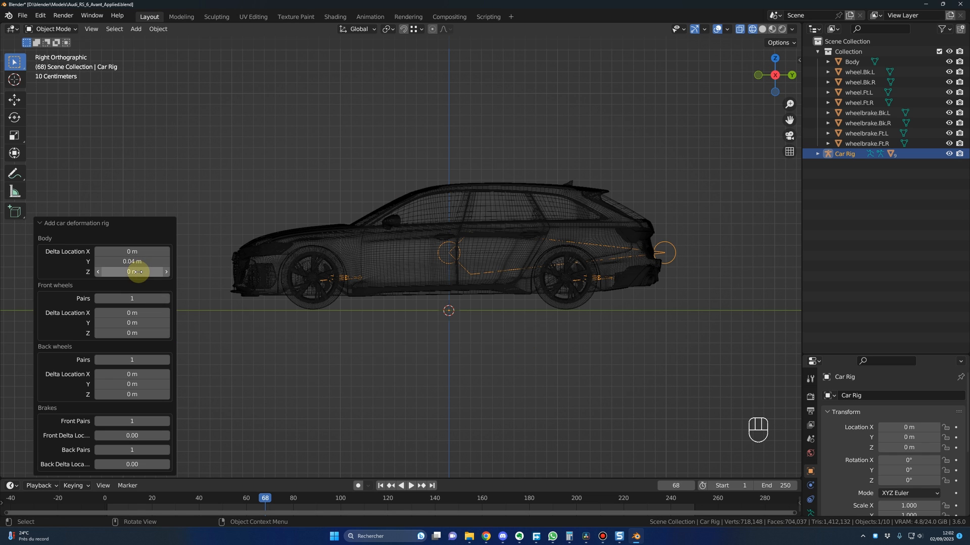
drag(138, 272, 424, 325)
scroll(424, 325, up, 4)
scroll(507, 344, up, 4)
shift+middle_drag(506, 344, 563, 341)
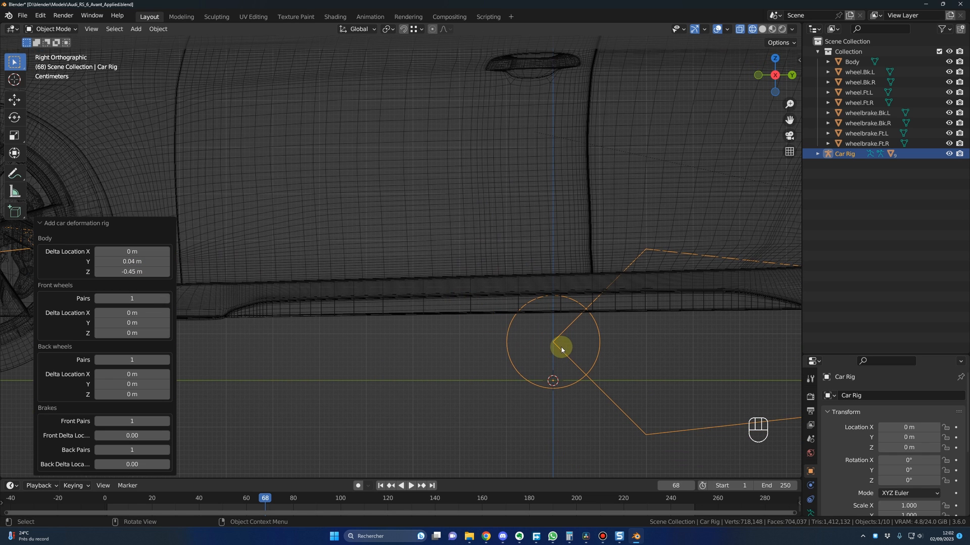
drag(129, 272, 374, 274)
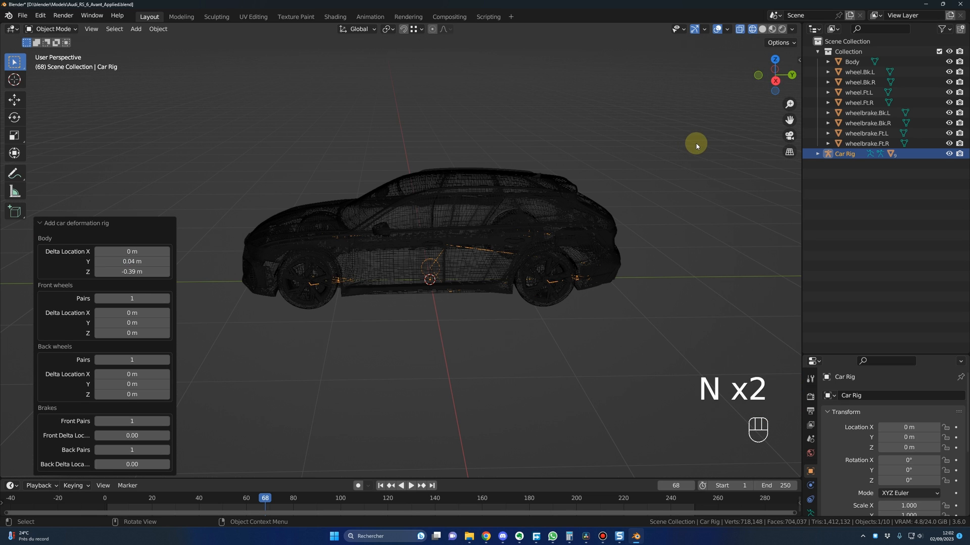
Step: Generate the Rigacar animation rig for the Car Rig armature and put it in Pose Mode
key(n)
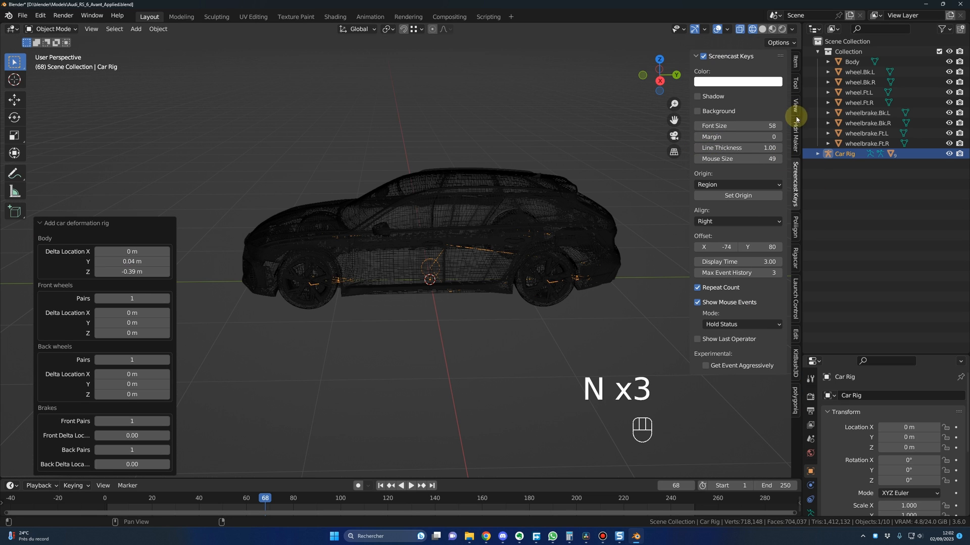
click(795, 259)
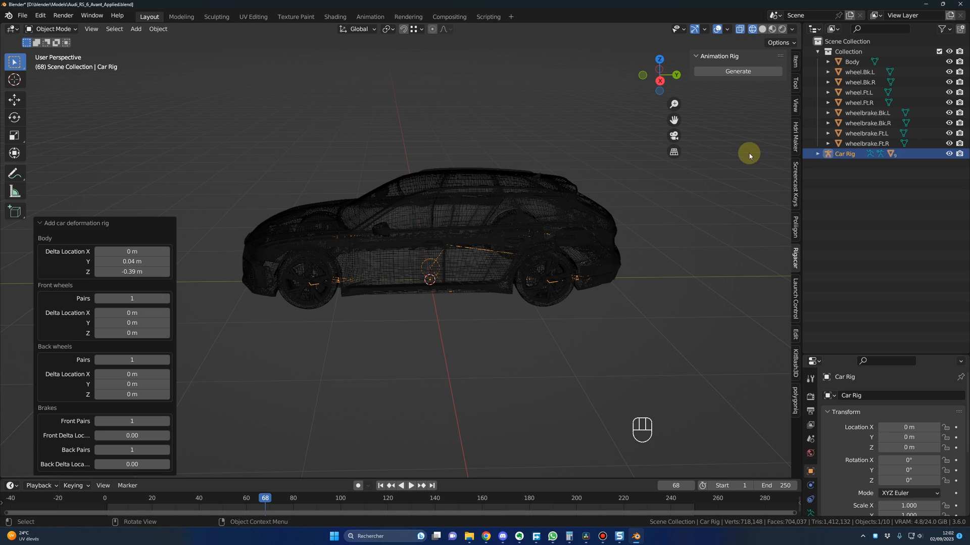
click(737, 72)
middle_drag(494, 272, 593, 282)
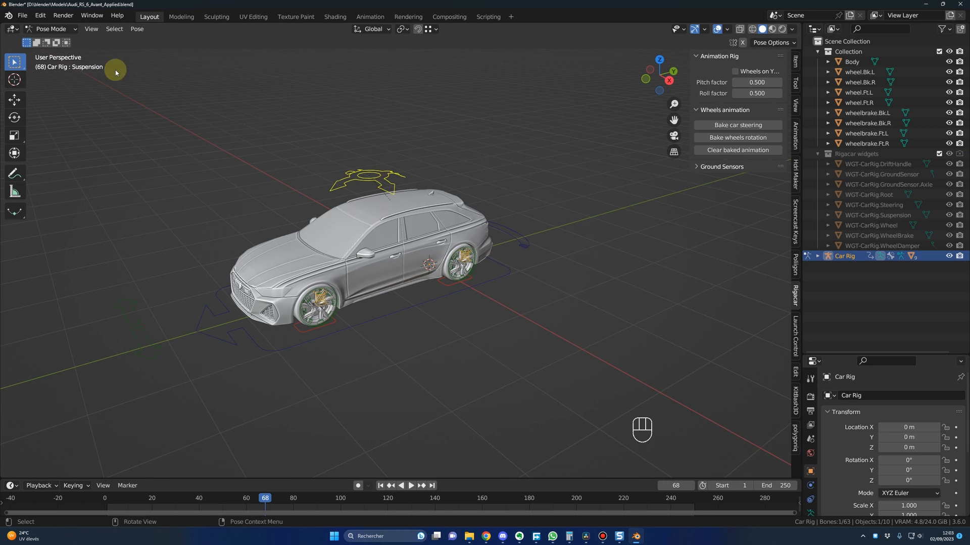
click(61, 31)
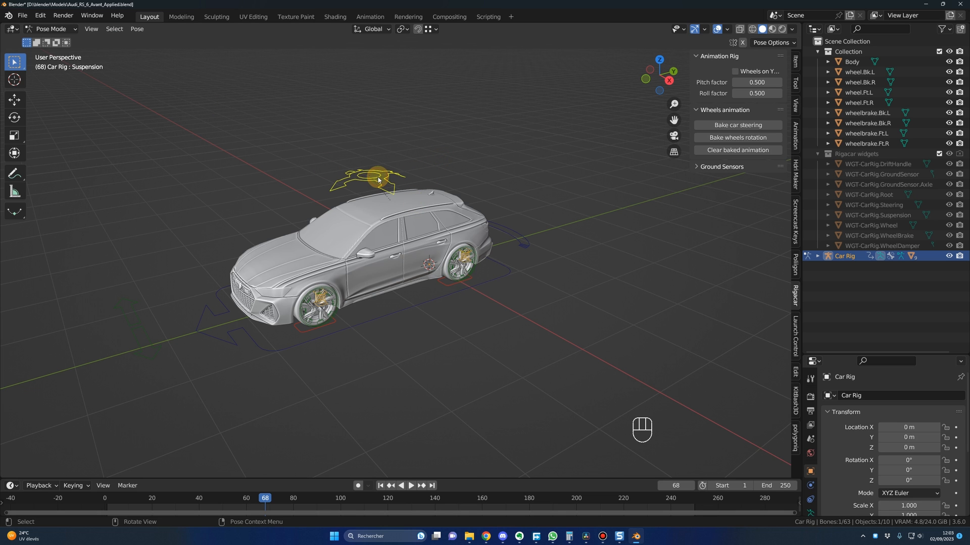
Step: Test the car rig by moving the Suspension control and rotating the Drift control
key(g)
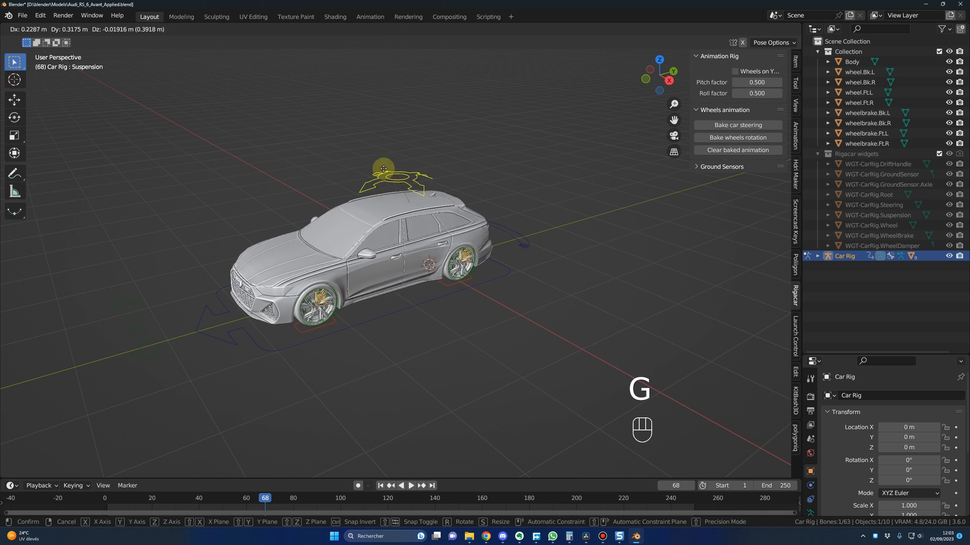
right_click(210, 310)
click(154, 347)
key(g)
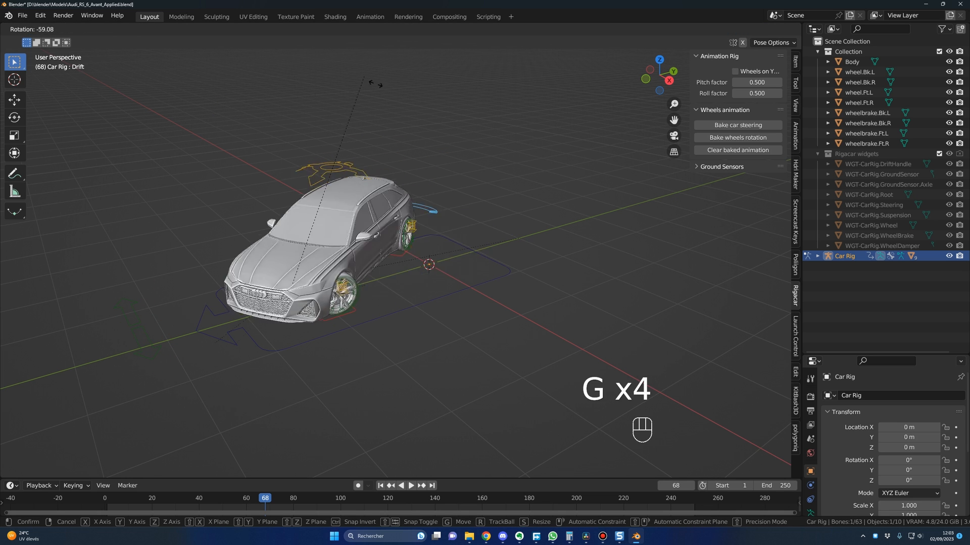
middle_drag(431, 222, 490, 344)
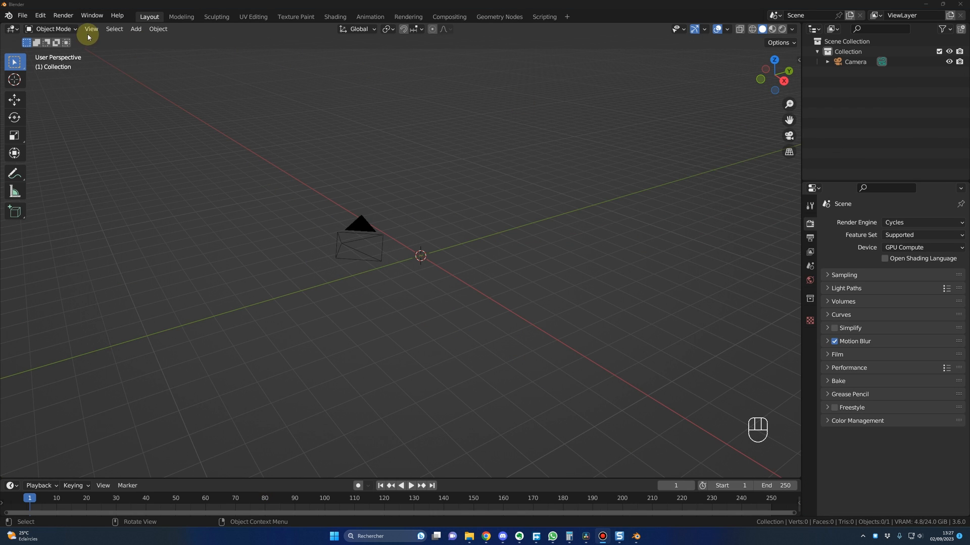
Step: In the new scene, start an Append from Mercedes X Class.blend in the Models folder's SuperCars Package\cars subfolder
click(23, 15)
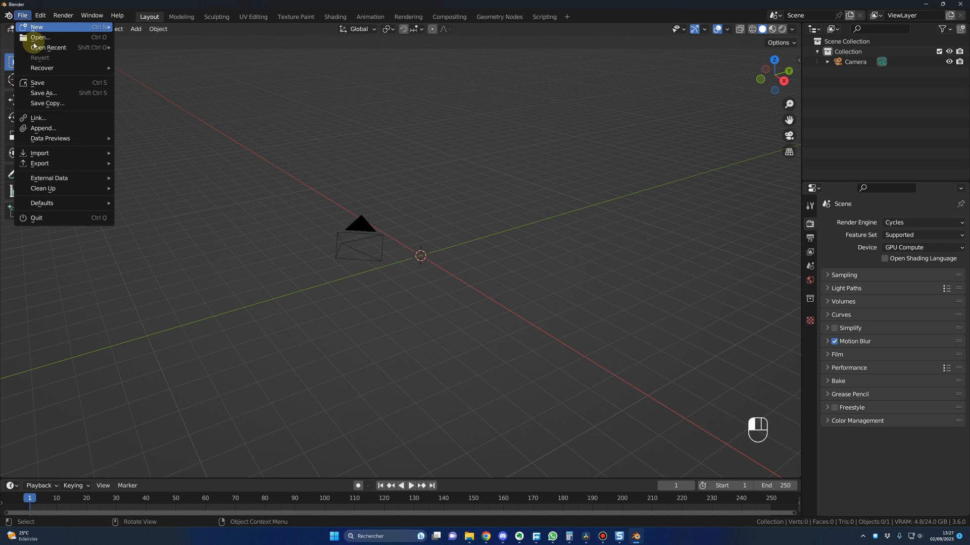
click(70, 130)
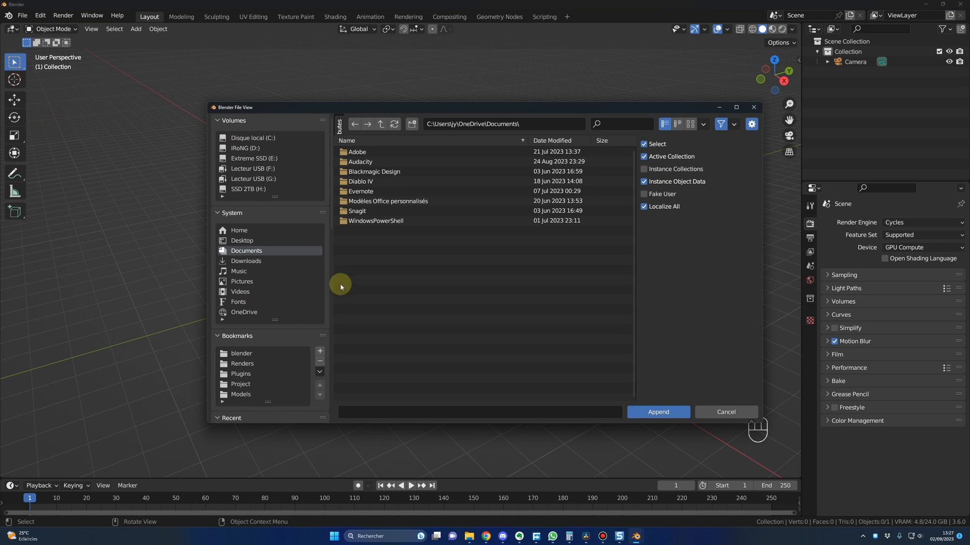
click(242, 394)
scroll(422, 319, down, 10)
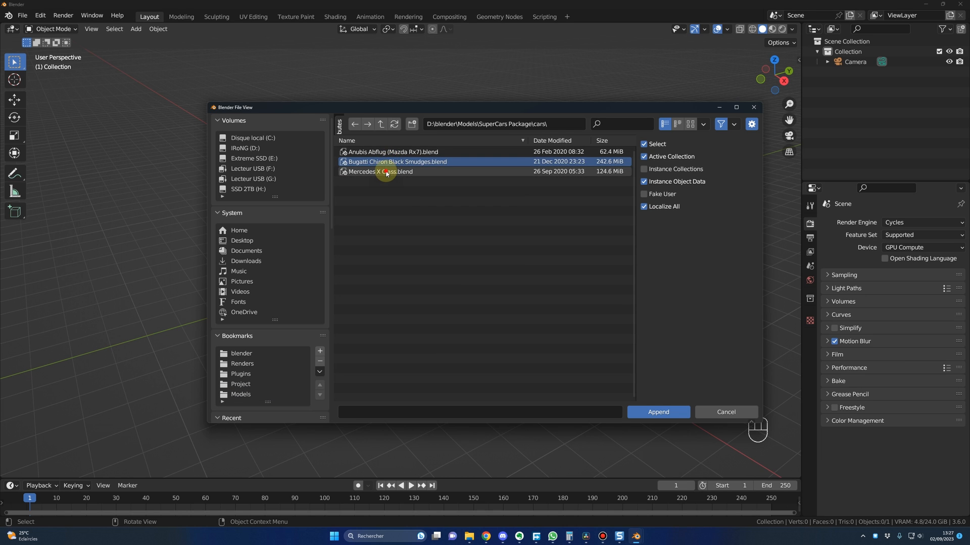
click(386, 173)
click(663, 410)
Step: Append all objects from the file's Object category except Camera
double_click(401, 221)
click(444, 229)
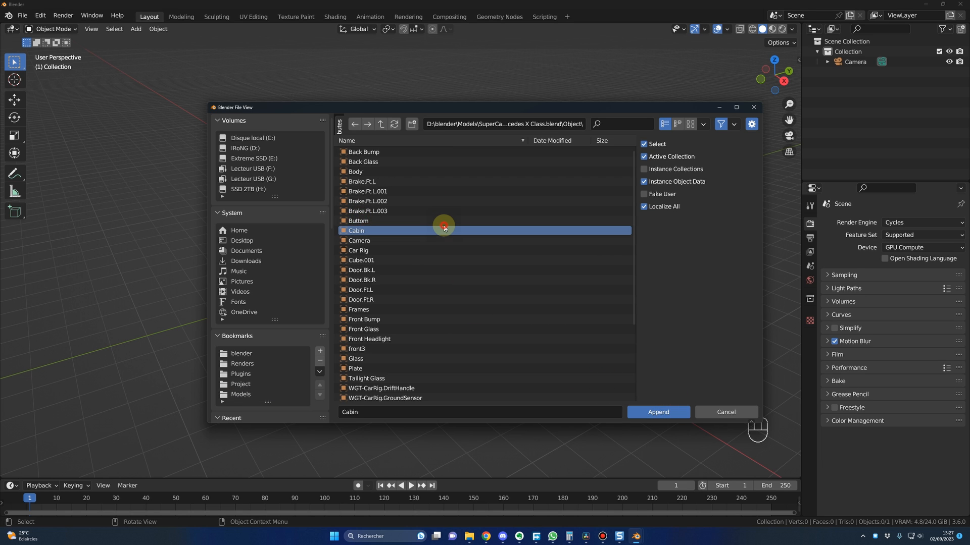
key(a)
ctrl+click(358, 241)
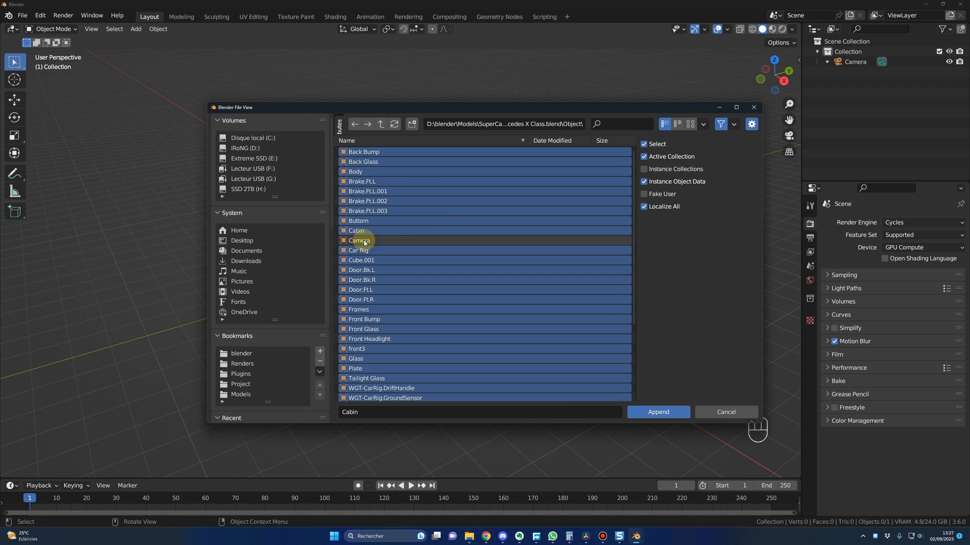
click(650, 409)
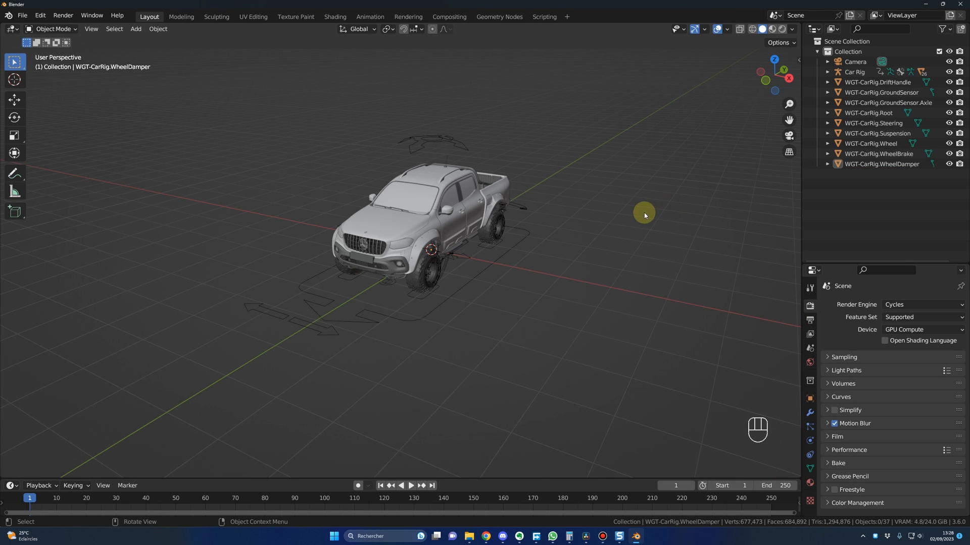
Step: Move all the WGT-CarRig widget objects, from DriftHandle to WheelDamper, into a new collection named ND
click(866, 164)
shift+click(868, 83)
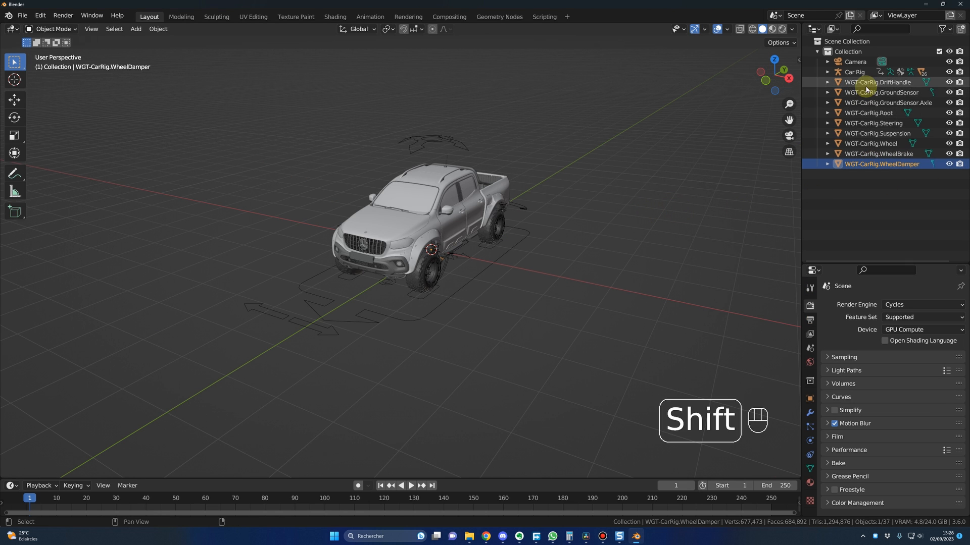
key(m)
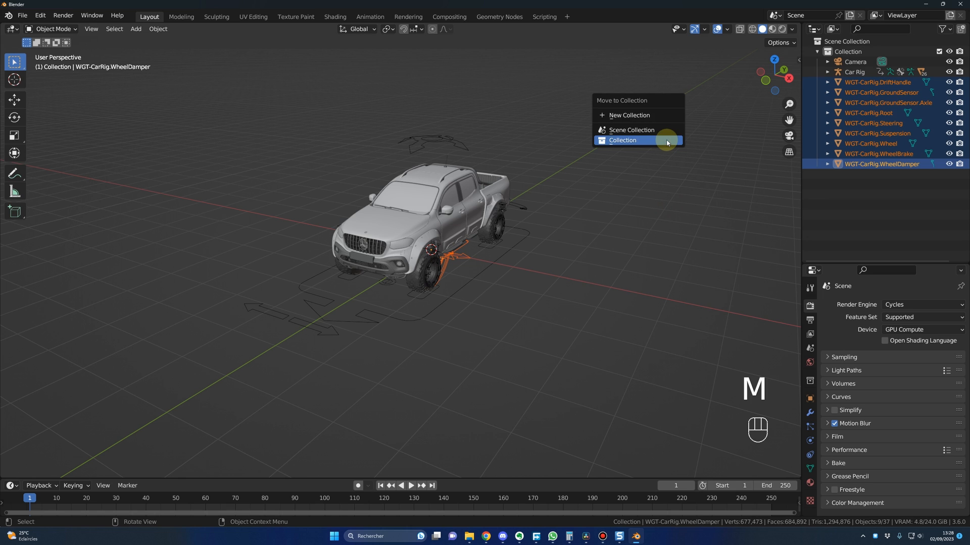
click(623, 115)
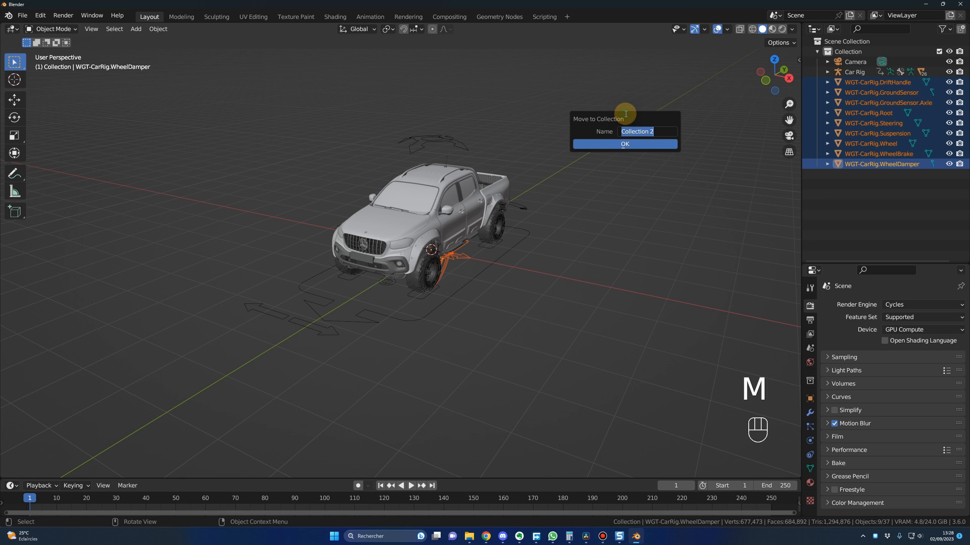
key(BackSpace)
text(ND)
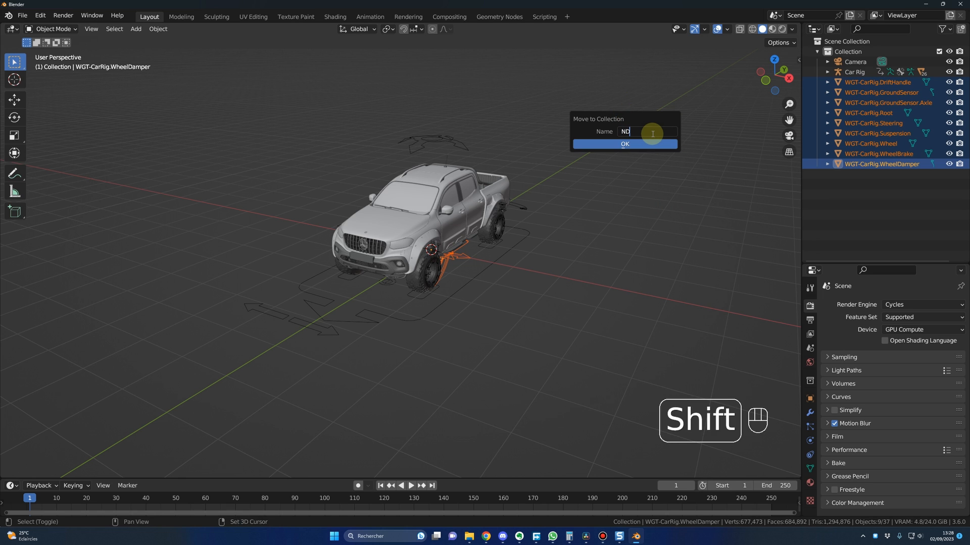
click(633, 151)
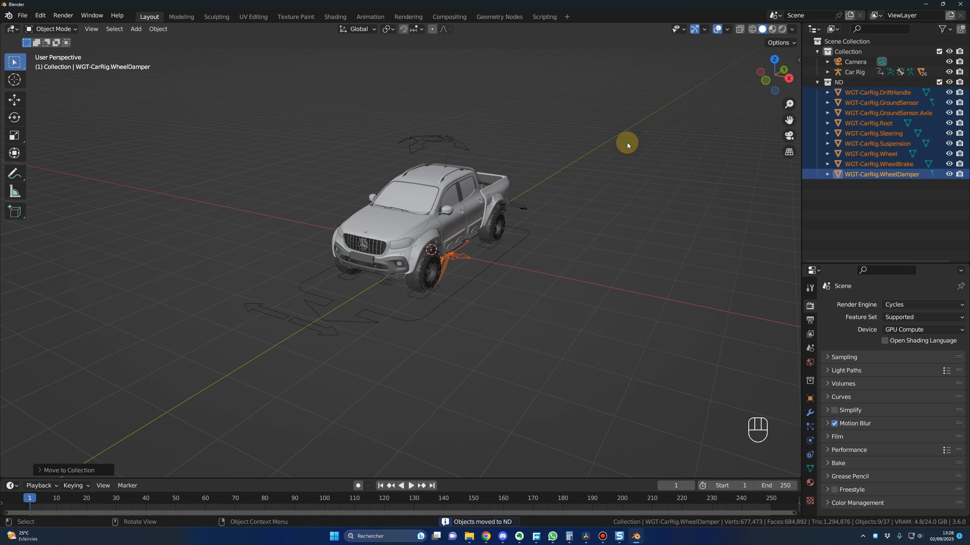
Step: Collapse the ND collection, exclude it from the view layer, and hide it in the viewport and renders
click(817, 81)
click(938, 82)
click(938, 83)
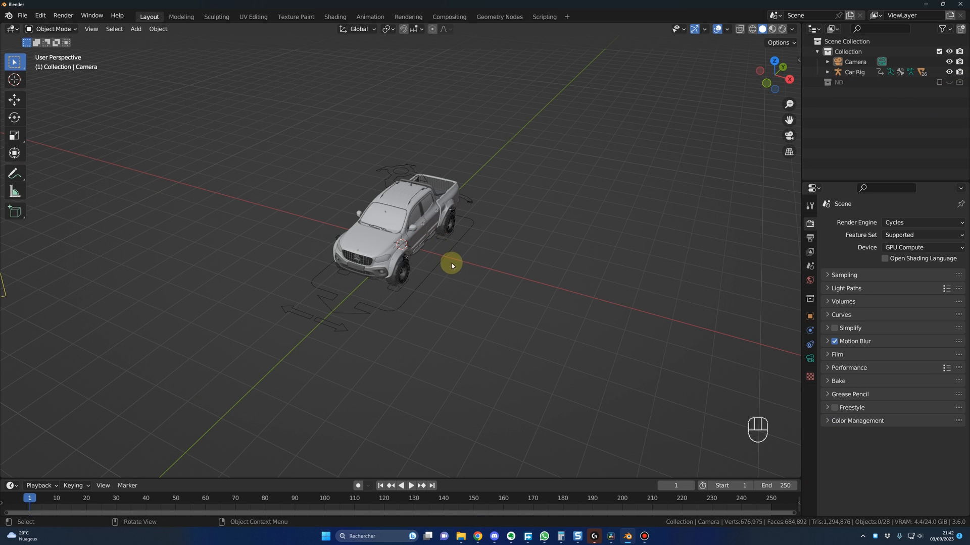
shift+middle_drag(528, 279, 490, 274)
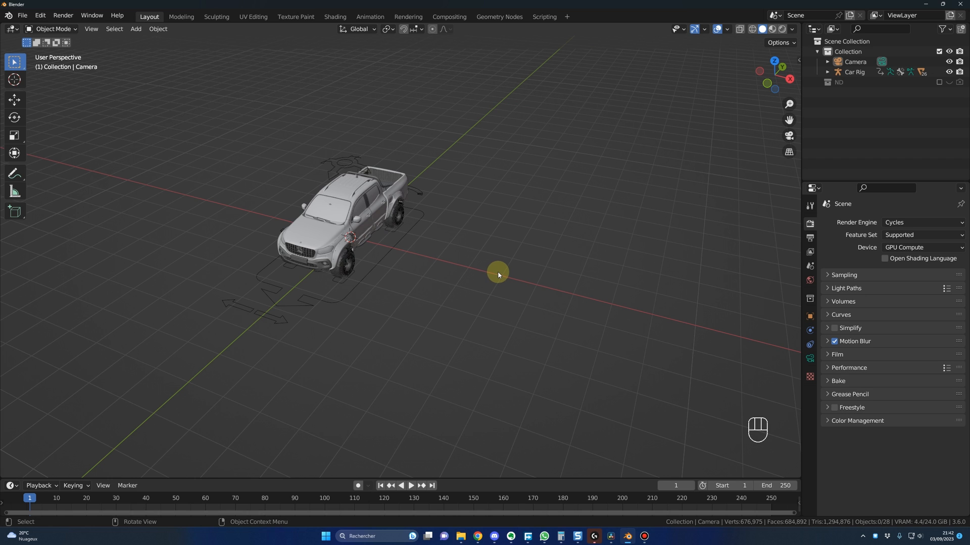
Step: Add a NURBS path curve and move it along X beside the truck, to about 4.23 m
key(shift+a)
mouse_move(498, 274)
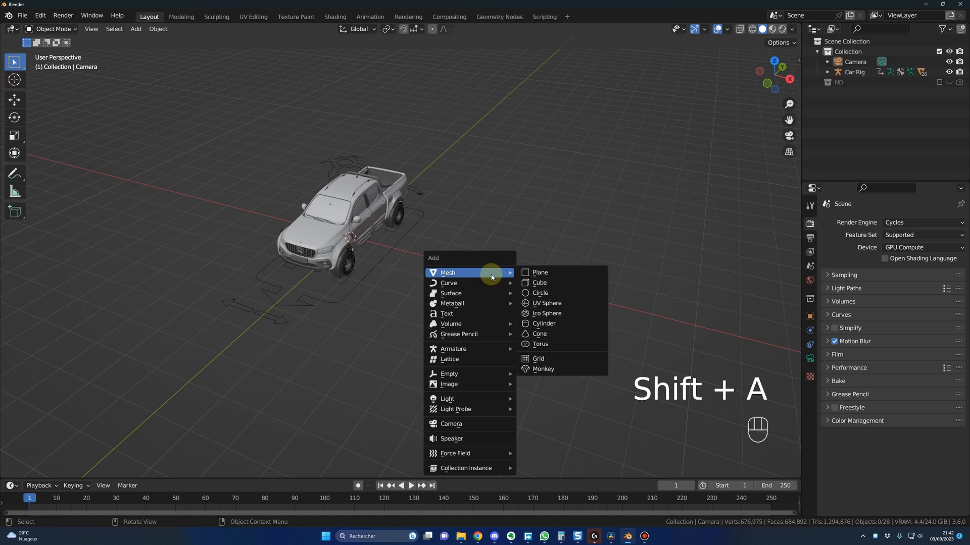
mouse_move(470, 283)
click(541, 328)
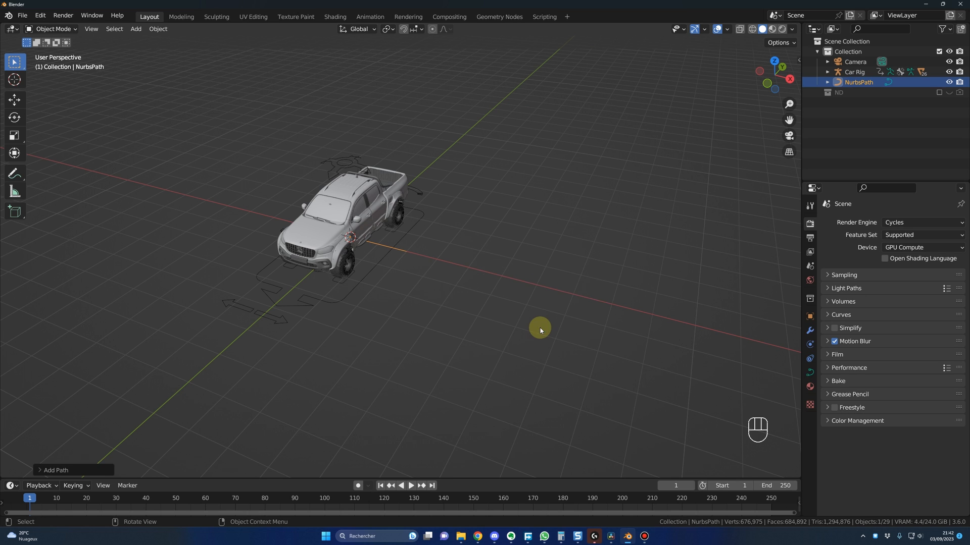
key(g)
click(616, 315)
Step: Set the path's Z rotation to -90° so it runs parallel to the truck
key(n)
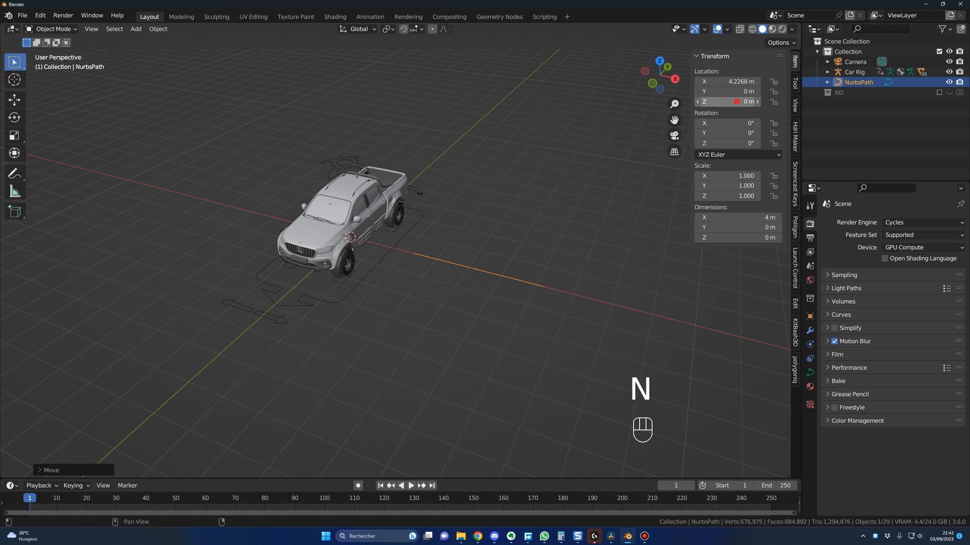
key(Escape)
double_click(736, 143)
text(-90)
key(Return)
middle_drag(503, 276, 594, 293)
scroll(539, 282, down, 6)
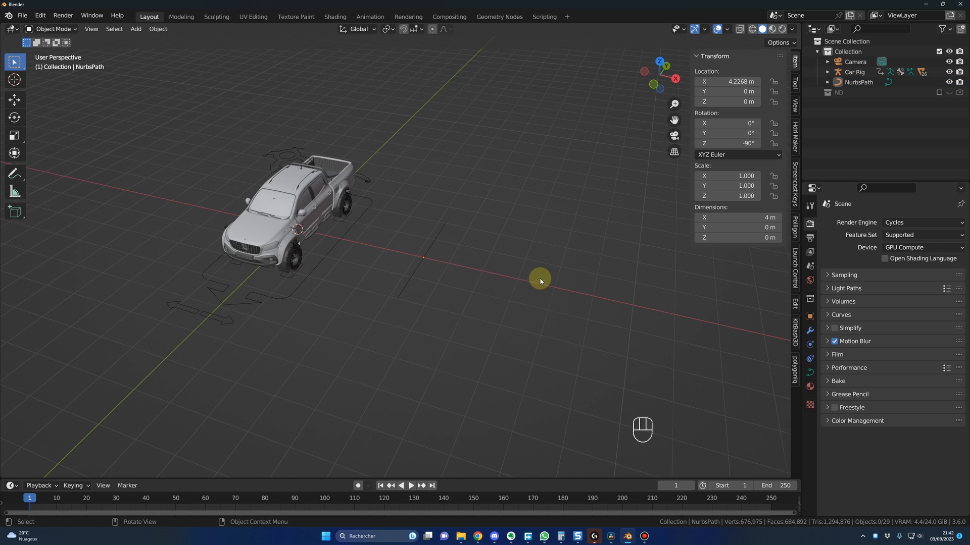
Step: Display the path's curve normals in Edit Mode to examine its direction, and hide them again
scroll(493, 269, up, 4)
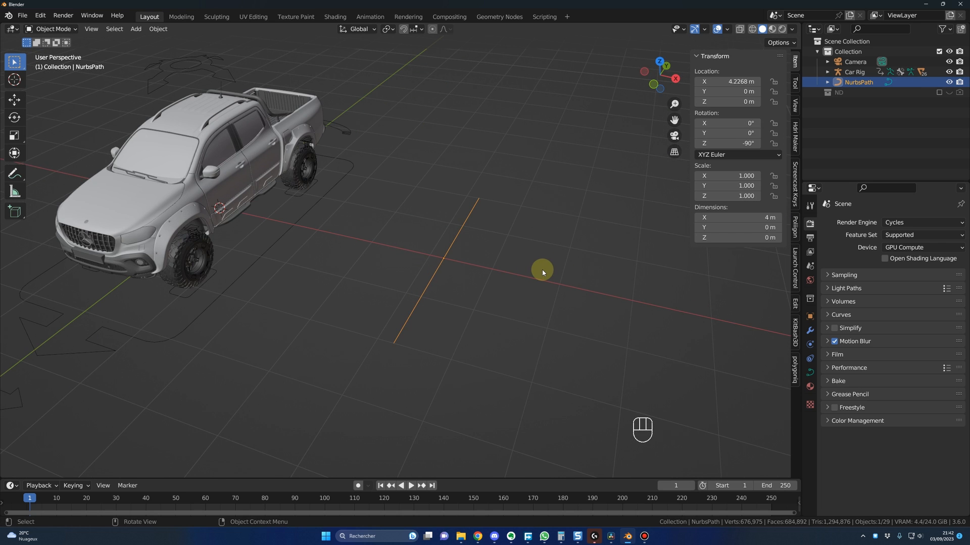
key(Tab)
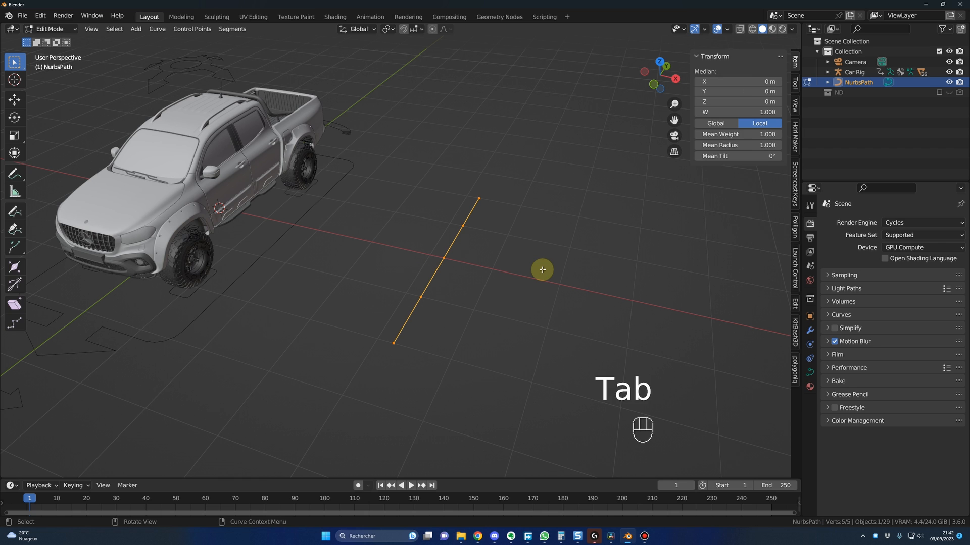
click(726, 29)
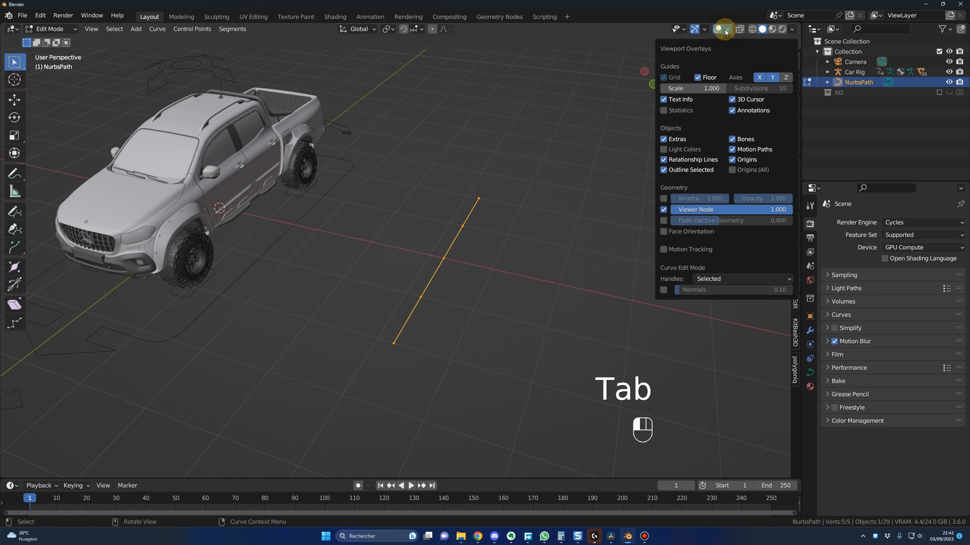
key(n)
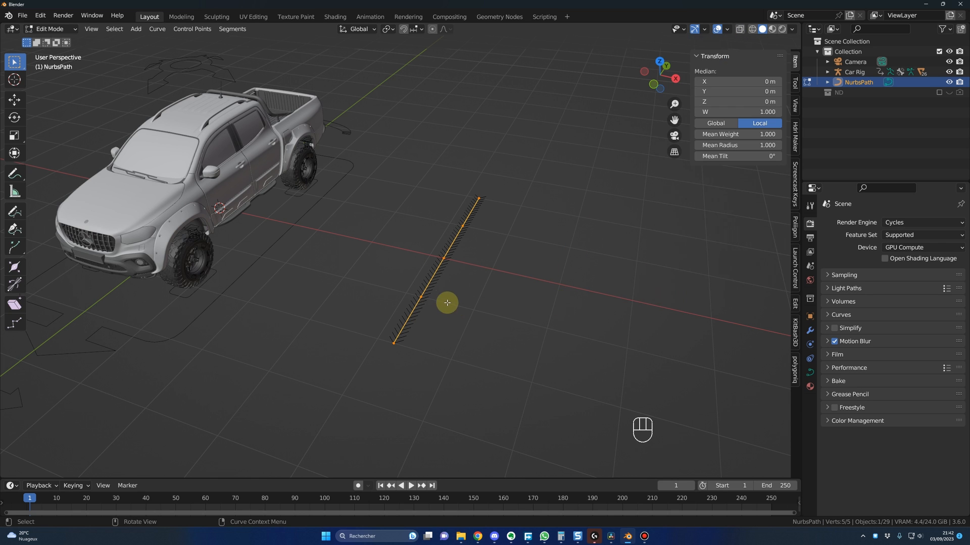
scroll(442, 299, up, 4)
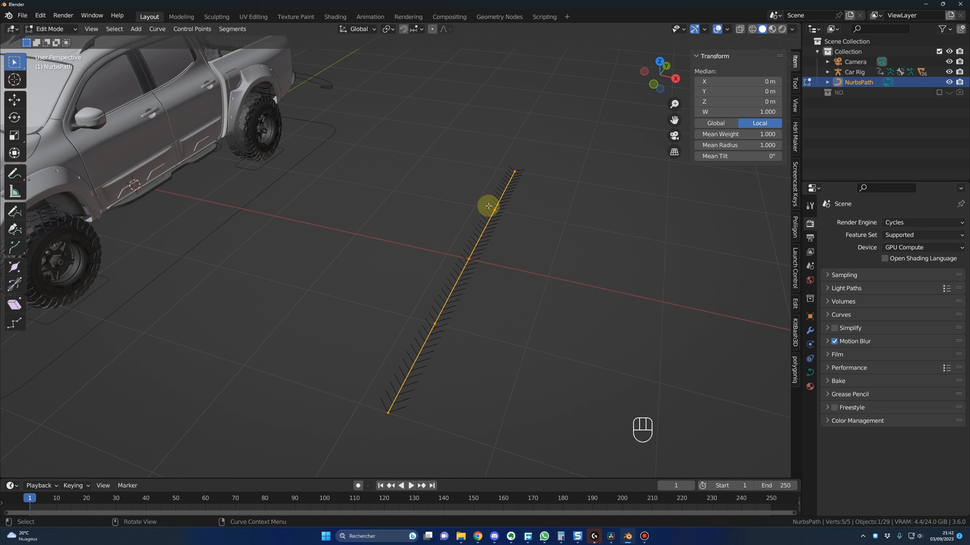
middle_drag(490, 269, 468, 288)
scroll(522, 210, down, 3)
shift+middle_drag(407, 294, 407, 294)
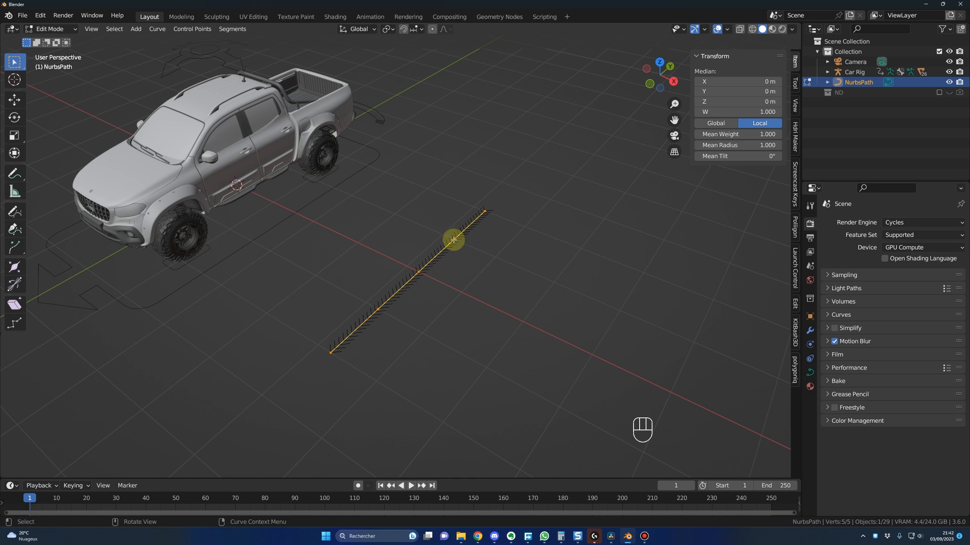
scroll(437, 333, up, 3)
scroll(455, 323, down, 3)
middle_drag(470, 315, 487, 224)
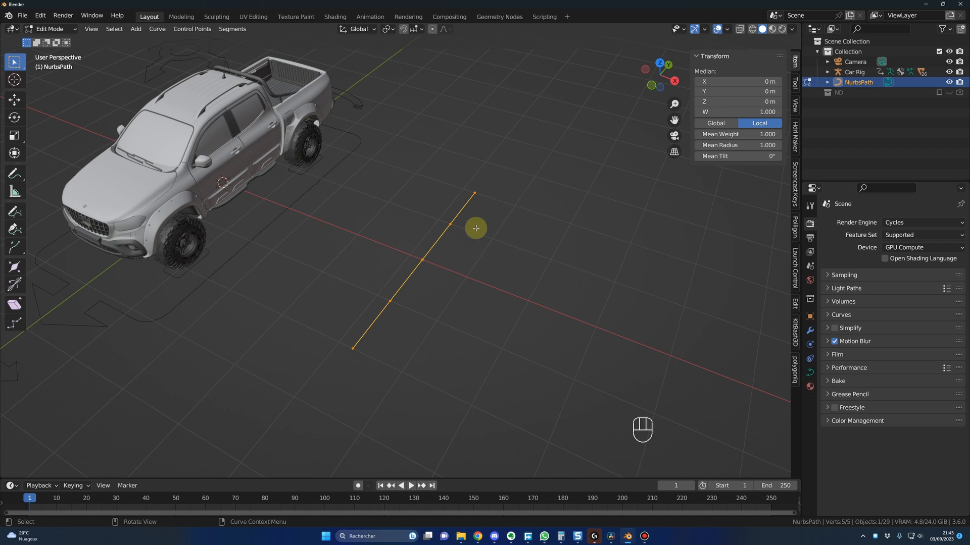
Step: Return to Object Mode and scale the path up by about 3.36, to a length of about 13.5 m
click(51, 29)
click(50, 36)
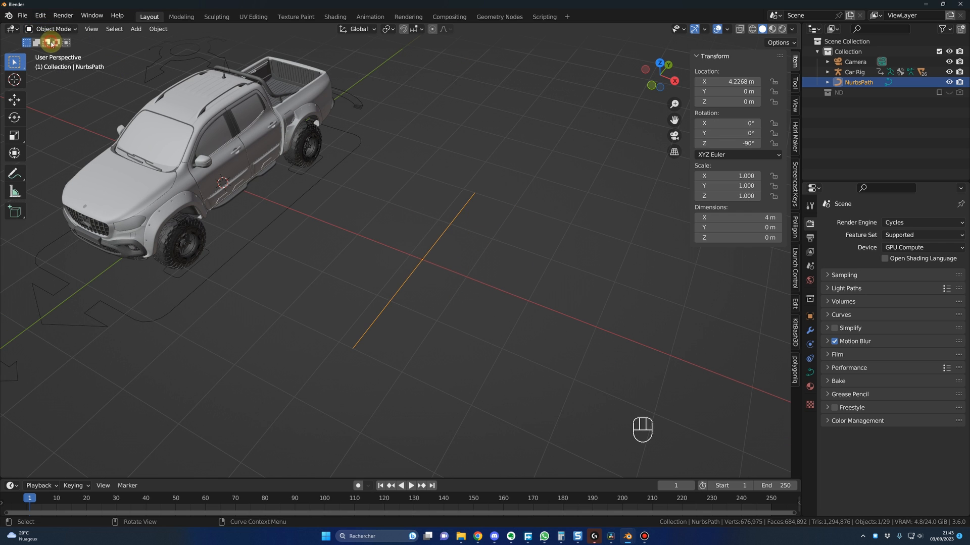
middle_drag(470, 220, 434, 256)
key(s)
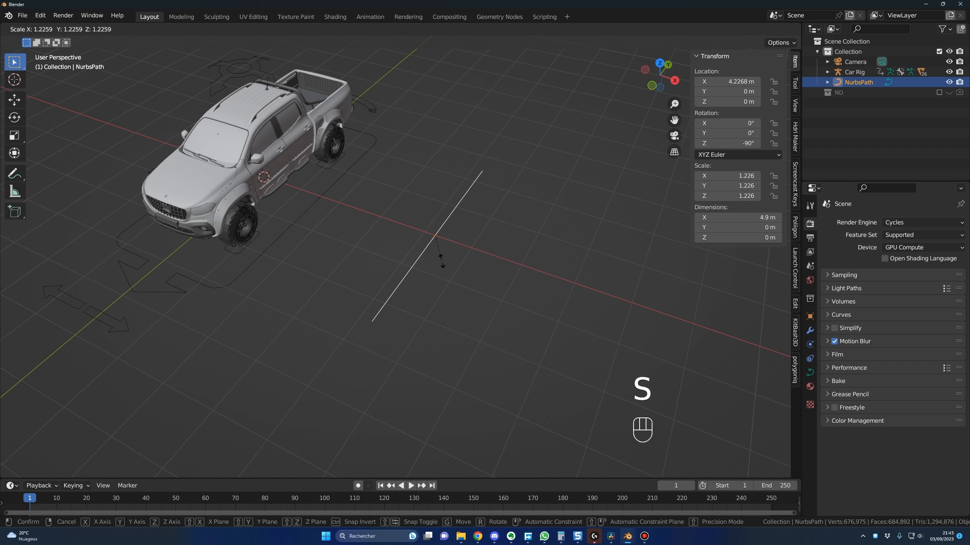
click(477, 289)
scroll(472, 218, down, 2)
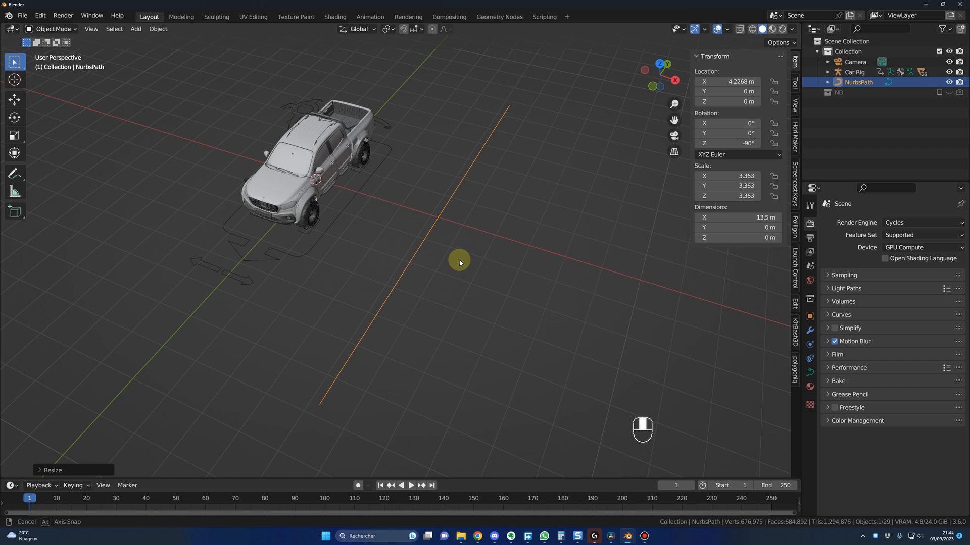
Step: In Edit Mode, move the path's middle control point along X toward the truck, to about -0.51 m in local Y
key(Tab)
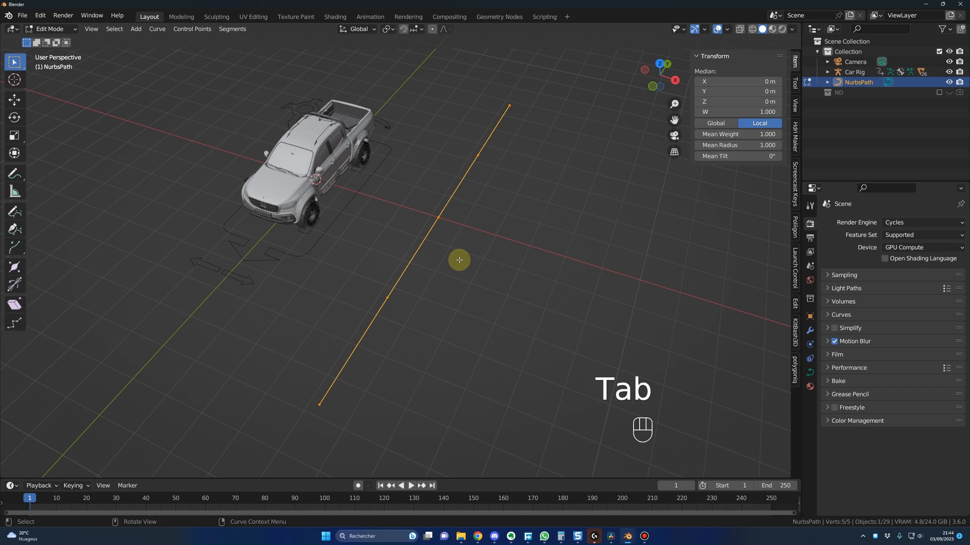
middle_drag(460, 262, 480, 246)
key(g)
click(444, 227)
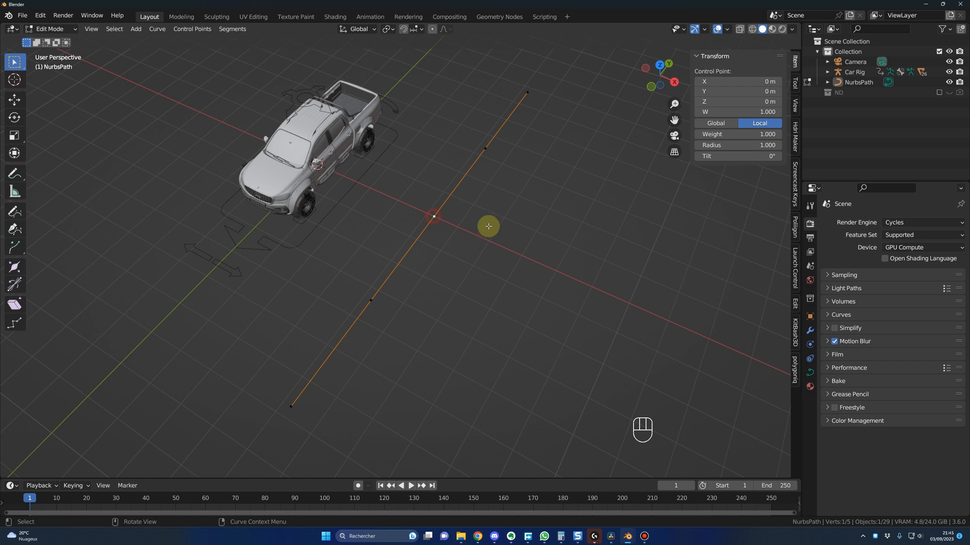
key(g)
key(x)
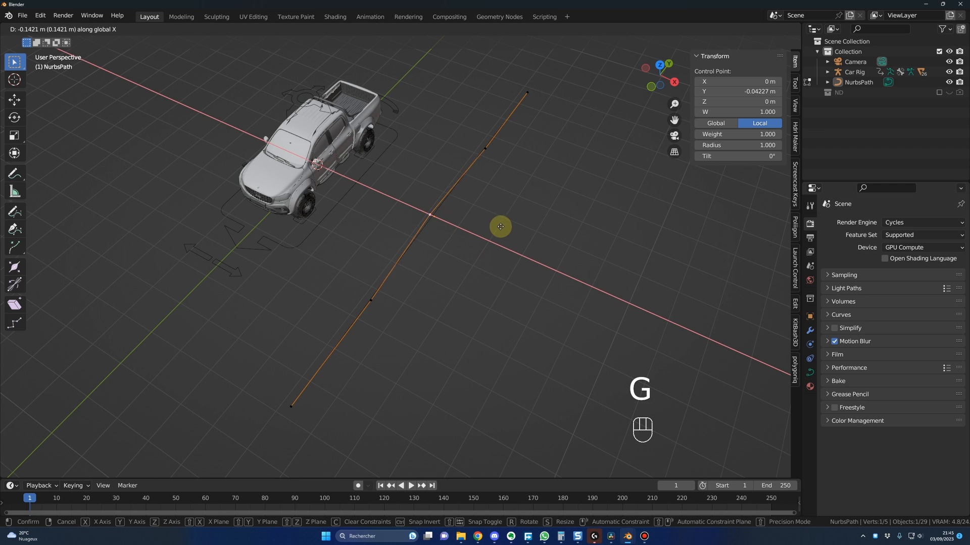
click(455, 211)
scroll(447, 237, up, 2)
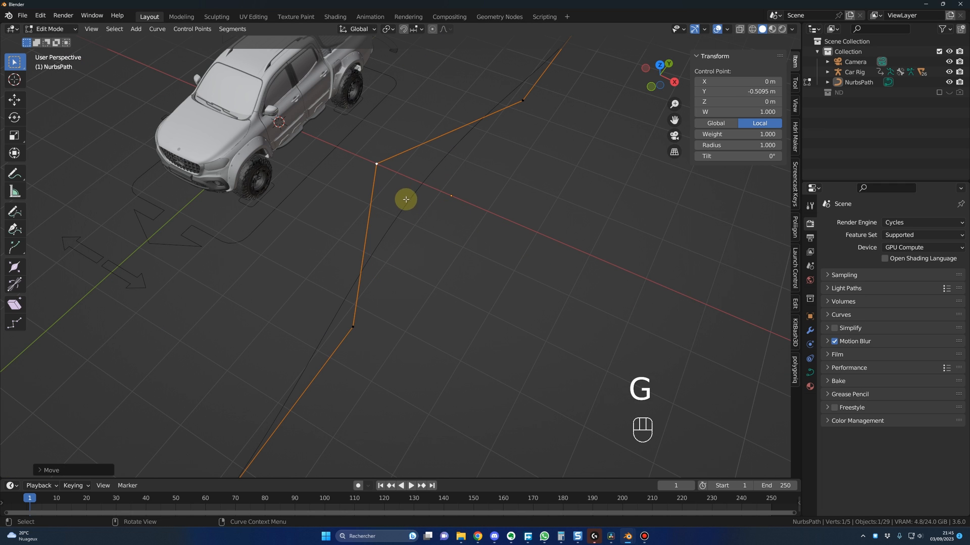
Step: Move the control point at local X -1 m along global X toward the truck, to about -0.35 m in local Y
middle_drag(437, 251, 498, 156)
click(498, 149)
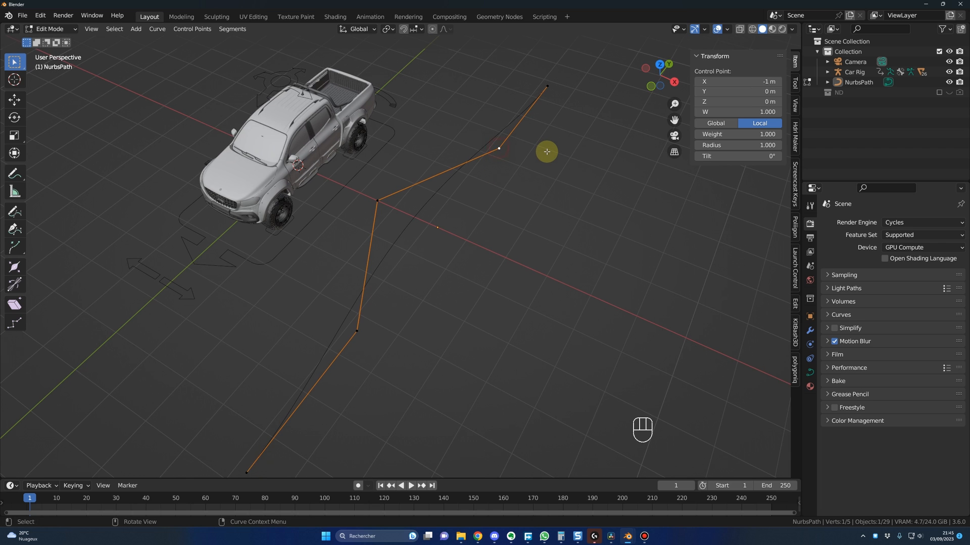
key(g)
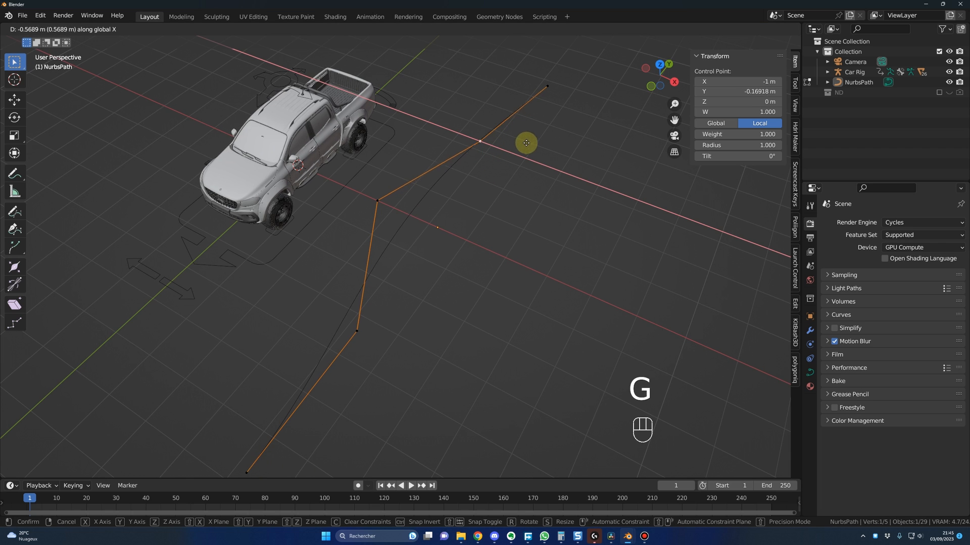
click(509, 133)
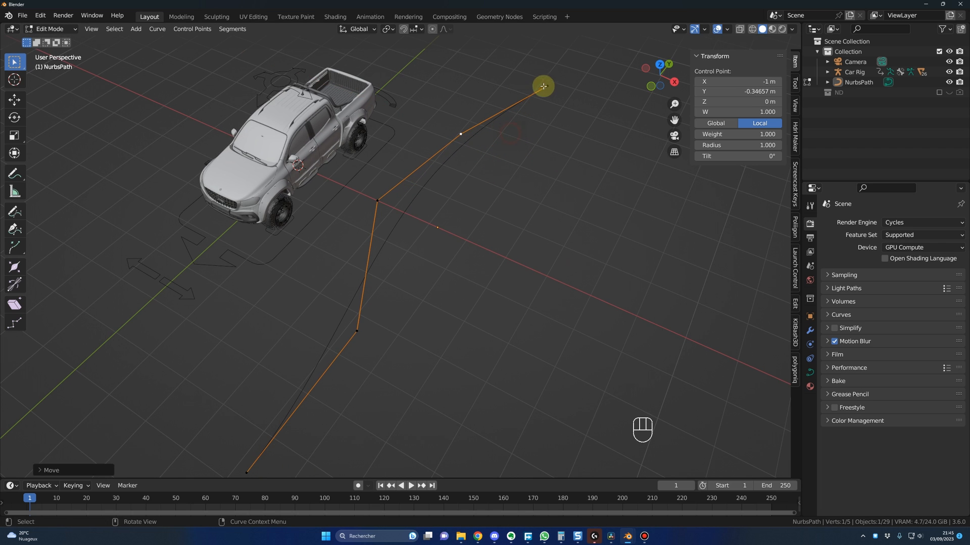
Step: Move the control point at local X 1 m along global X to about -0.31 m in local Y, and return to Object Mode
shift+middle_drag(457, 336, 505, 242)
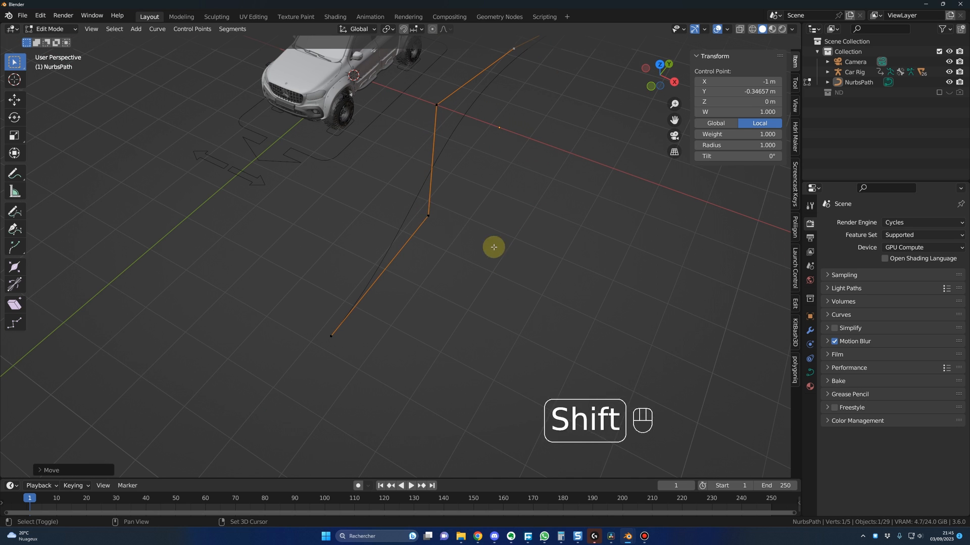
click(429, 216)
key(g)
key(x)
click(460, 213)
middle_drag(477, 219, 496, 127)
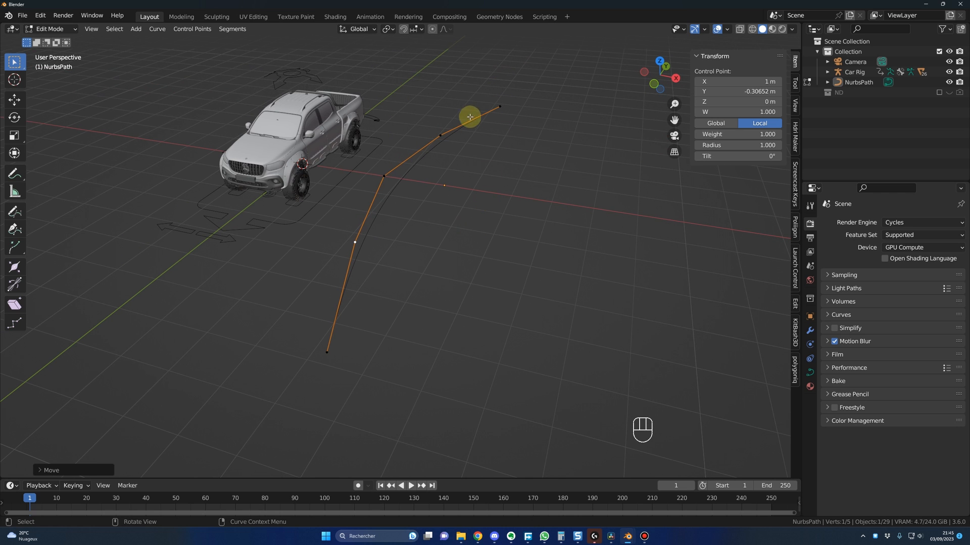
middle_drag(459, 246, 406, 247)
key(Tab)
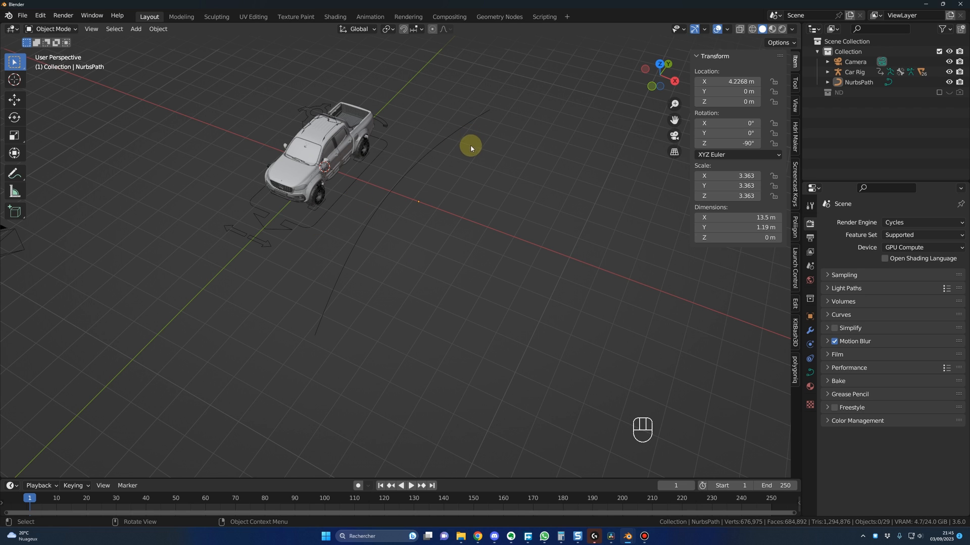
Step: Select the Car Rig, switch it to Pose Mode and select its Root bone
click(314, 225)
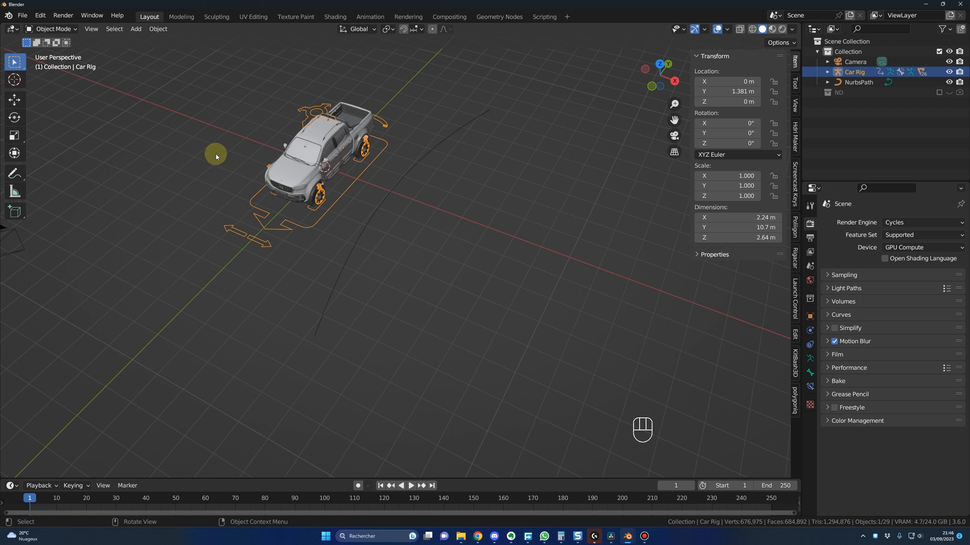
click(63, 31)
key(ctrl+Tab)
click(311, 225)
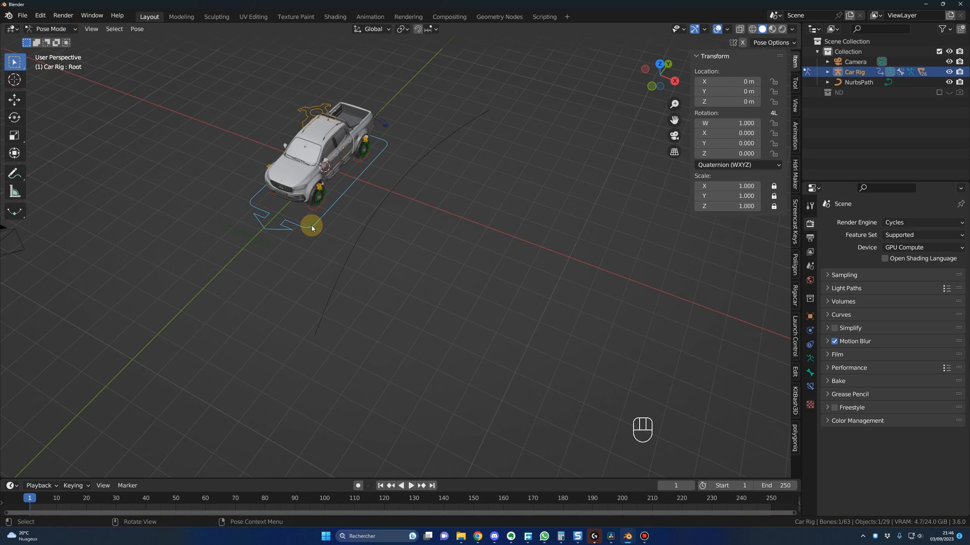
Step: Add a Follow Path bone constraint to the Root bone with NurbsPath as its target
click(810, 388)
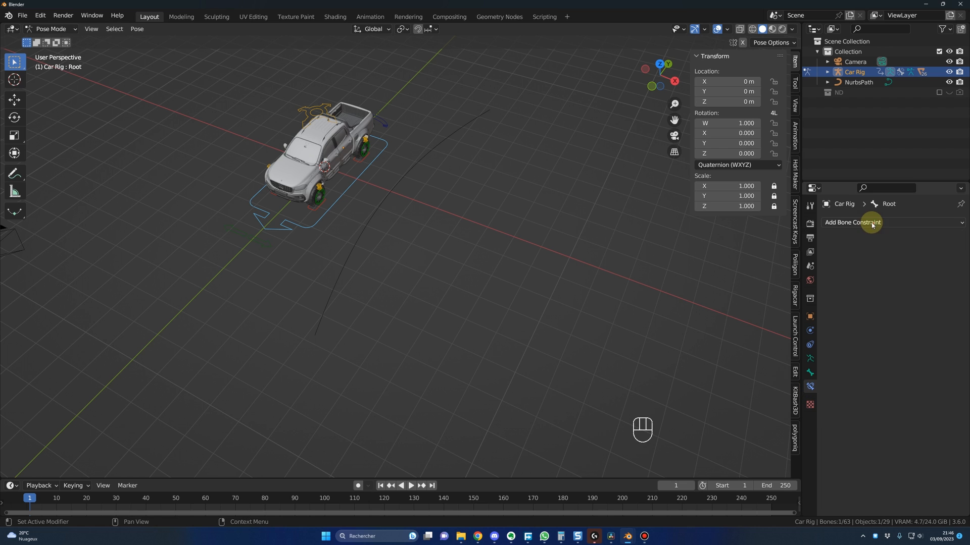
click(872, 223)
click(933, 294)
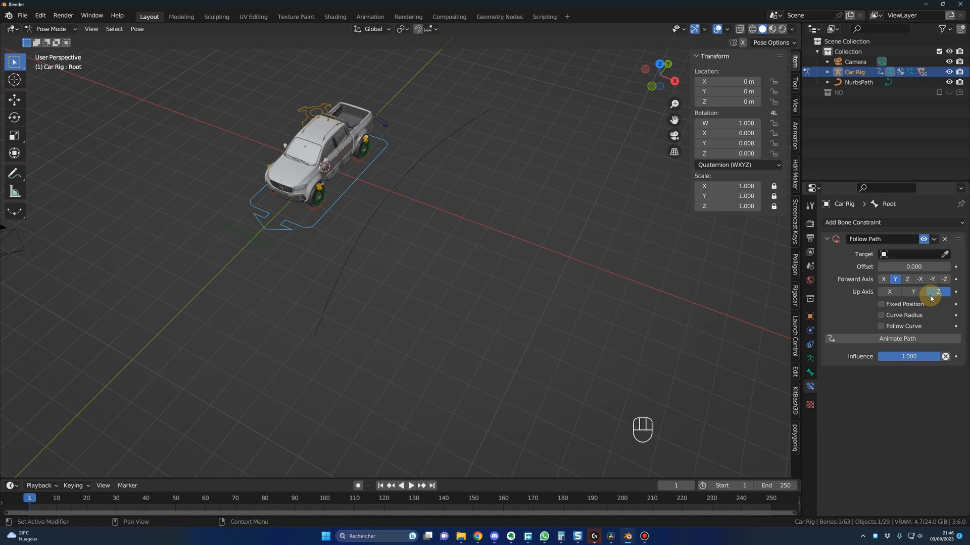
click(944, 254)
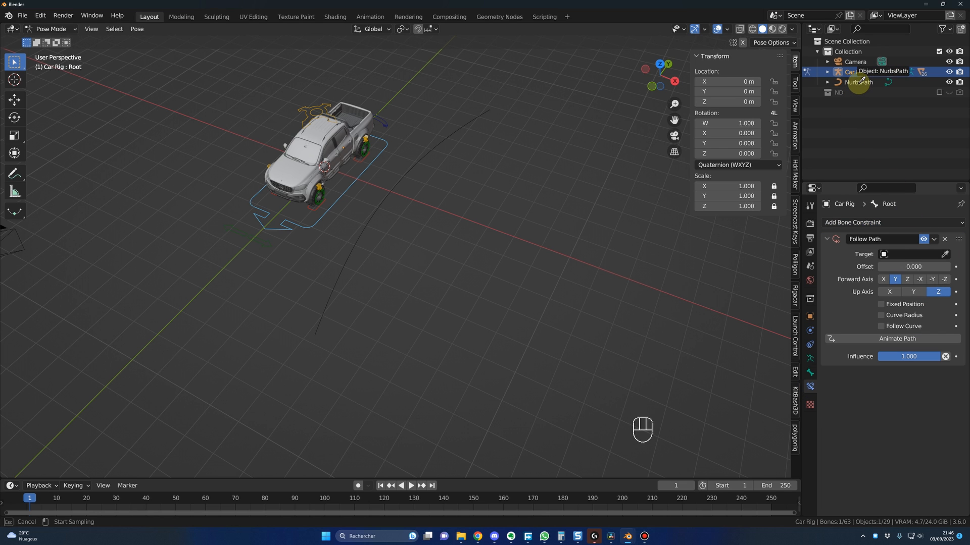
click(858, 83)
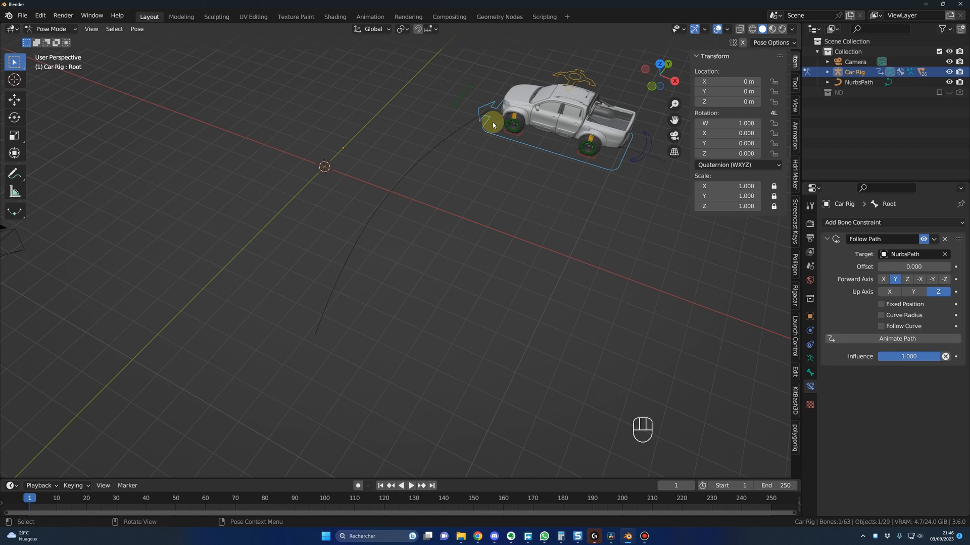
Step: Enable Follow Curve and Fixed Position on the Follow Path constraint and set its forward axis to -Y
click(881, 327)
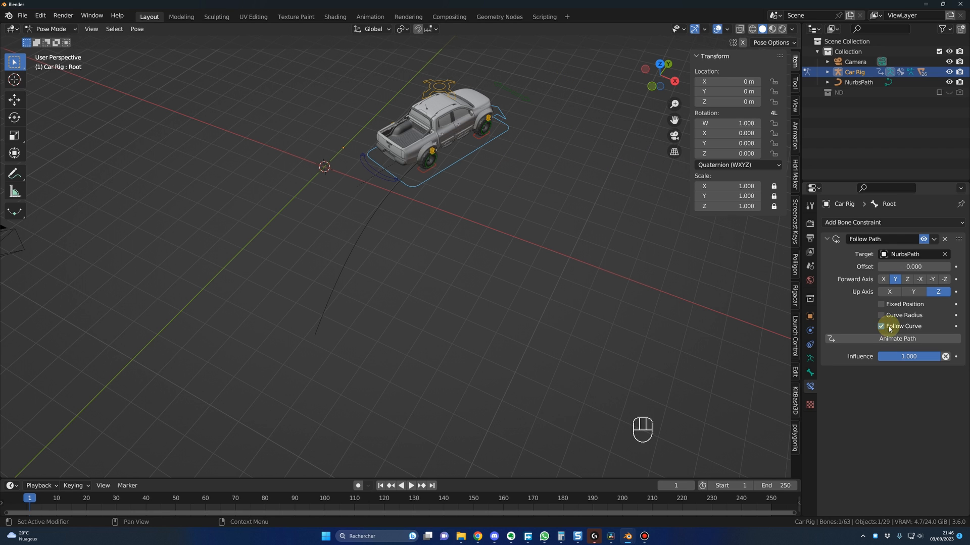
click(882, 304)
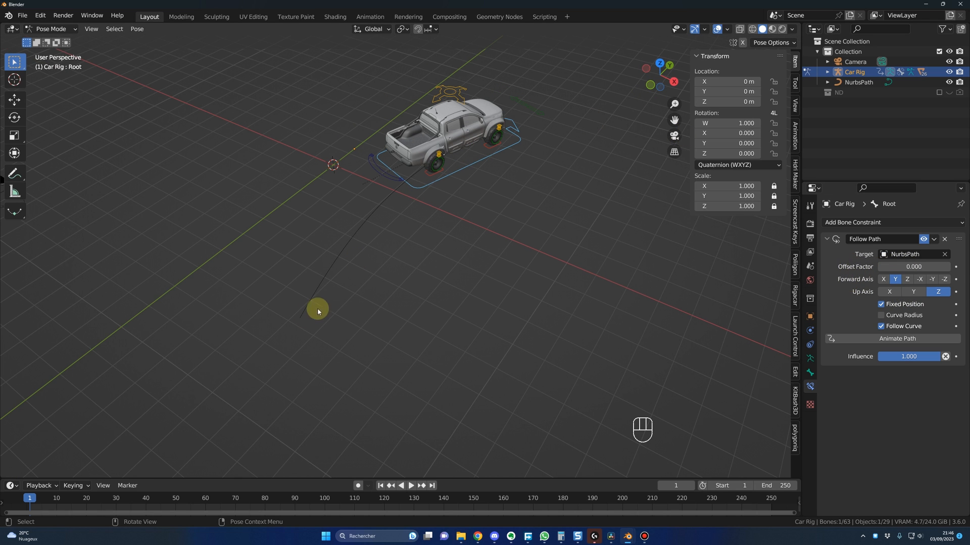
click(931, 279)
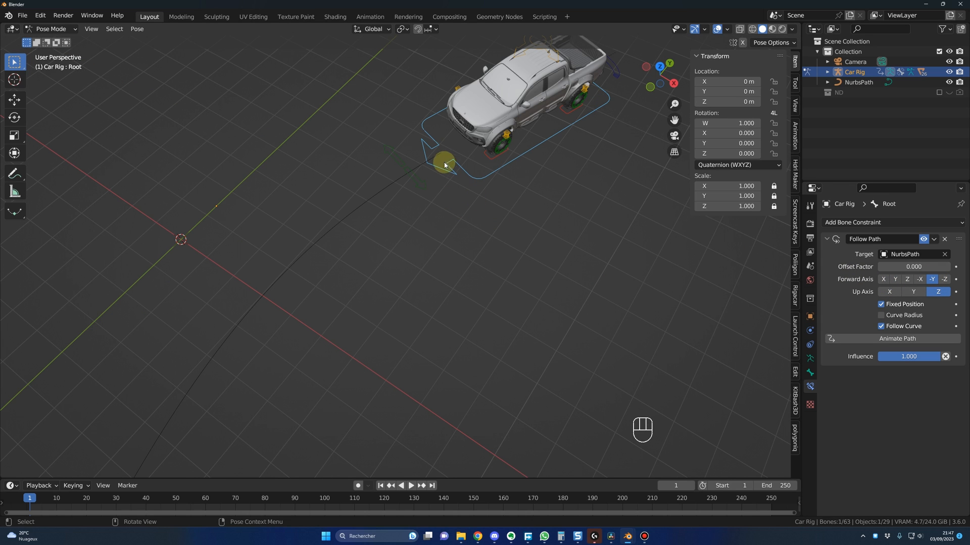
click(438, 153)
click(810, 316)
drag(904, 254, 904, 274)
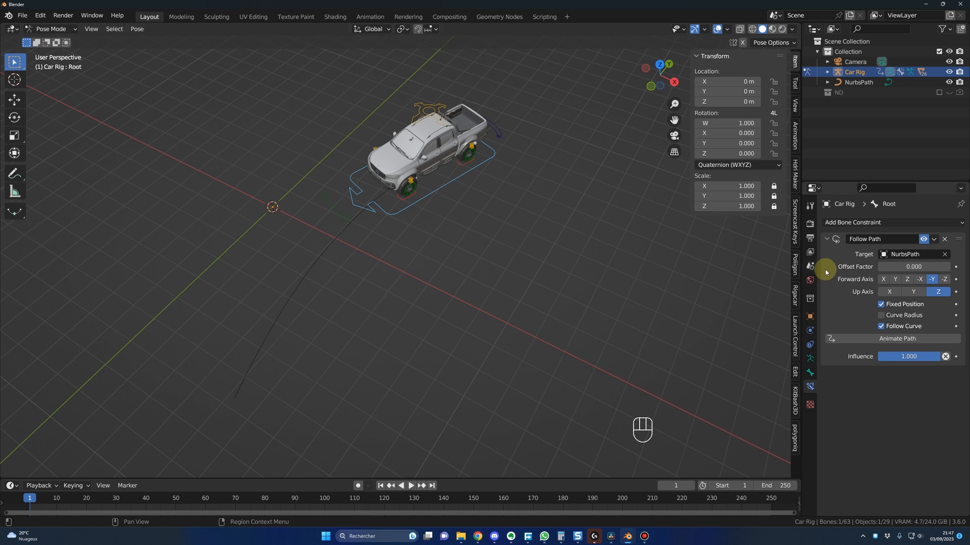
Step: Keyframe the Follow Path constraint's Offset Factor at 0 on frame 1 and at 1 on frame 160
mouse_move(879, 267)
mouse_down()
mouse_move(949, 267)
mouse_move(874, 266)
mouse_up()
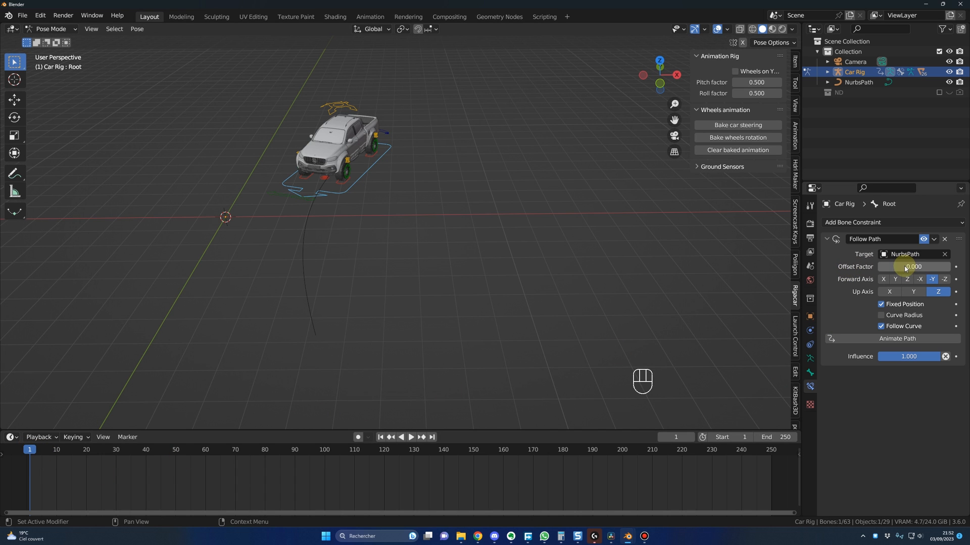
key(i)
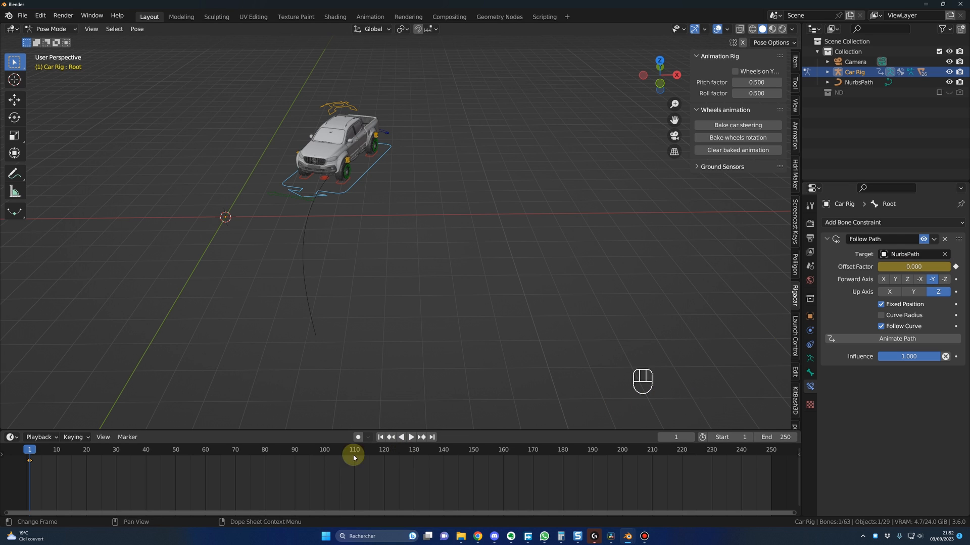
drag(481, 453, 505, 454)
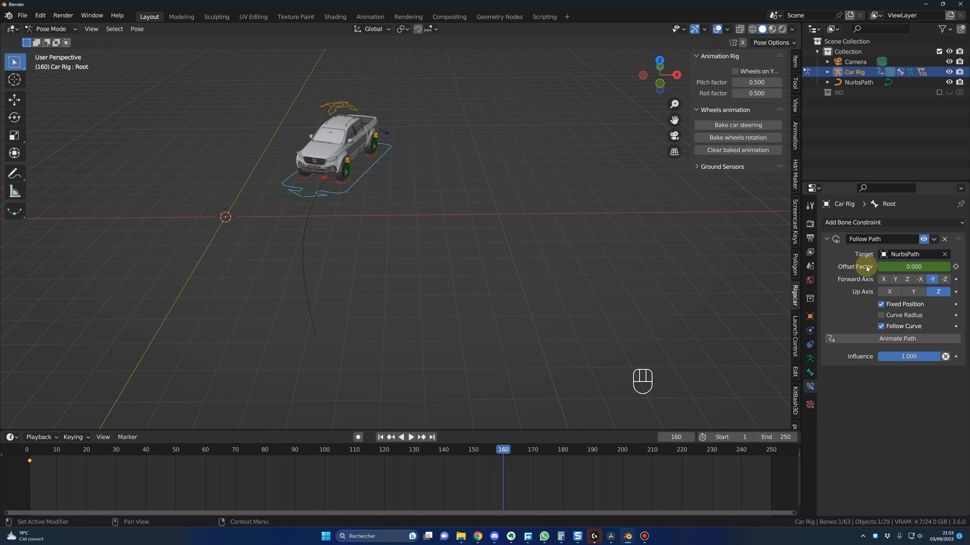
click(908, 266)
key(Return)
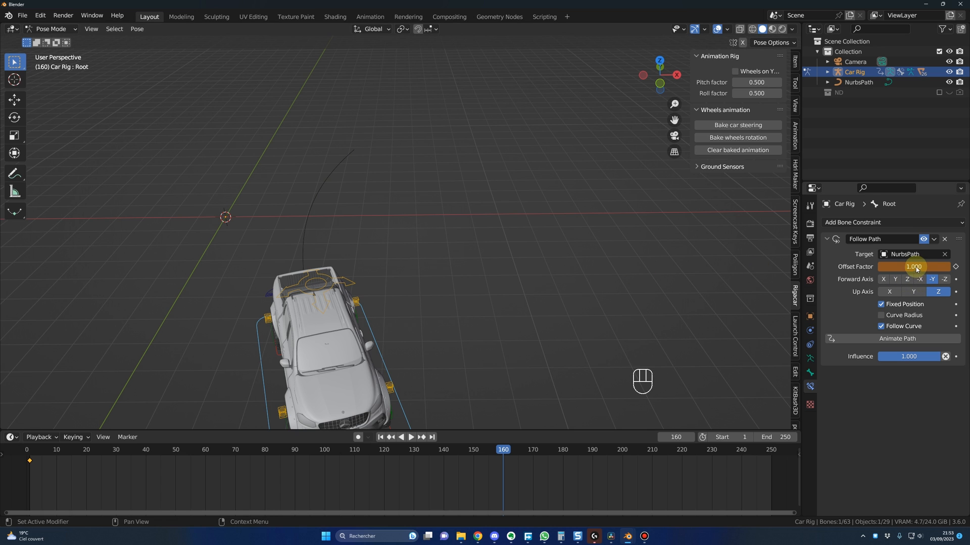
key(i)
Step: Play the animation from frame 1 to check the truck's movement along the path
key(shift+Left)
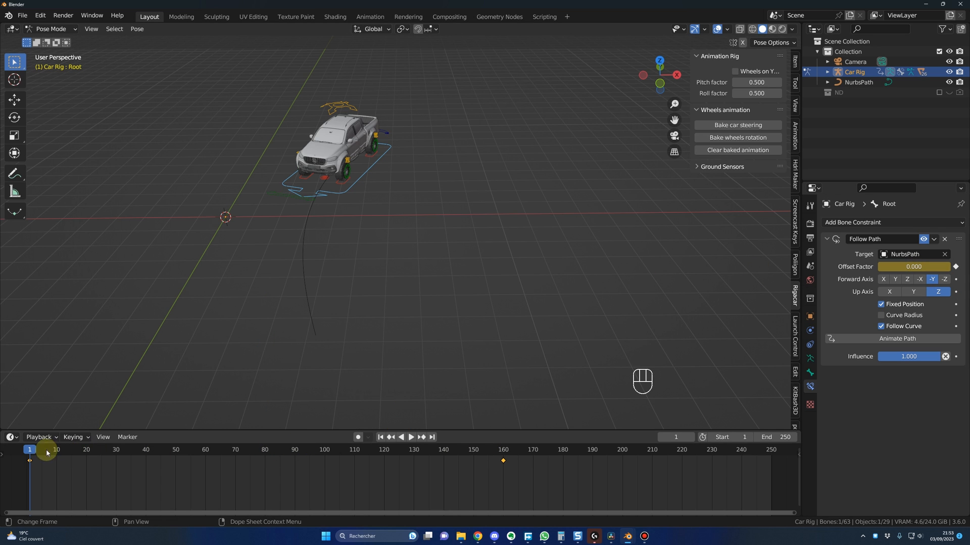
key(space)
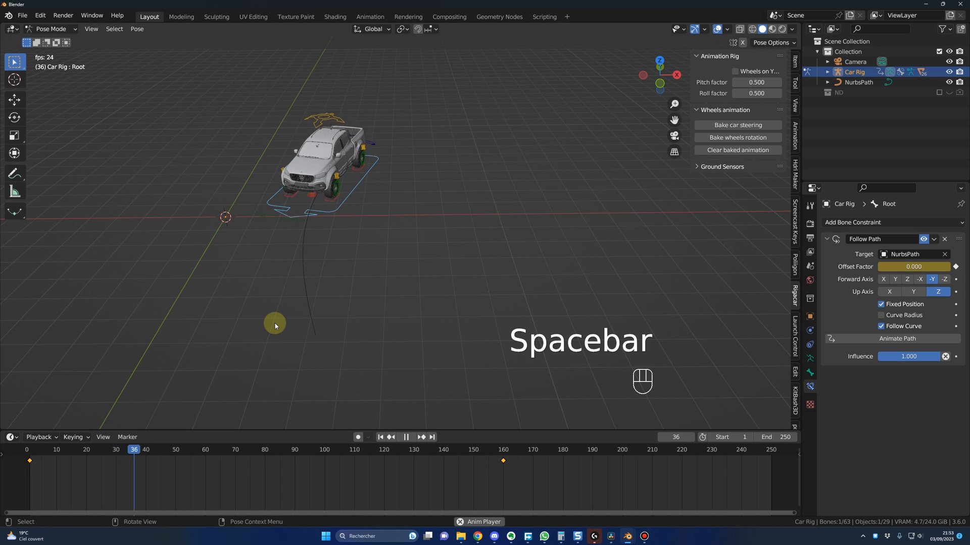
middle_drag(305, 304, 404, 286)
key(space)
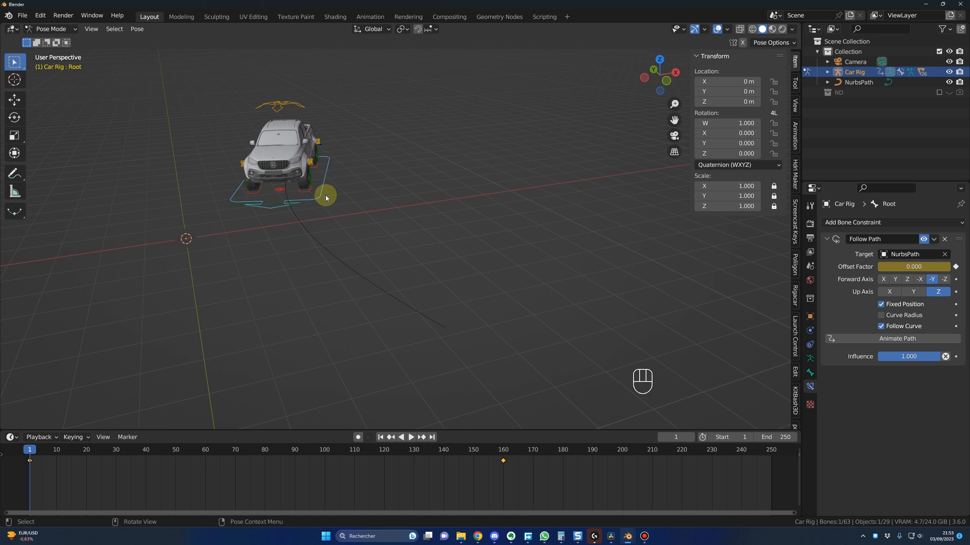
Step: Bake the car steering from frame 1 to 160 with Rigacar, and bake the wheels rotation
click(794, 301)
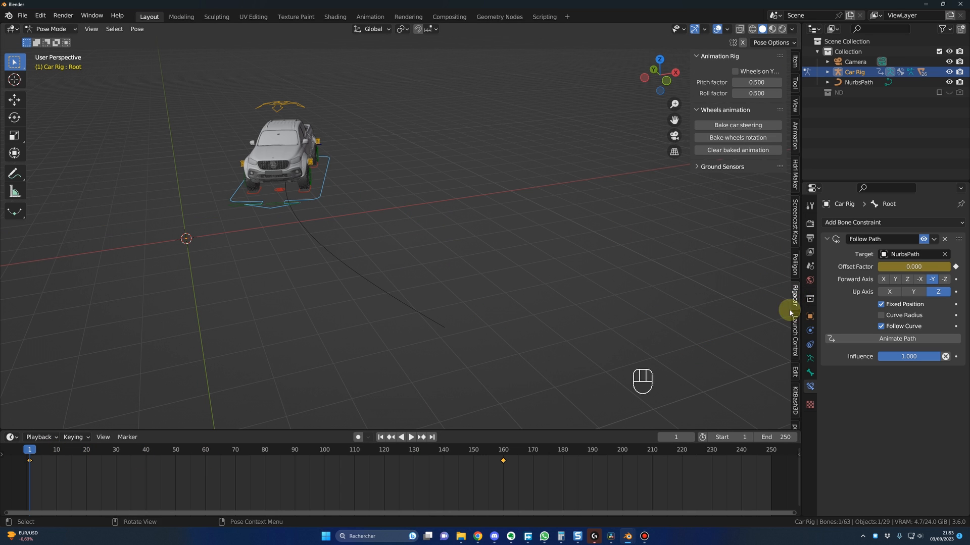
click(728, 127)
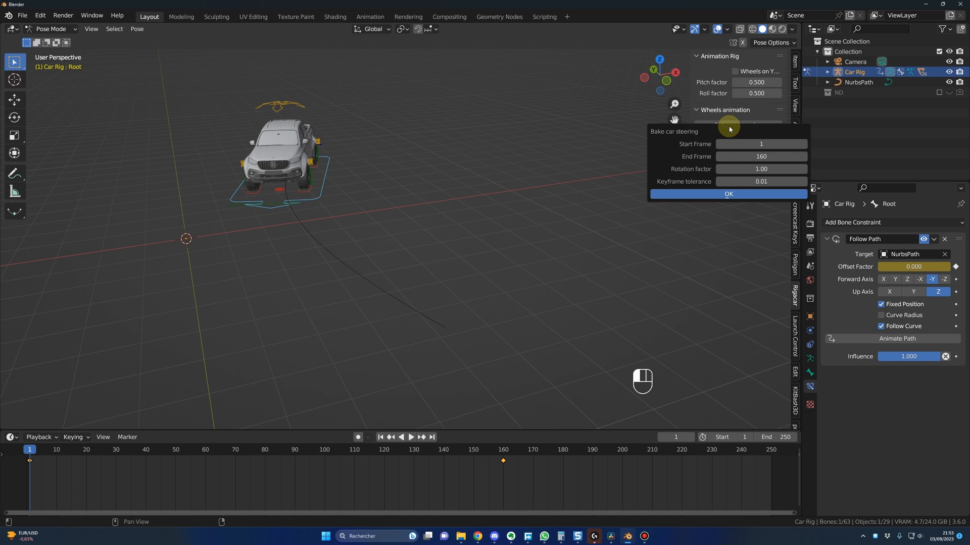
click(731, 196)
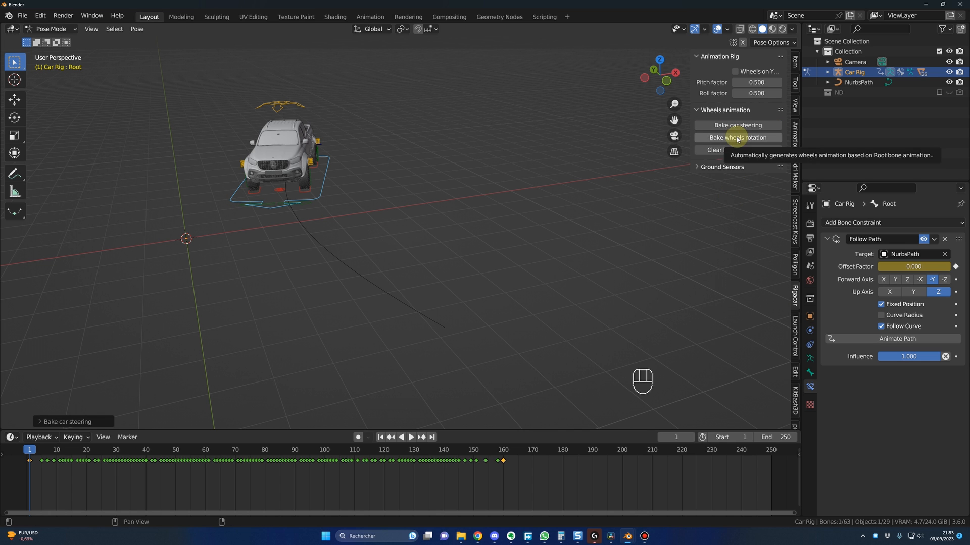
click(737, 137)
click(735, 191)
Step: Play back the baked animation and examine the wheels and the truck's stop at the path's end
middle_drag(441, 336, 482, 262)
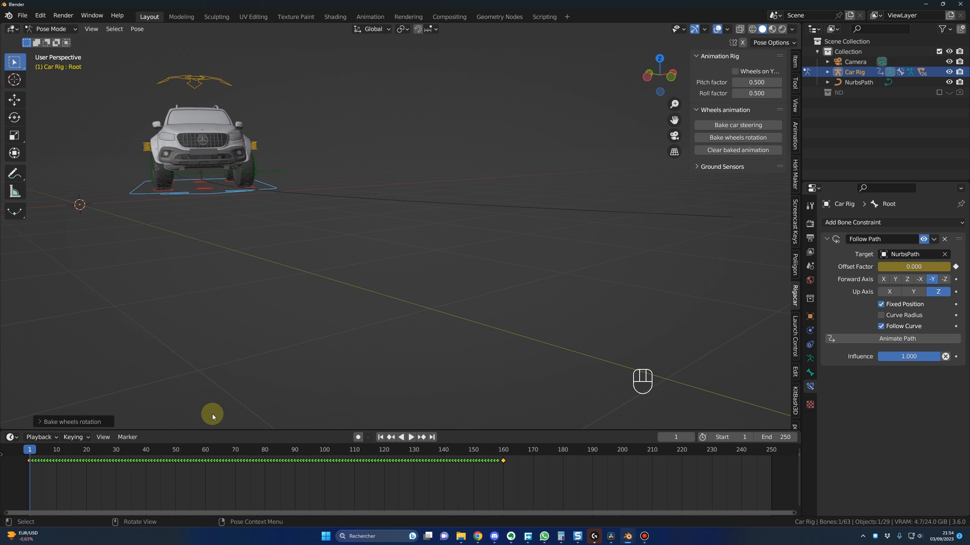
key(space)
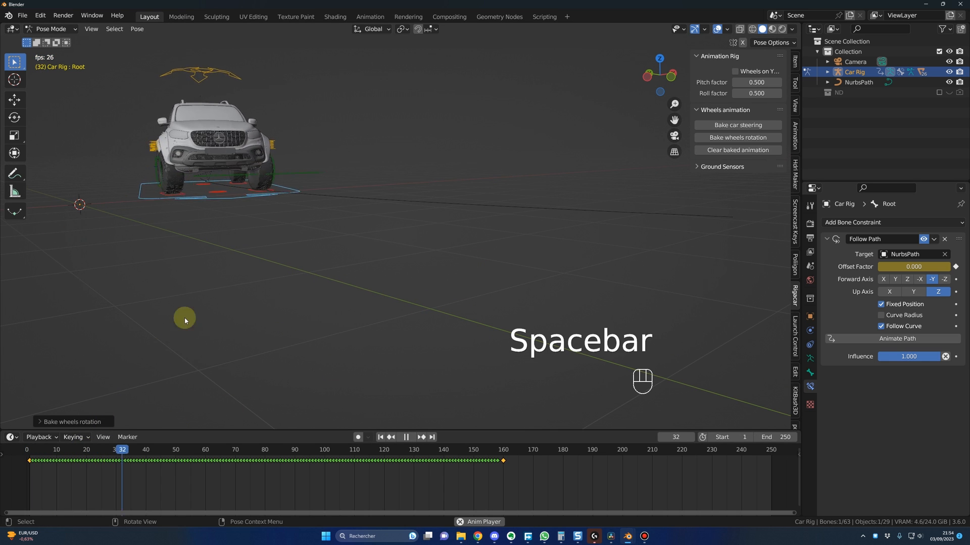
scroll(236, 338, down, 2)
middle_drag(383, 263, 389, 340)
key(space)
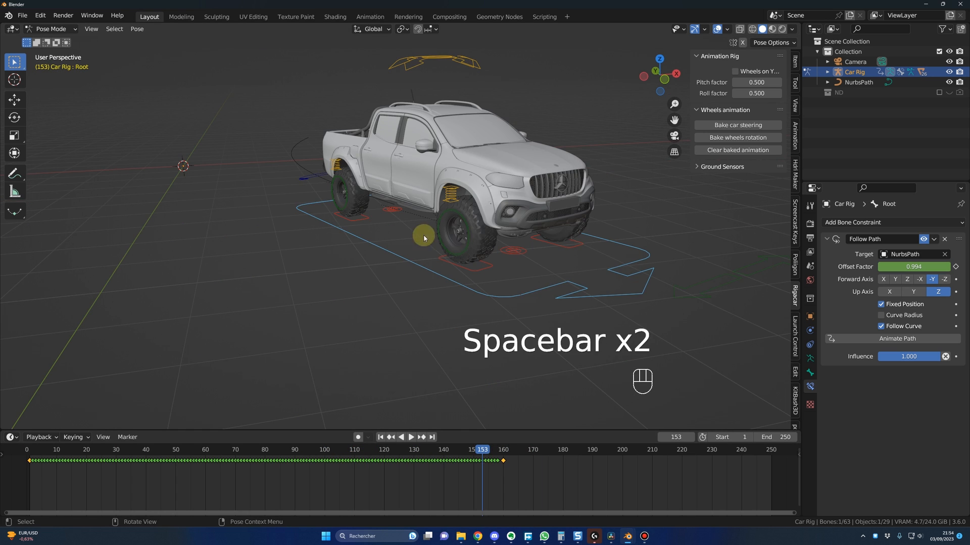
key(space)
key(space)
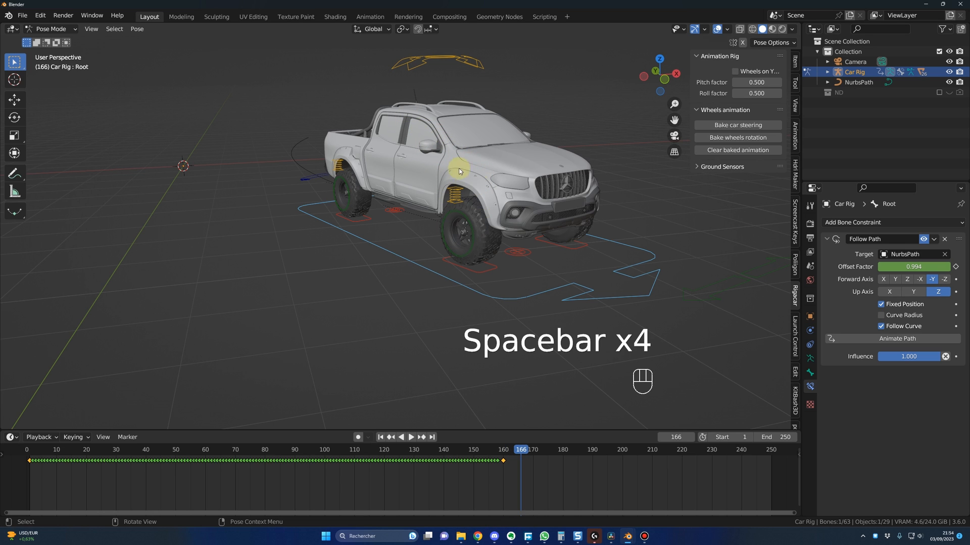
Step: Select the Suspension bone above the truck and keyframe its location, rotation and scale at frame 155
scroll(523, 178, down, 3)
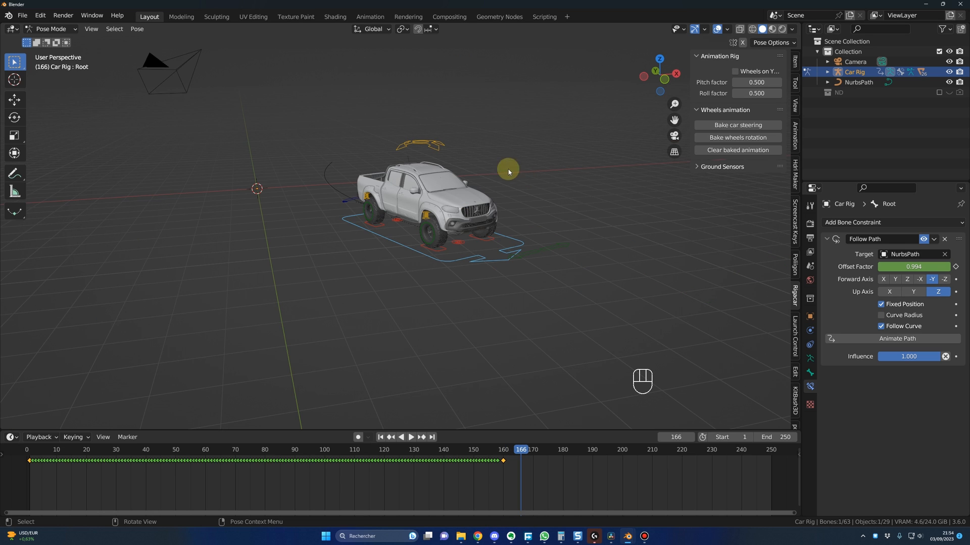
middle_drag(511, 175, 448, 197)
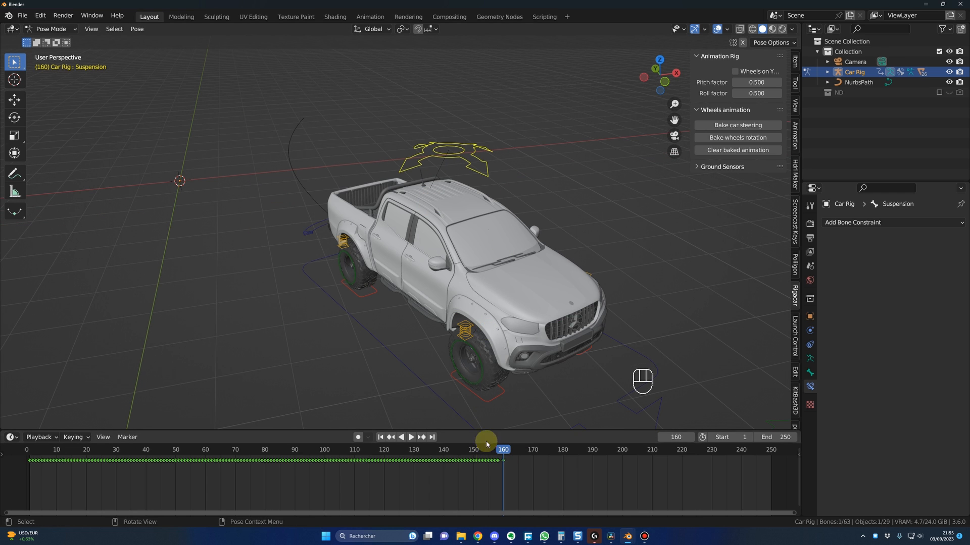
drag(504, 452, 488, 452)
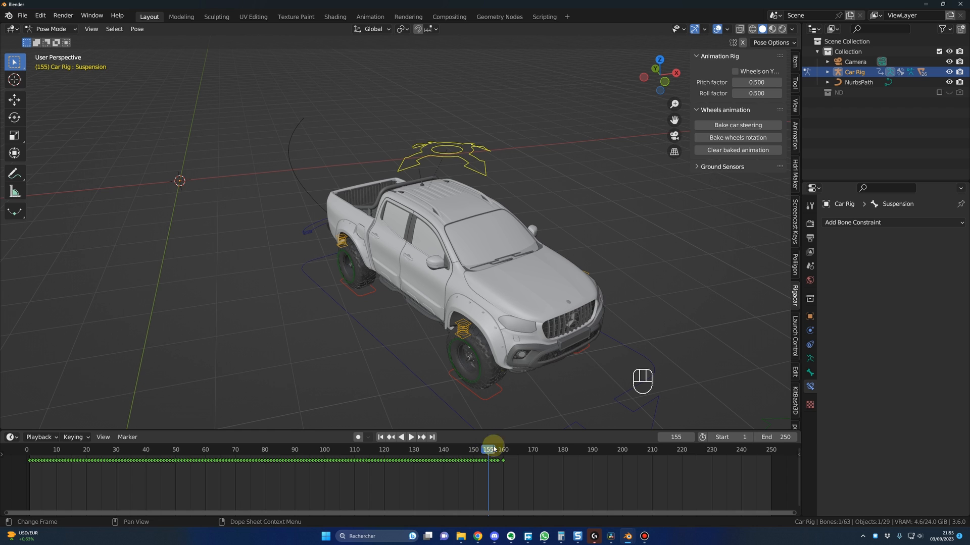
key(i)
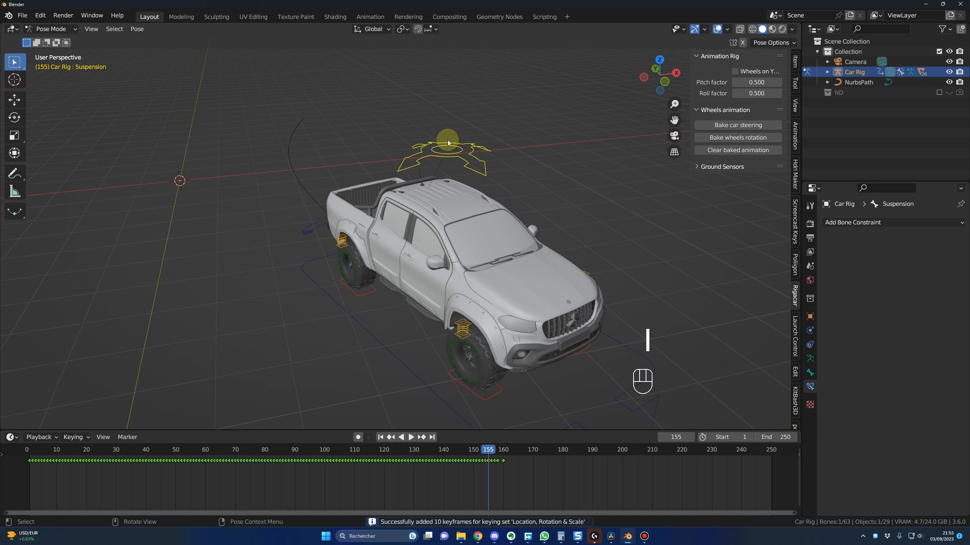
Step: At frame 160, set the Suspension bone's Y location to -0.05 m and keyframe its location
drag(489, 451, 504, 455)
click(795, 61)
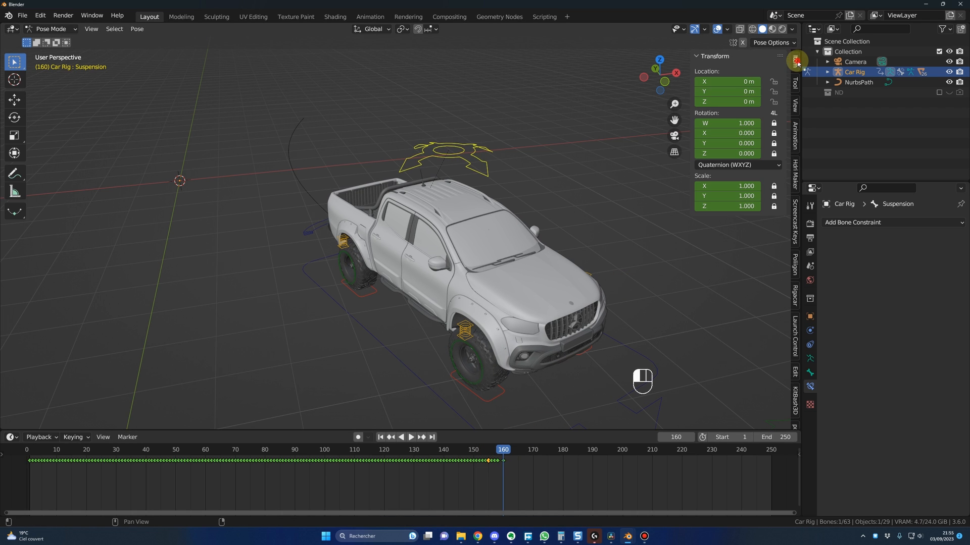
double_click(730, 92)
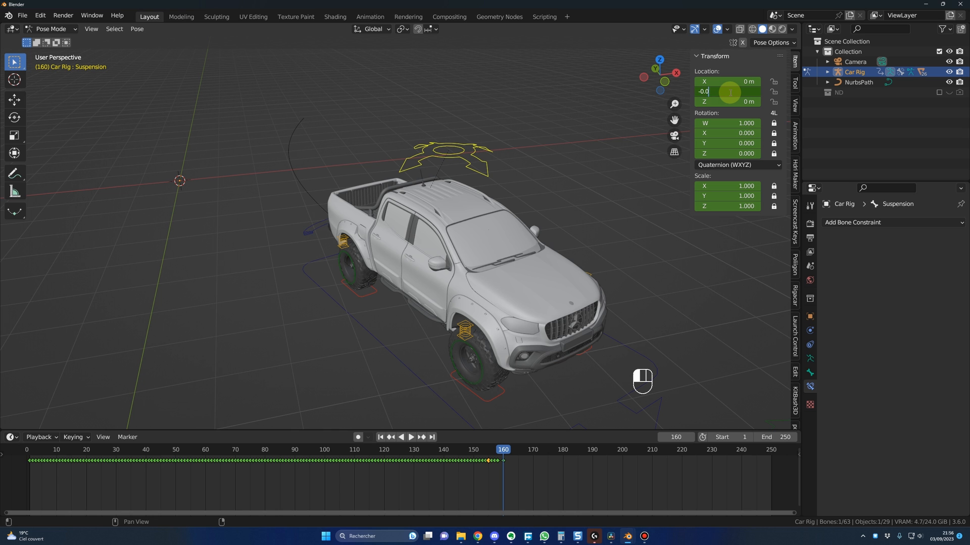
key(Return)
scroll(579, 194, up, 3)
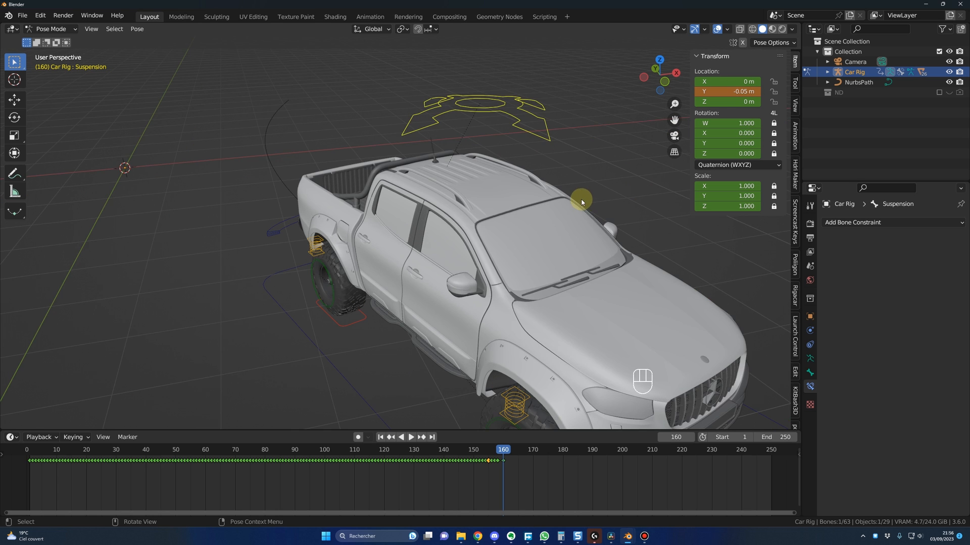
scroll(576, 190, down, 5)
key(g)
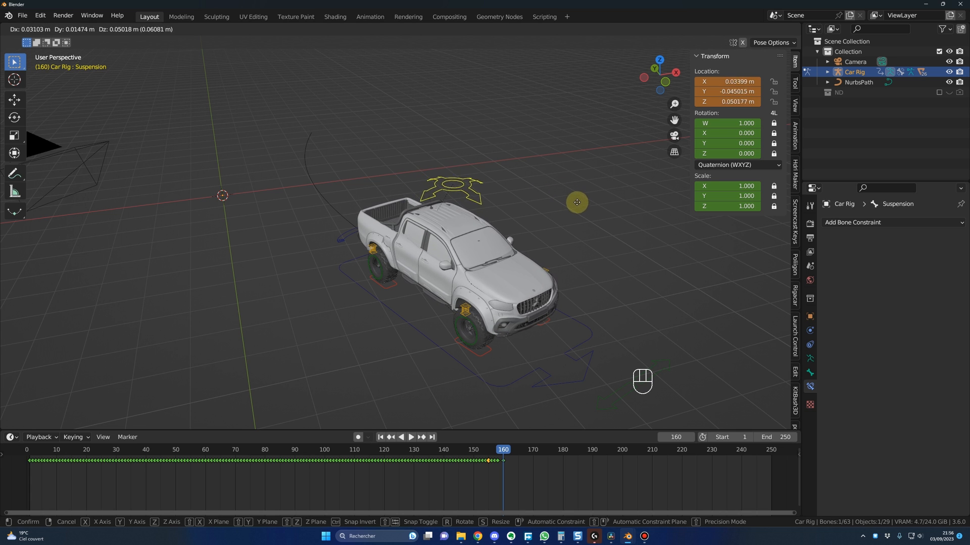
right_click(578, 206)
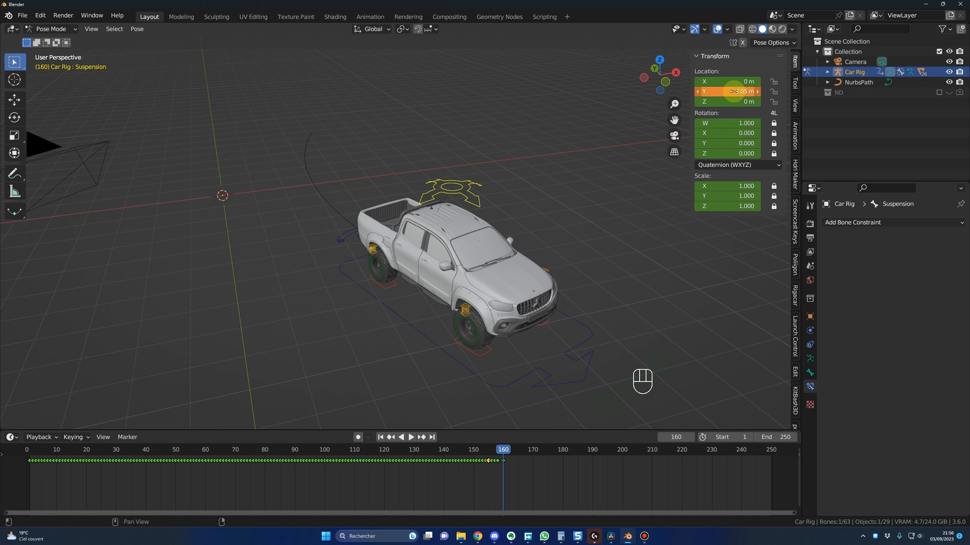
key(i)
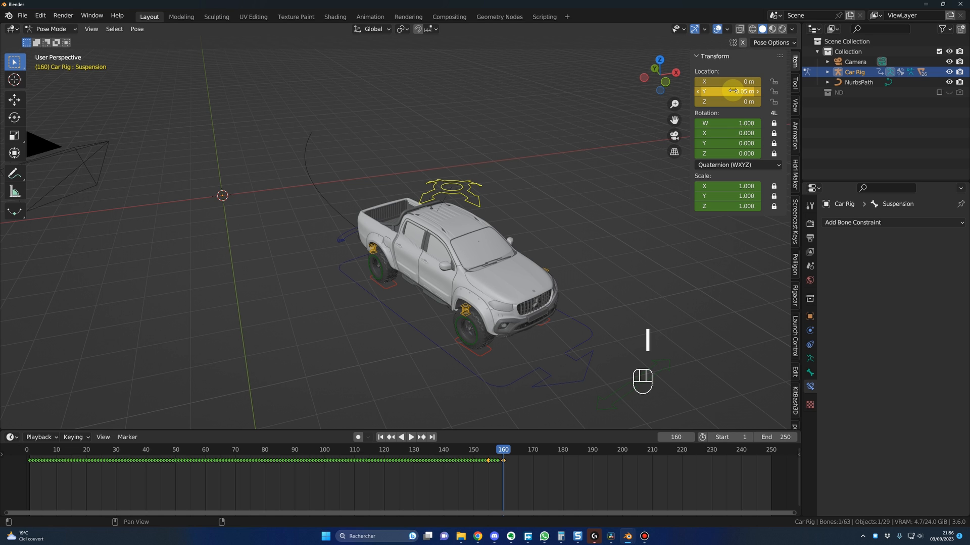
Step: At frame 164, set the Suspension bone's Y location to 0.02 m and keyframe its location
double_click(731, 91)
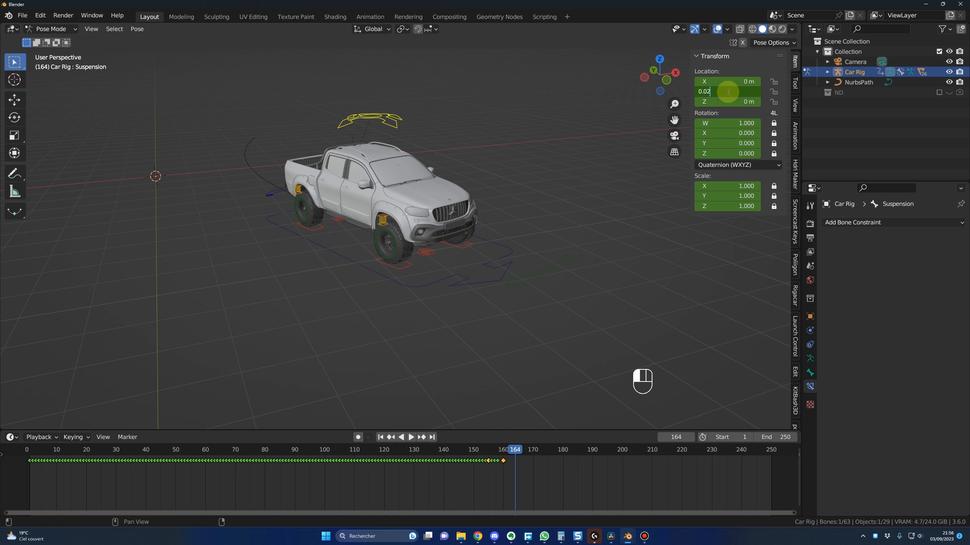
key(Return)
key(i)
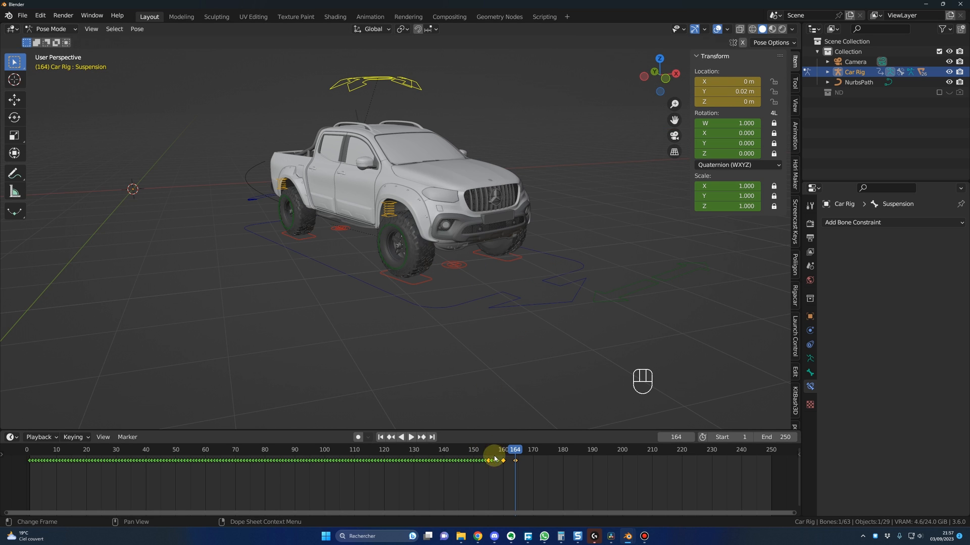
Step: Play the animation from about frame 151 to check the suspension movement as the truck brakes
click(477, 451)
key(space)
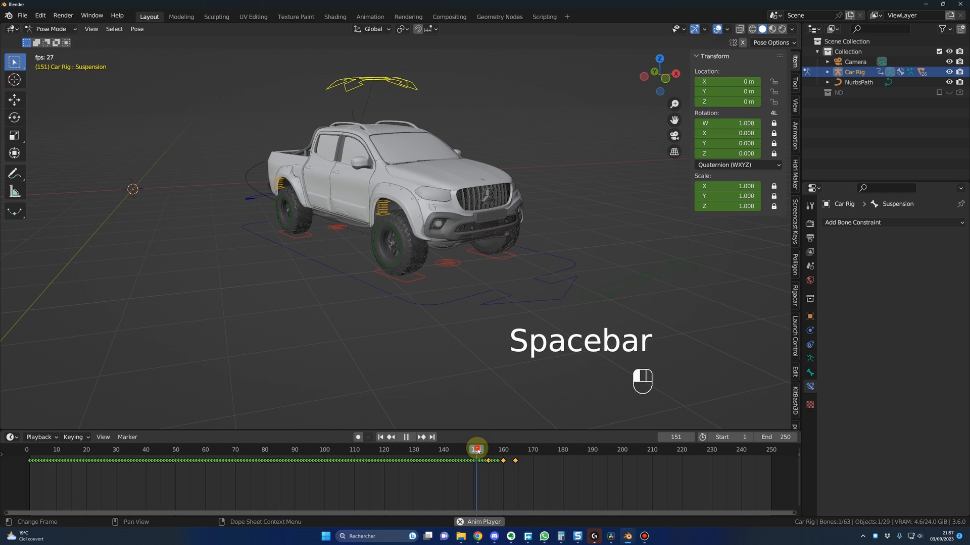
key(space)
key(space)
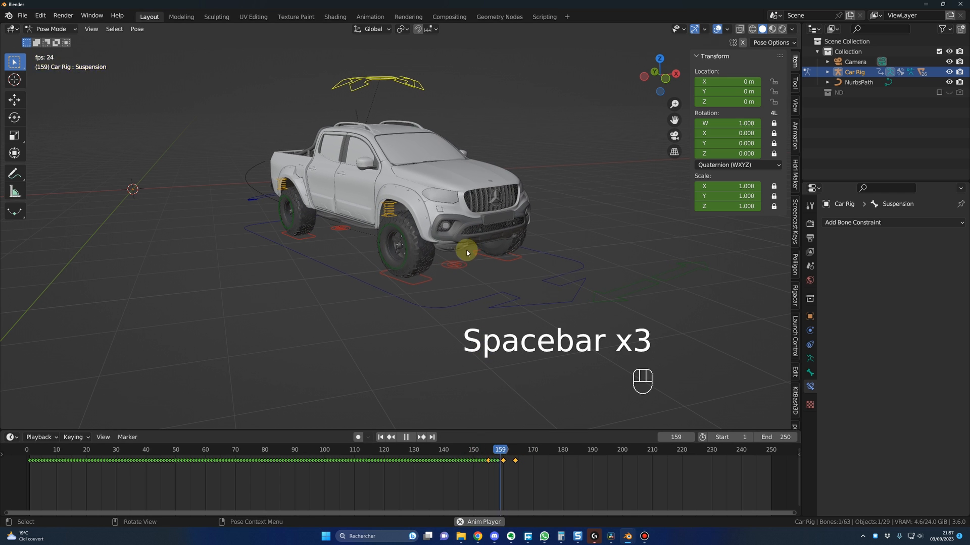
key(space)
key(space)
key(space)
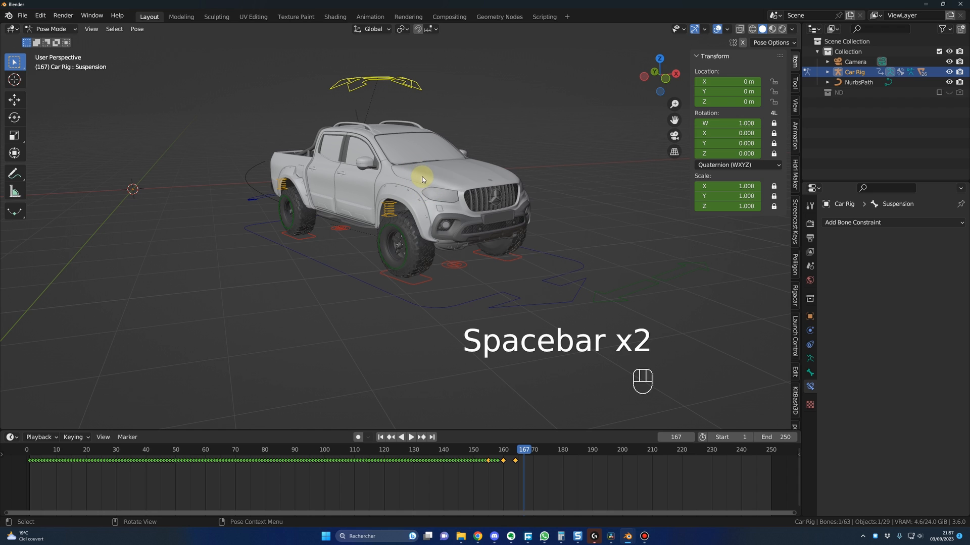
Step: At frame 166, set the Suspension bone's Y location to -0.005 m and keyframe its location
drag(534, 451, 519, 452)
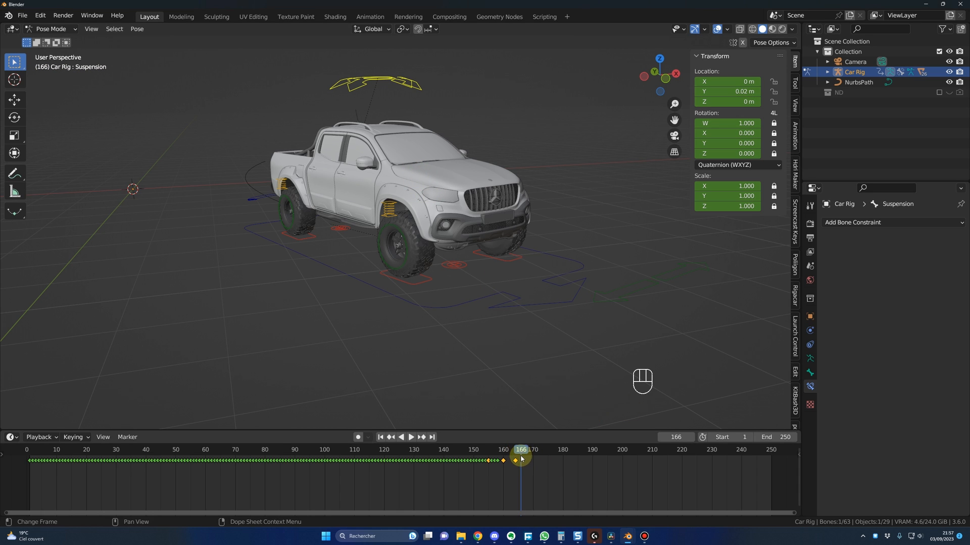
click(736, 91)
text(-0.00)
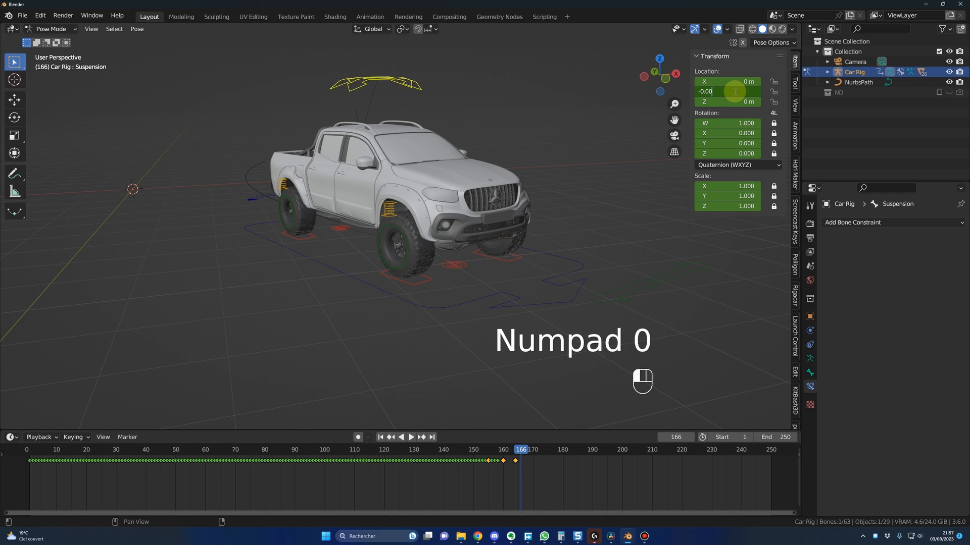
text(5)
key(Return)
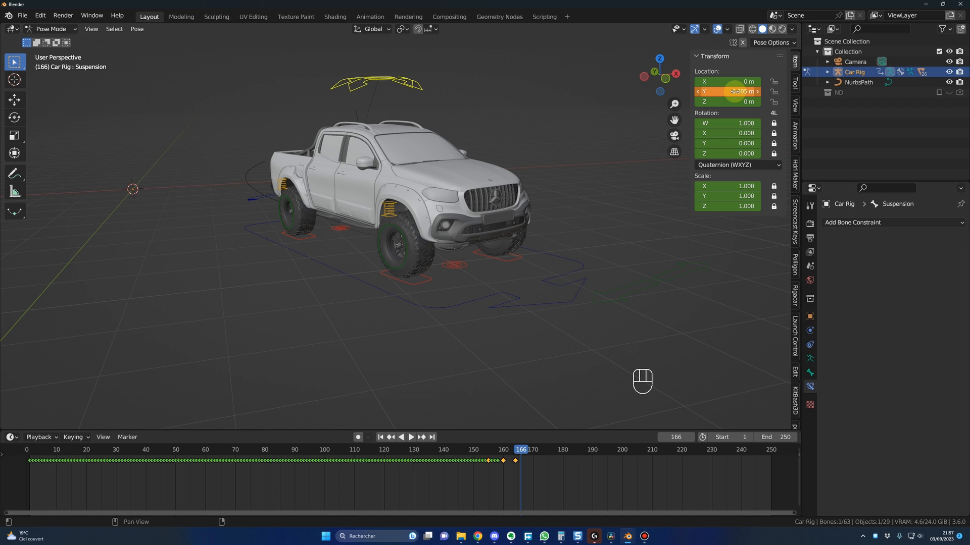
key(i)
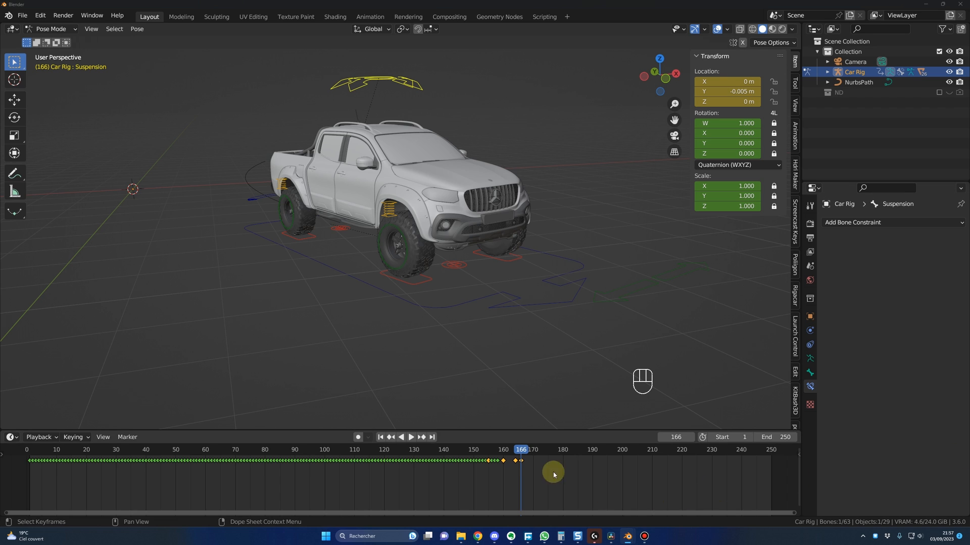
Step: At frame 168, set the Suspension bone's Y location to 0.01 m and keyframe its location
drag(523, 451, 528, 452)
click(726, 93)
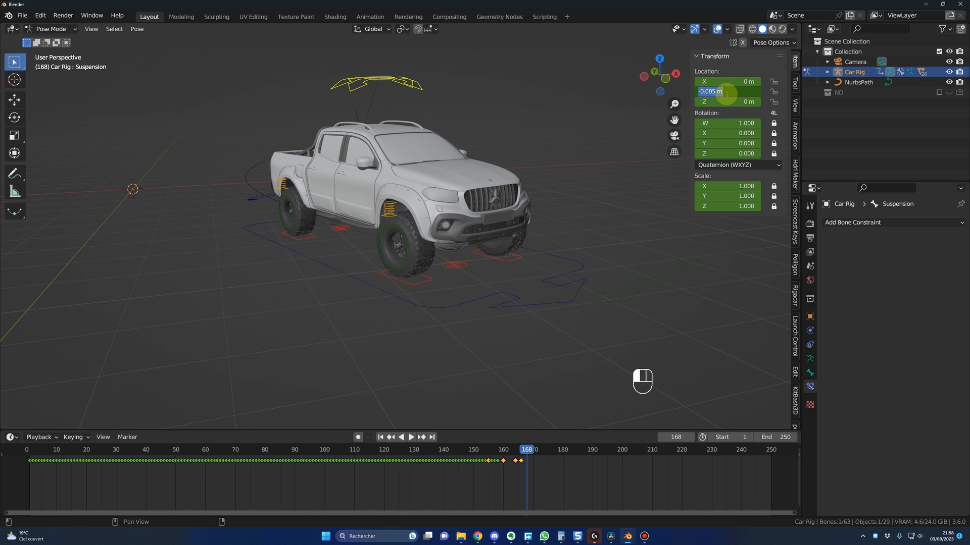
text(0.01)
key(Return)
key(i)
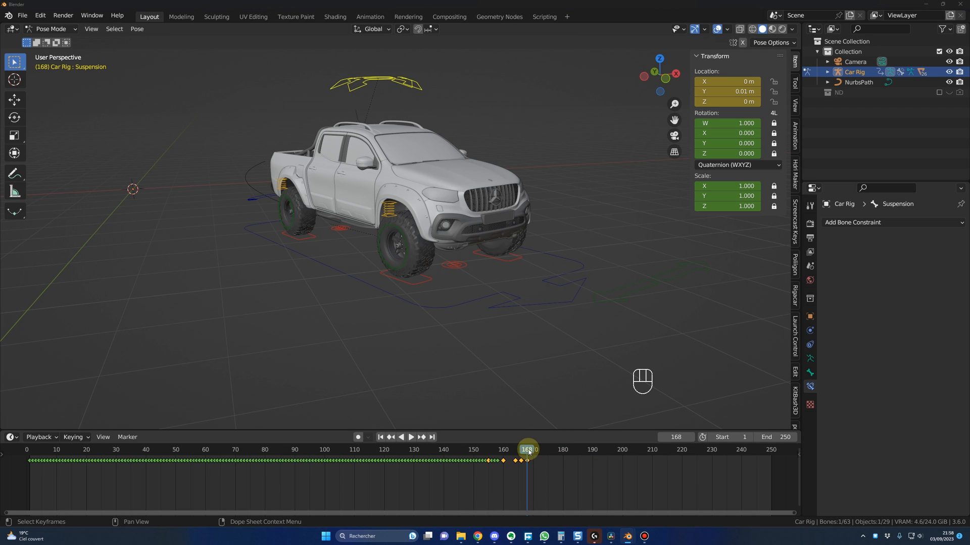
Step: At frame 170, set the Suspension bone's Y location to 0 m and keyframe its location
drag(527, 452, 534, 453)
text(0)
key(Return)
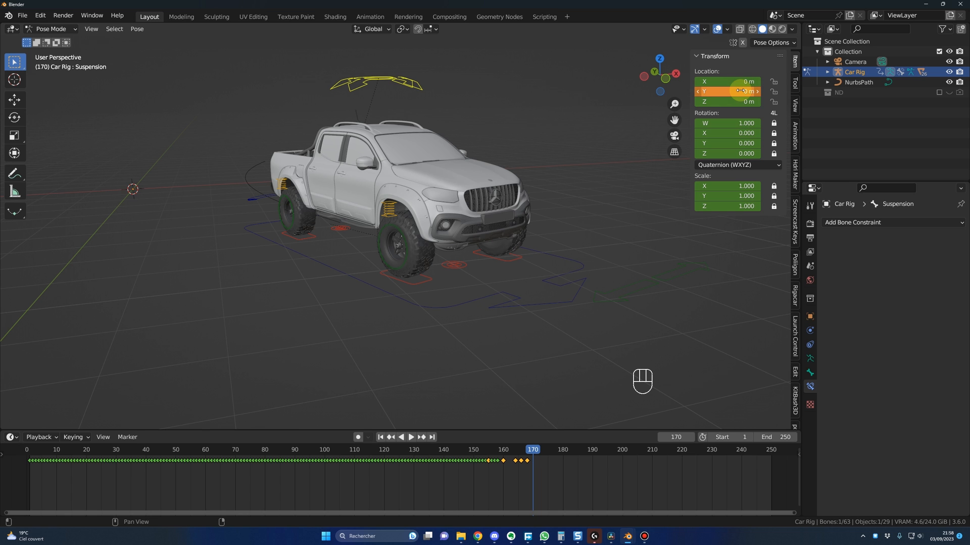
key(i)
Step: Play the animation from about frame 127 to check the suspension bounce as the truck stops
drag(469, 452, 405, 450)
key(space)
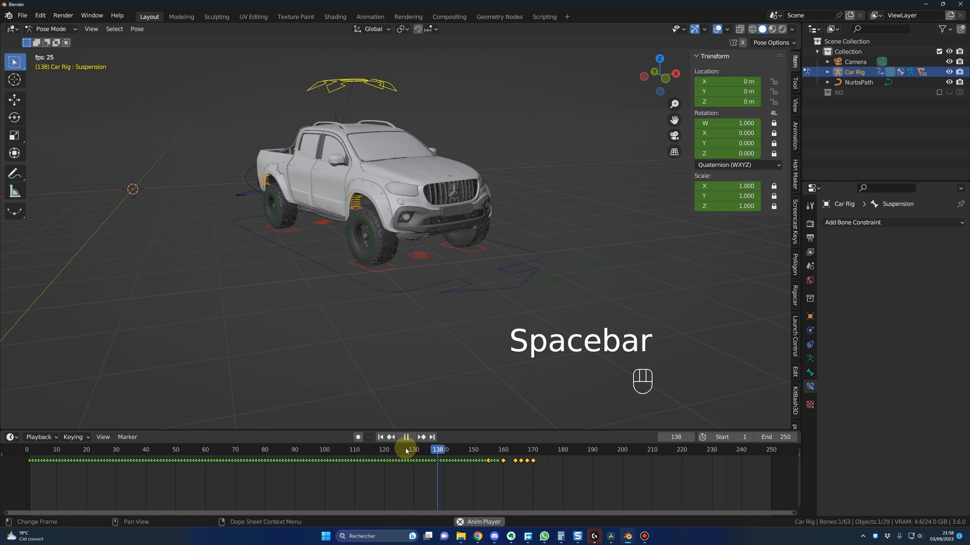
key(space)
key(space)
key(space)
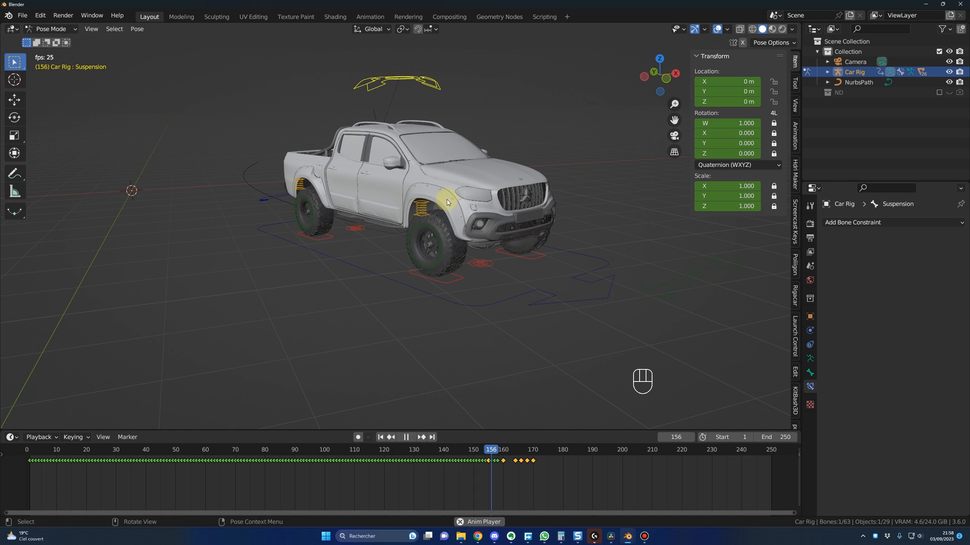
key(space)
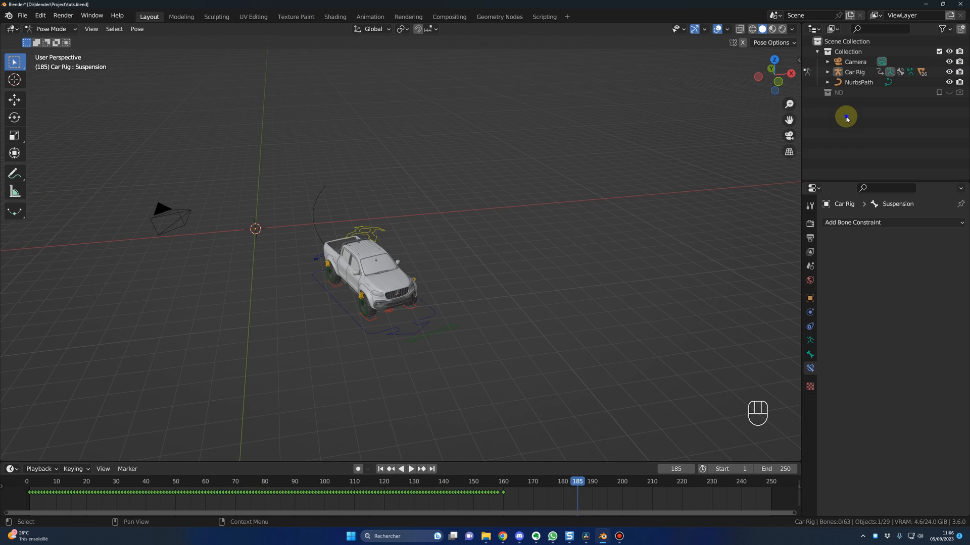
Step: Create a new collection named Studio at the scene's top level and make it the active collection
right_click(843, 119)
click(838, 118)
double_click(850, 103)
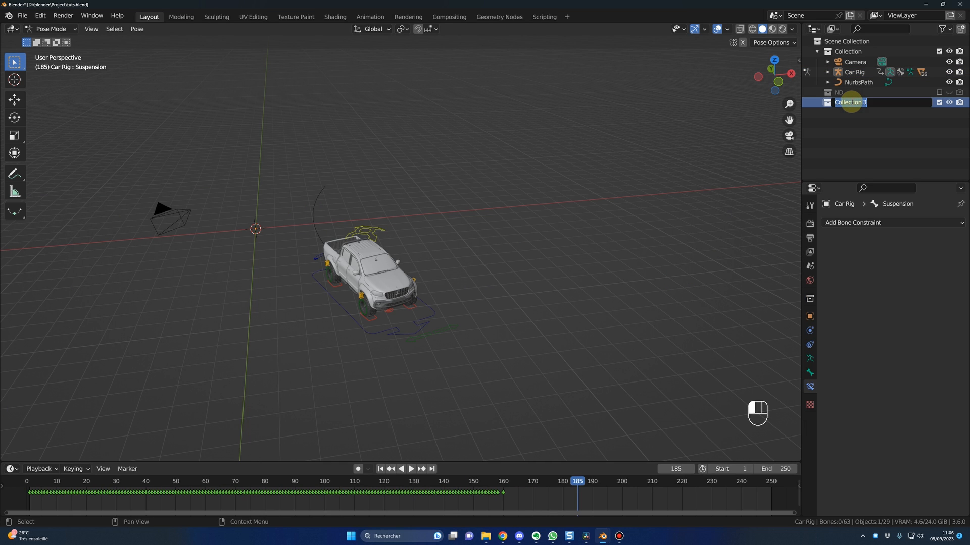
text(Studio)
key(Return)
click(842, 144)
click(843, 105)
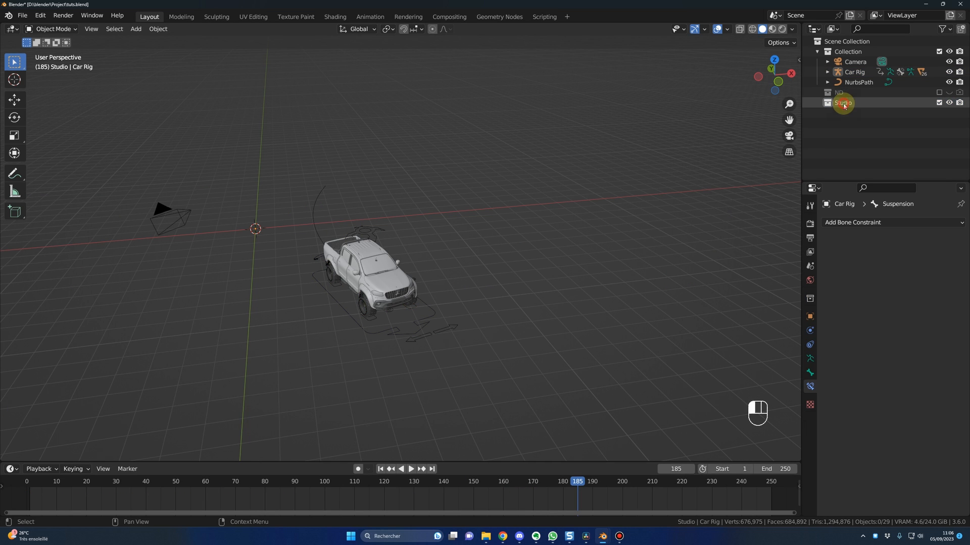
Step: Add a cube at the world origin in the Studio collection
key(shift+a)
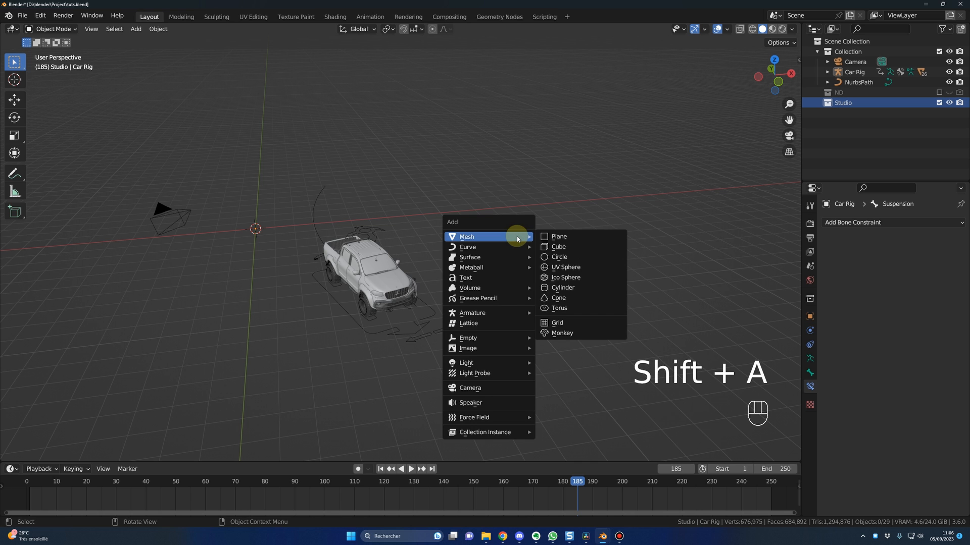
click(558, 247)
middle_drag(558, 246, 253, 256)
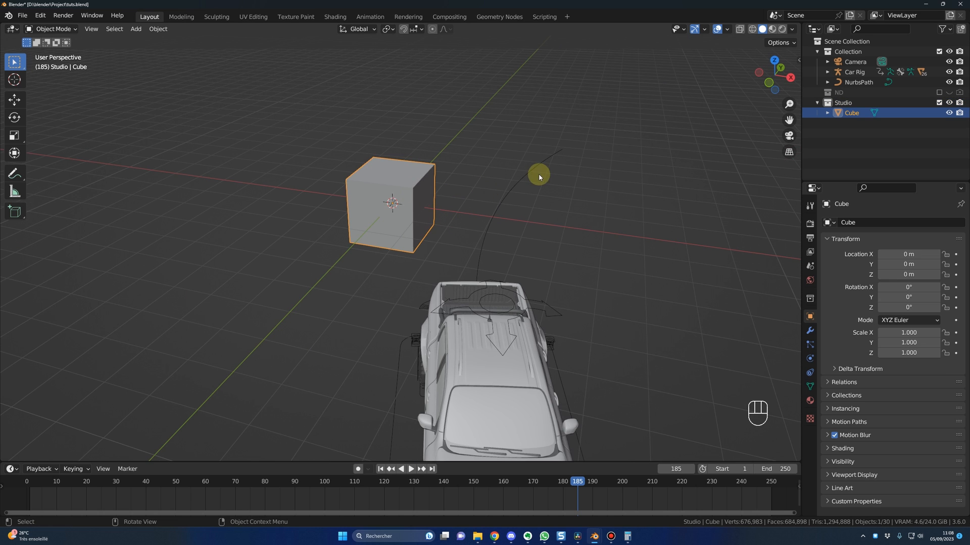
Step: Set the cube's dimensions to 6.4 m in X, 25.8 m in Y and 3 m in Z
key(n)
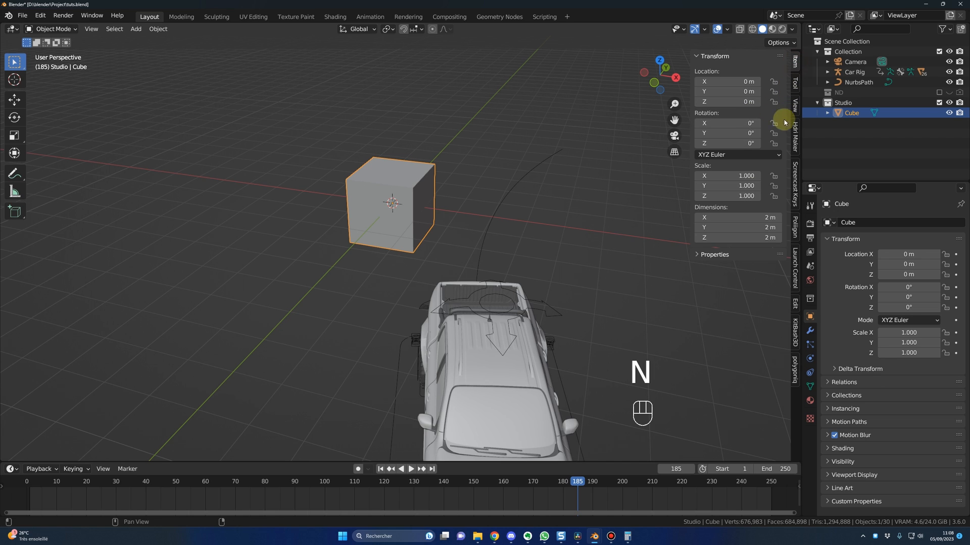
click(731, 217)
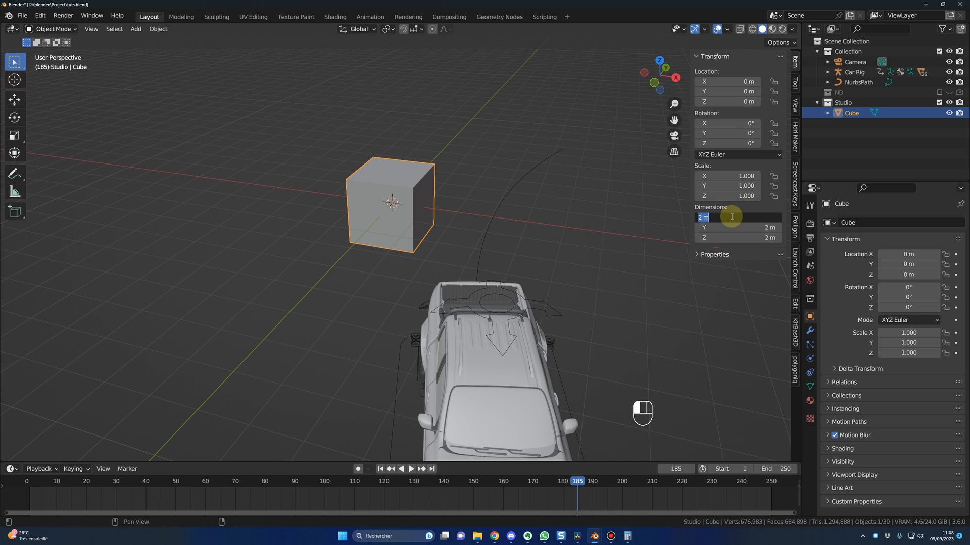
text(6.4)
key(Return)
click(735, 227)
text(25)
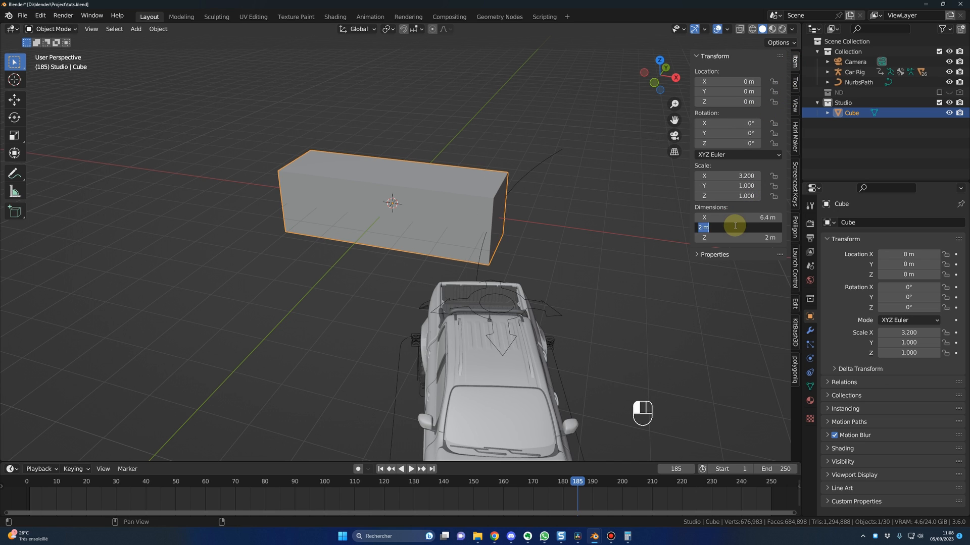
text(.8)
key(Return)
click(745, 238)
text(3)
key(Return)
Step: Set the box's Z location to 1.5 m so that its base rests on the ground
scroll(550, 272, down, 4)
middle_drag(540, 273, 553, 258)
middle_drag(459, 260, 475, 251)
click(731, 101)
text(1.5)
key(Return)
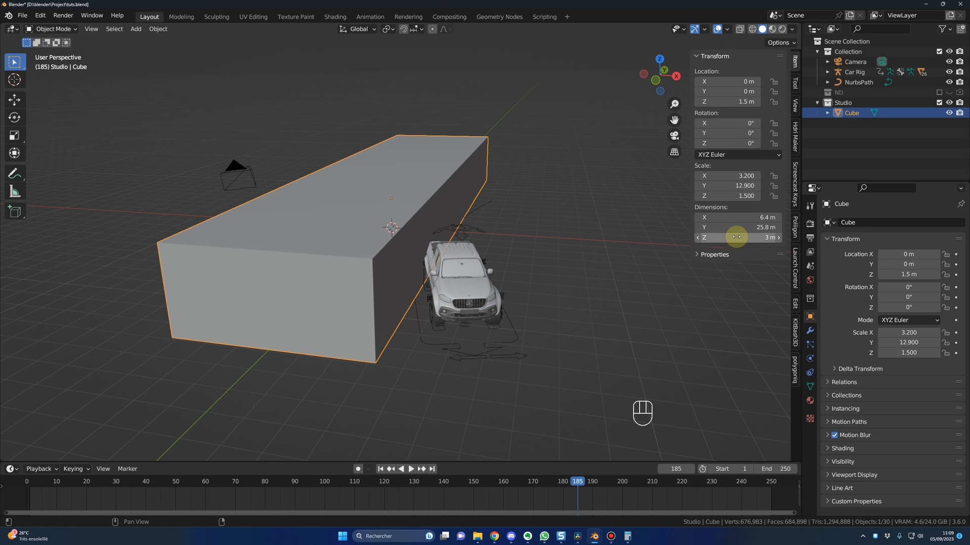
key(KP_1)
scroll(477, 242, down, 2)
shift+middle_drag(477, 242, 522, 255)
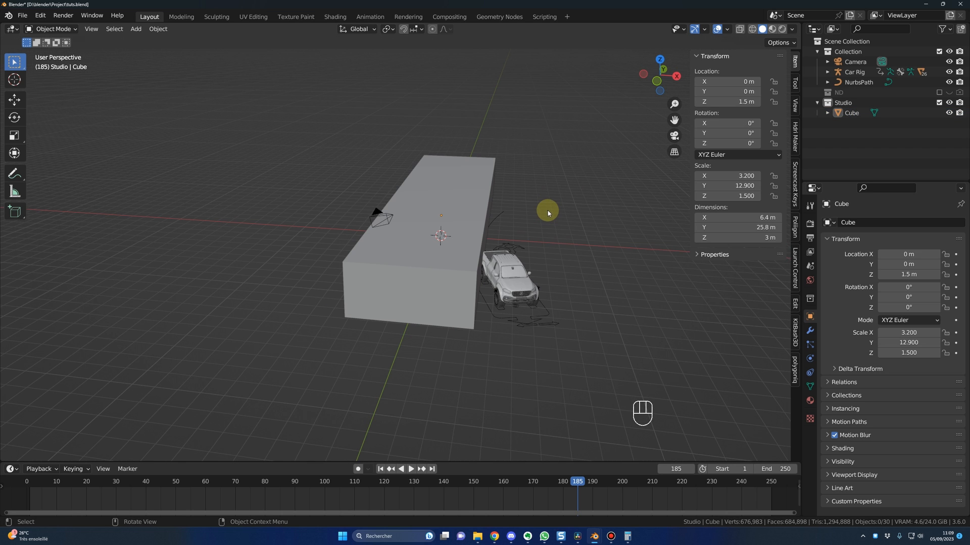
Step: Delete the box's front end face in Edit Mode using face selection
click(445, 194)
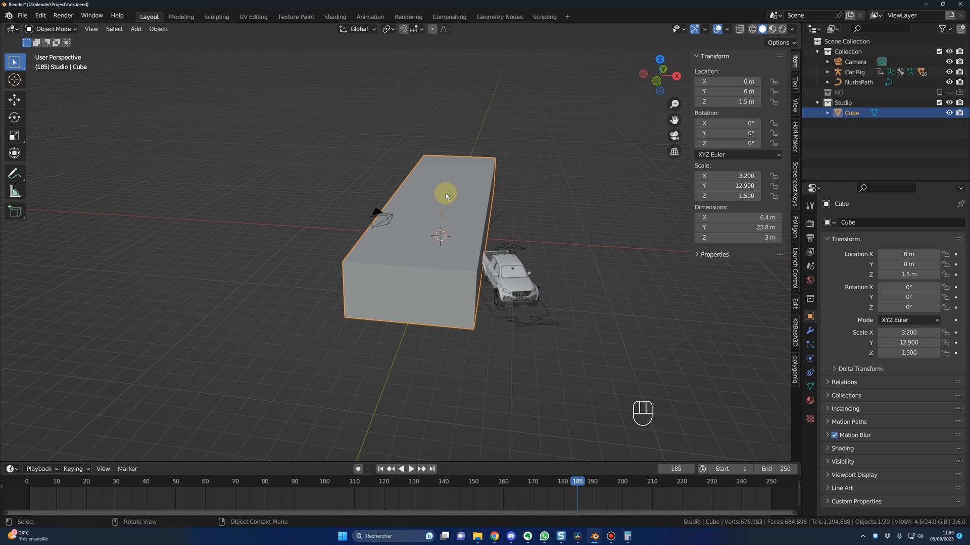
key(Tab)
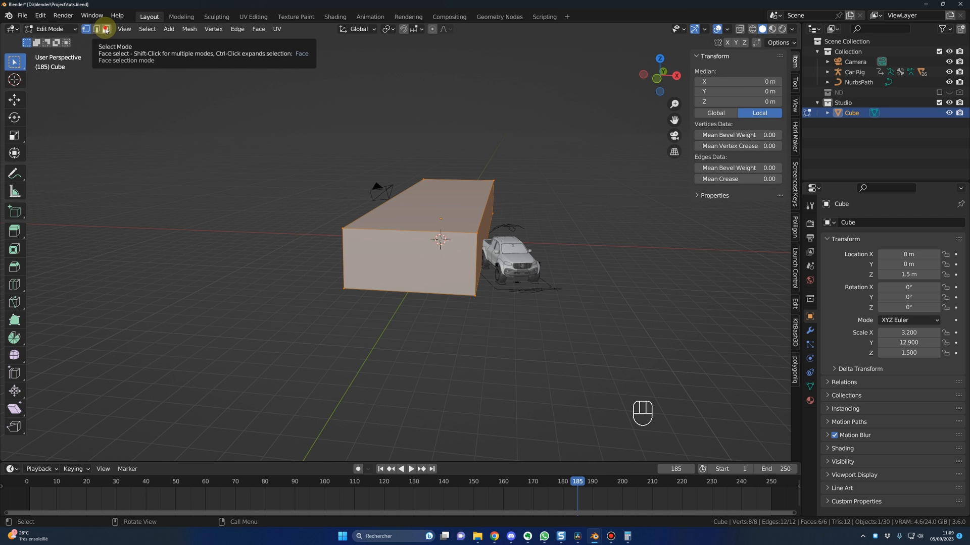
click(106, 30)
click(419, 265)
key(Delete)
click(379, 297)
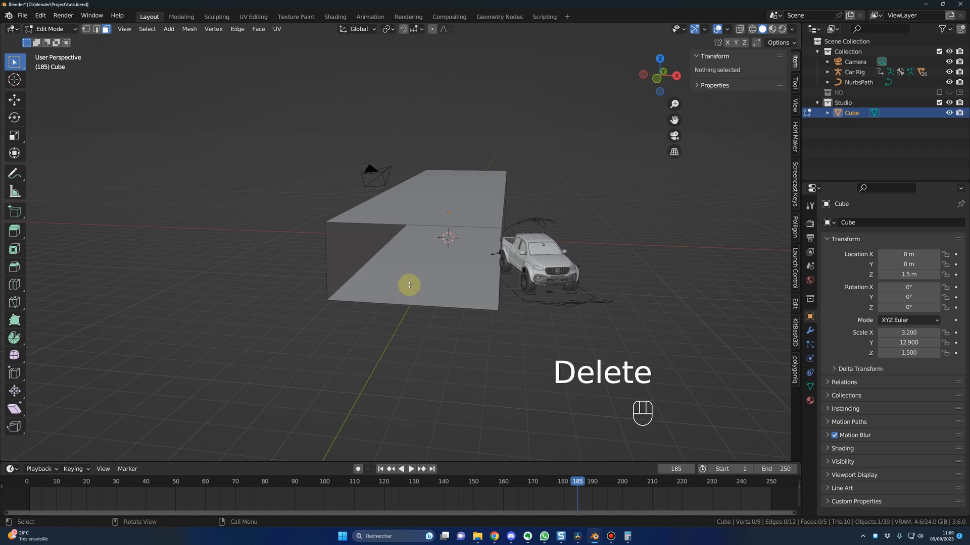
Step: Delete the box's floor face and return to Object Mode
middle_drag(409, 285, 423, 259)
click(423, 259)
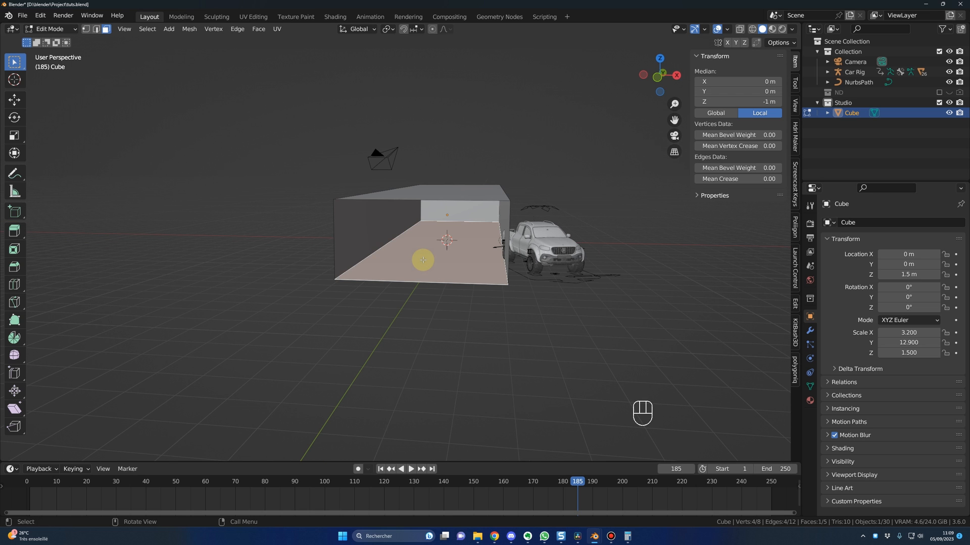
key(Delete)
click(423, 260)
key(Tab)
mouse_move(422, 273)
middle_down()
mouse_move(400, 294)
mouse_move(394, 267)
mouse_move(421, 258)
middle_up()
Step: Rename the Cube object as studio
click(854, 113)
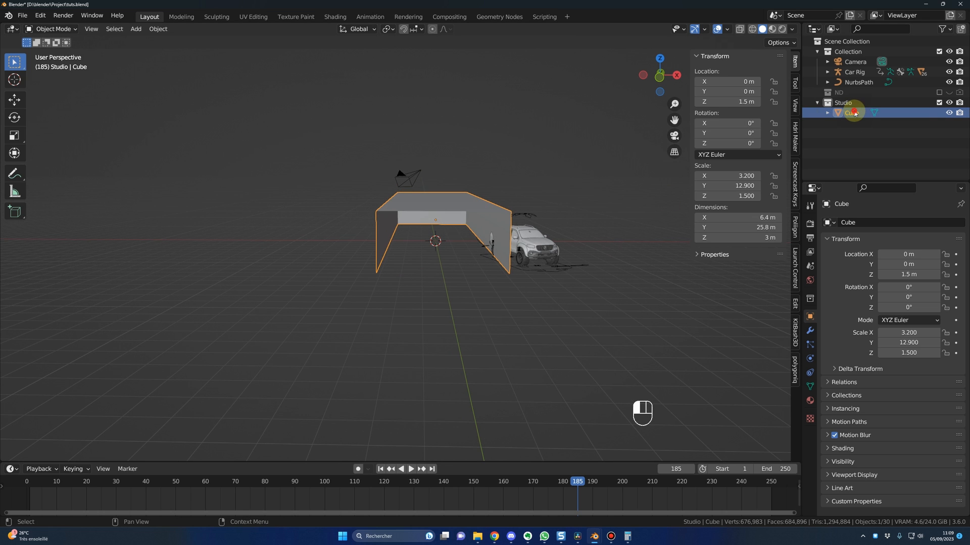
key(F2)
text(studio)
key(Return)
Step: Add a plane at the world origin in the Studio collection
middle_drag(397, 299, 414, 314)
key(shift+a)
mouse_move(427, 328)
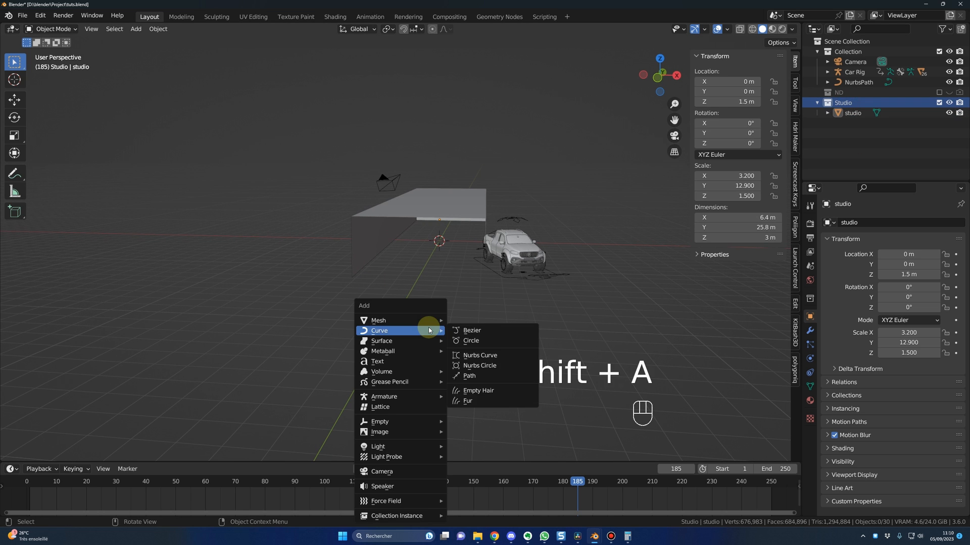
click(463, 317)
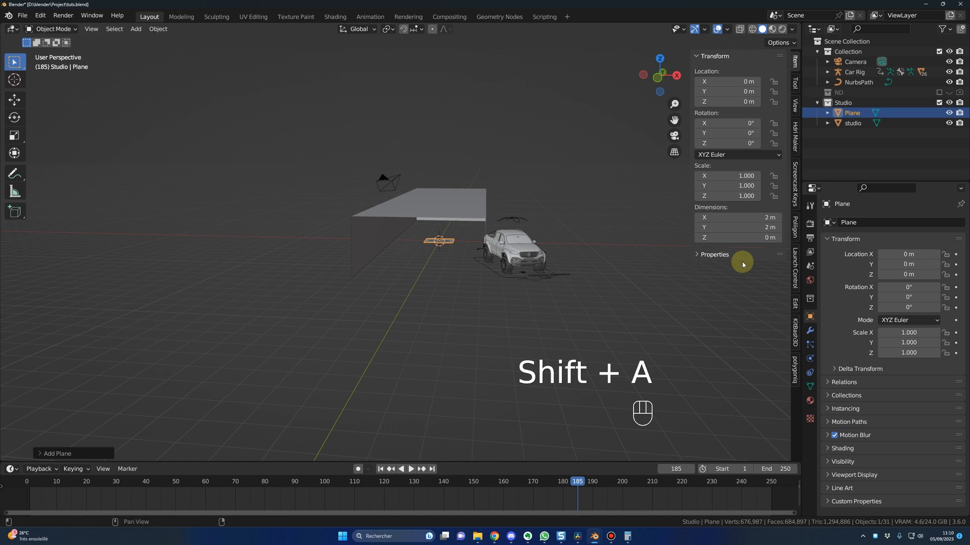
Step: Set the plane's dimensions to 21 m in X and 29 m in Y to form the studio floor
click(748, 218)
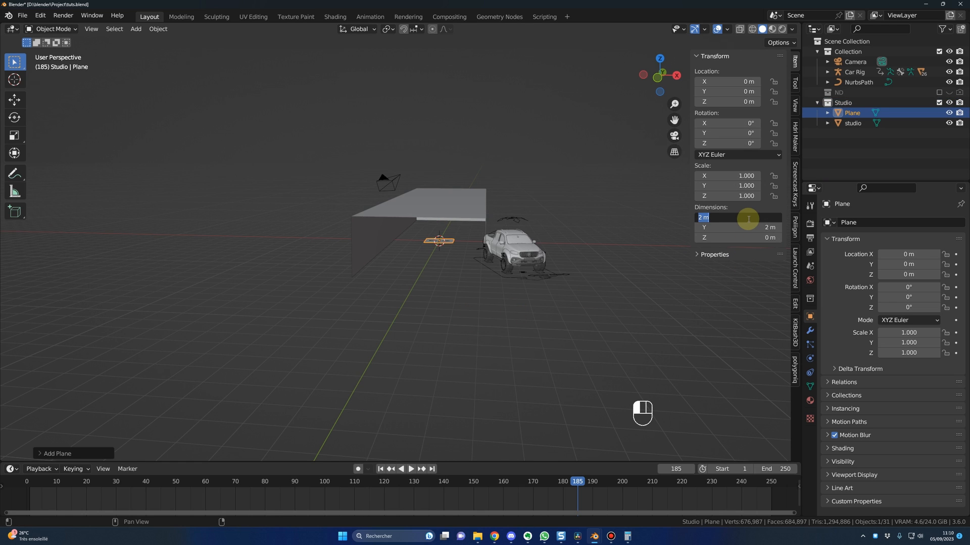
text(241)
key(BackSpace)
key(BackSpace)
text(1)
key(Tab)
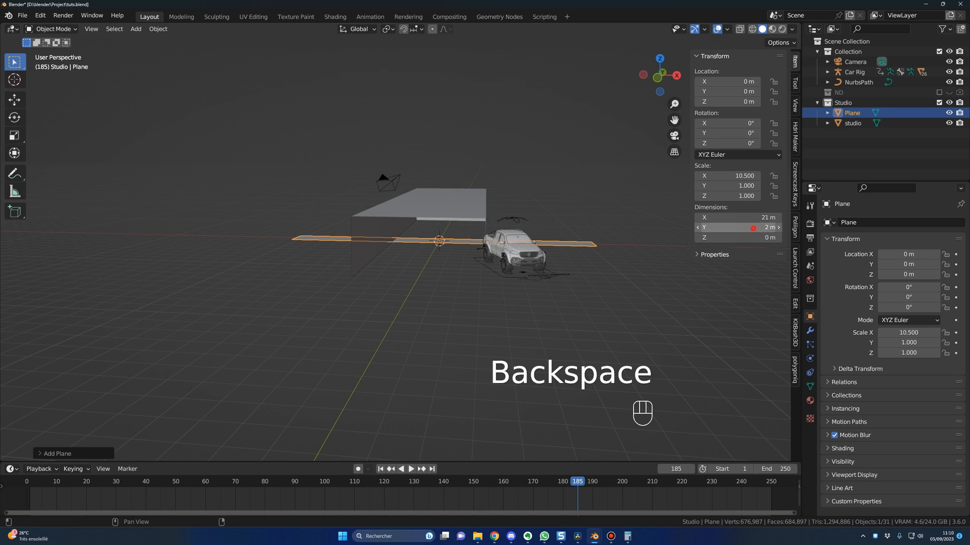
text(29)
key(Return)
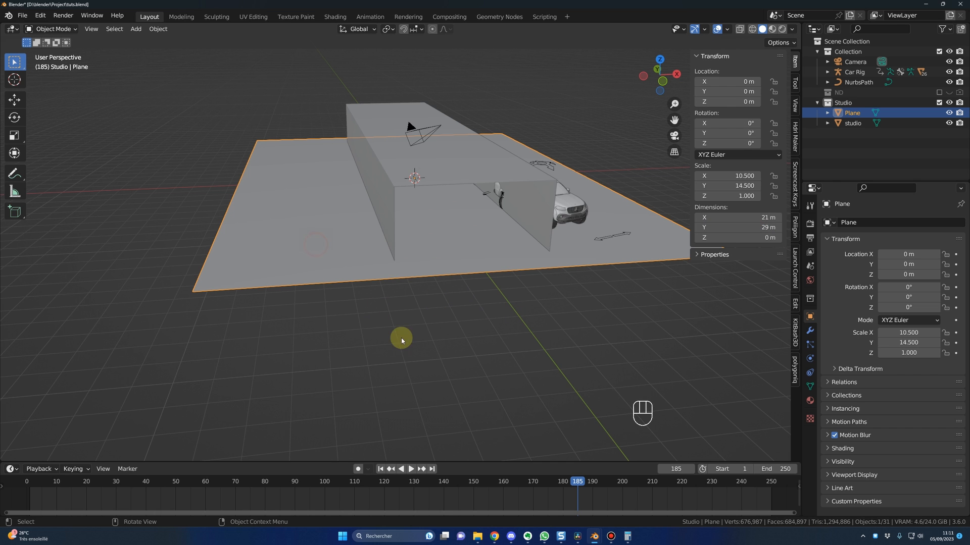
Step: Move NurbsPath in the XY plane so the truck stands inside the studio box, and play the animation
click(332, 263)
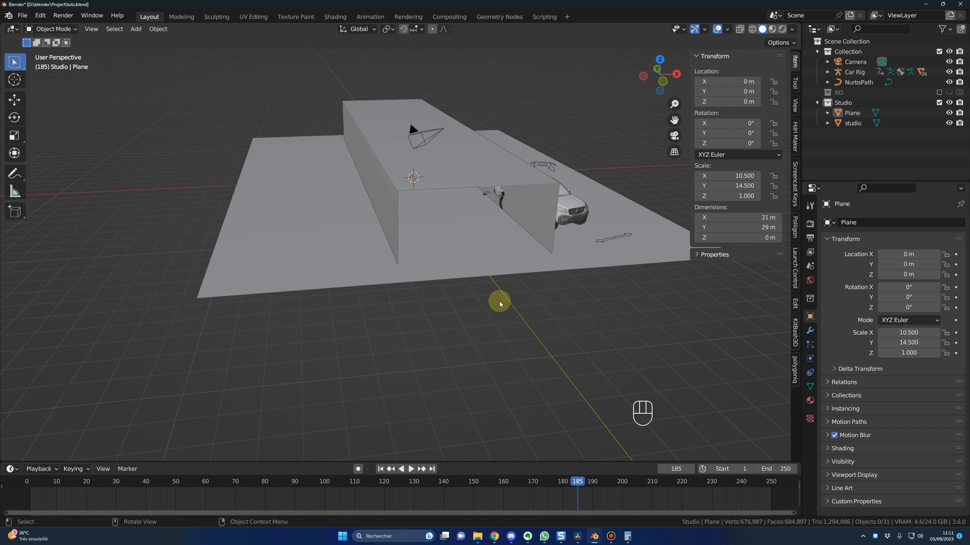
middle_drag(500, 303, 461, 279)
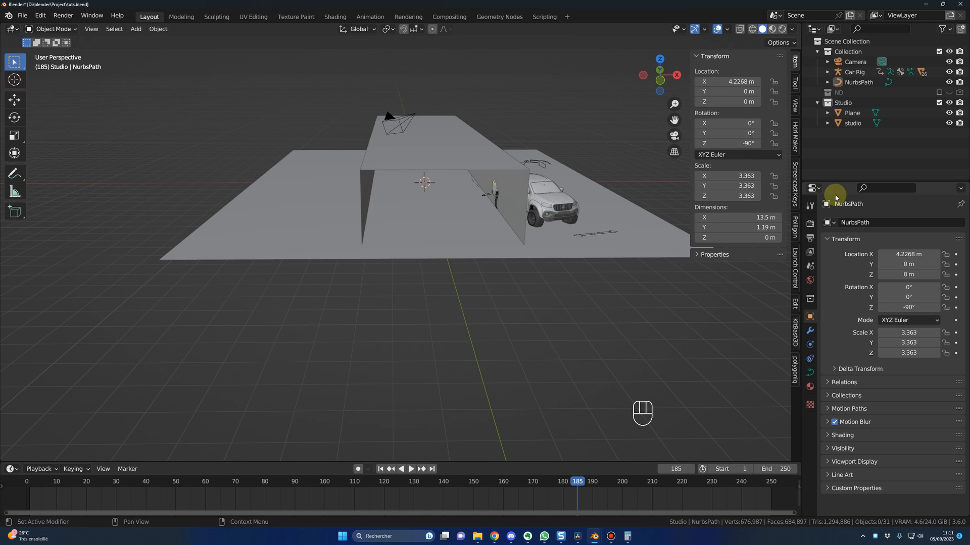
click(854, 83)
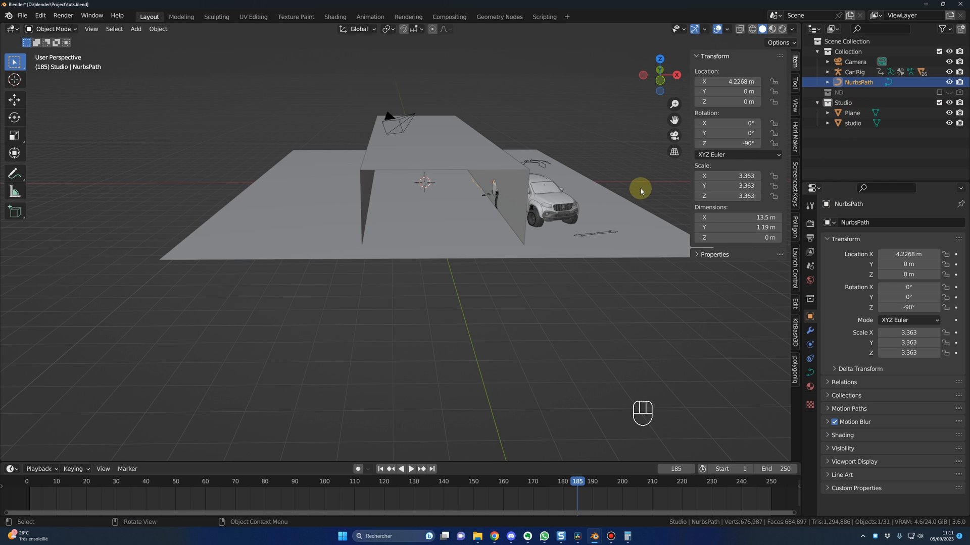
middle_drag(642, 183, 642, 197)
key(g)
key(shift+z)
click(560, 194)
middle_drag(542, 262, 540, 254)
key(space)
key(space)
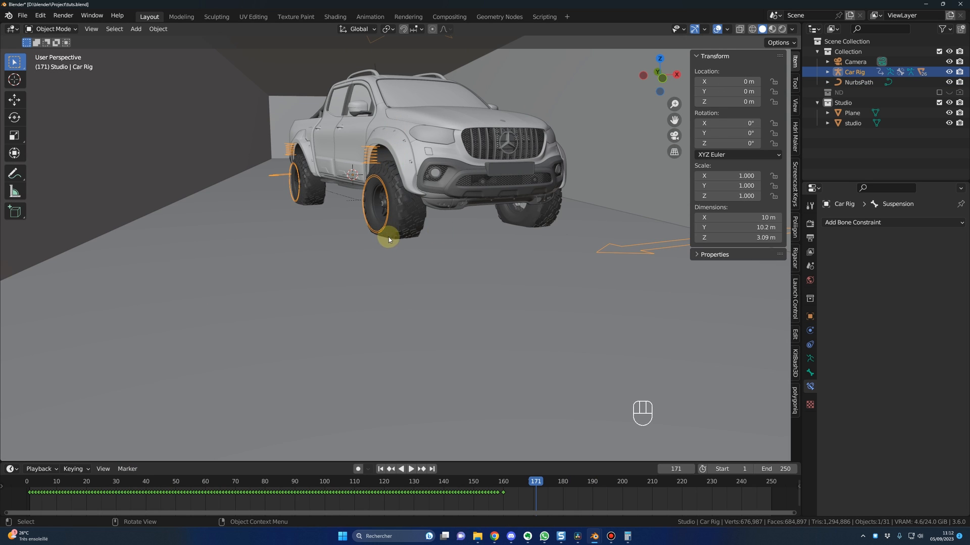
Step: Raise the Car Rig along Z by about 0.024 m so the tyres rest on the floor plane
click(857, 146)
click(853, 73)
key(g)
key(z)
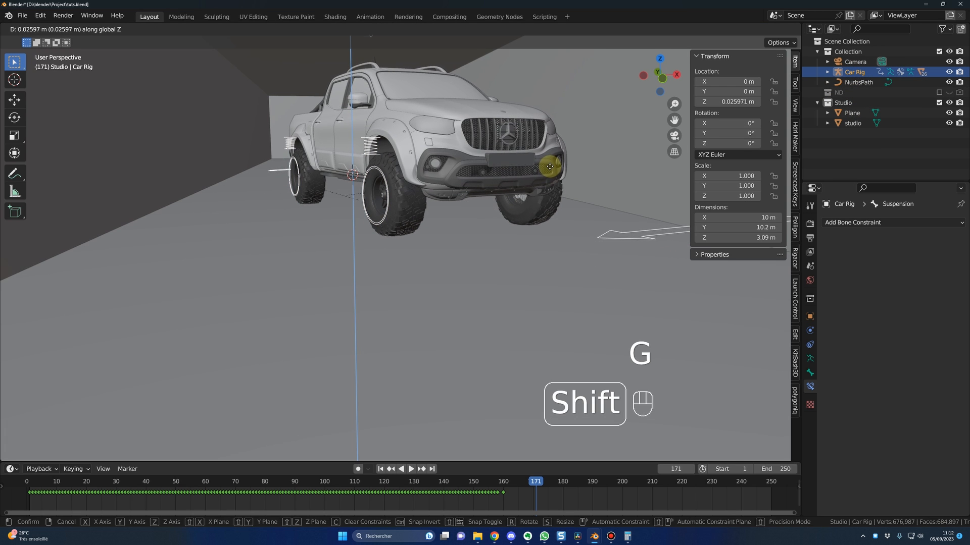
click(550, 168)
middle_drag(461, 297, 424, 181)
key(g)
middle_click(422, 178)
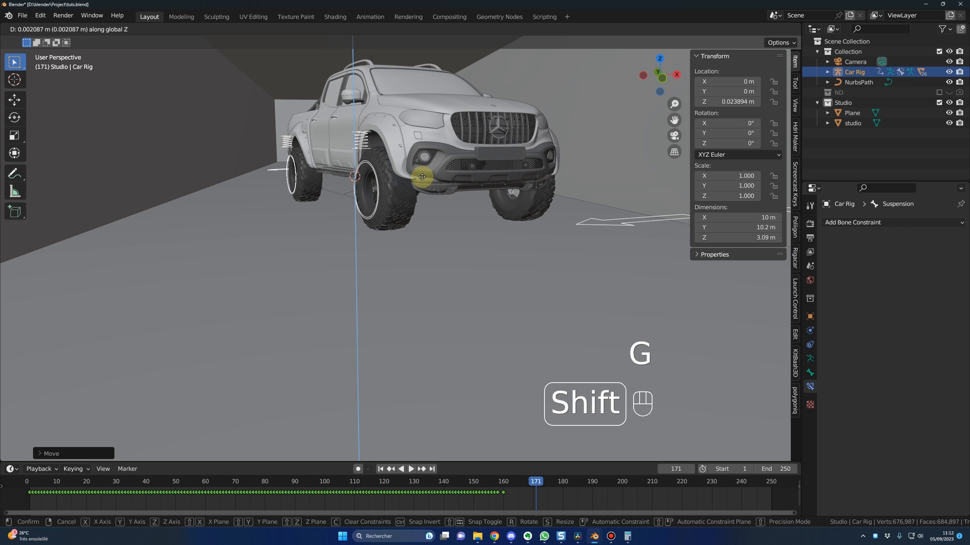
click(420, 170)
middle_drag(419, 170, 433, 316)
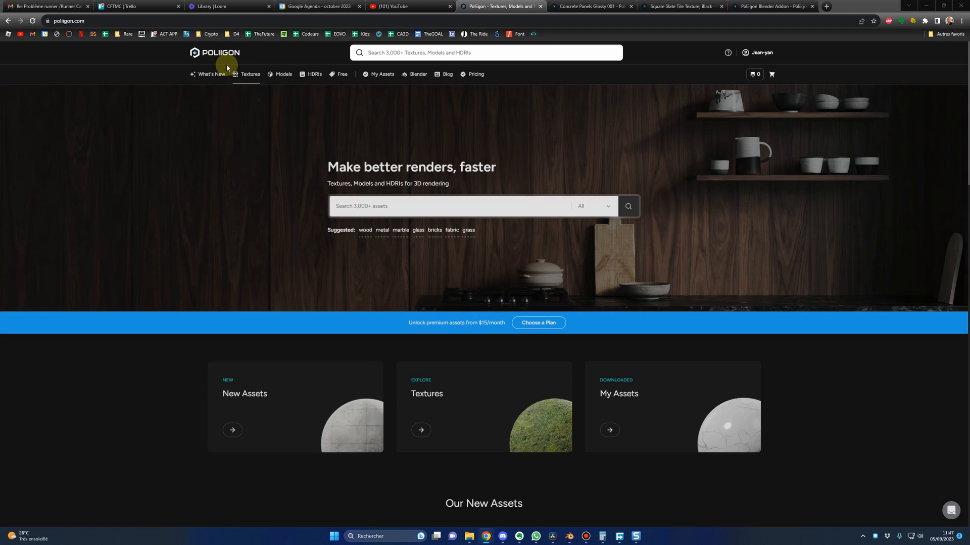
Step: Switch to the browser and examine Poliigon's free assets, the Concrete Panels Glossy 001 and black Square Slate Tile texture pages, and the Blender addon page
mouse_move(246, 73)
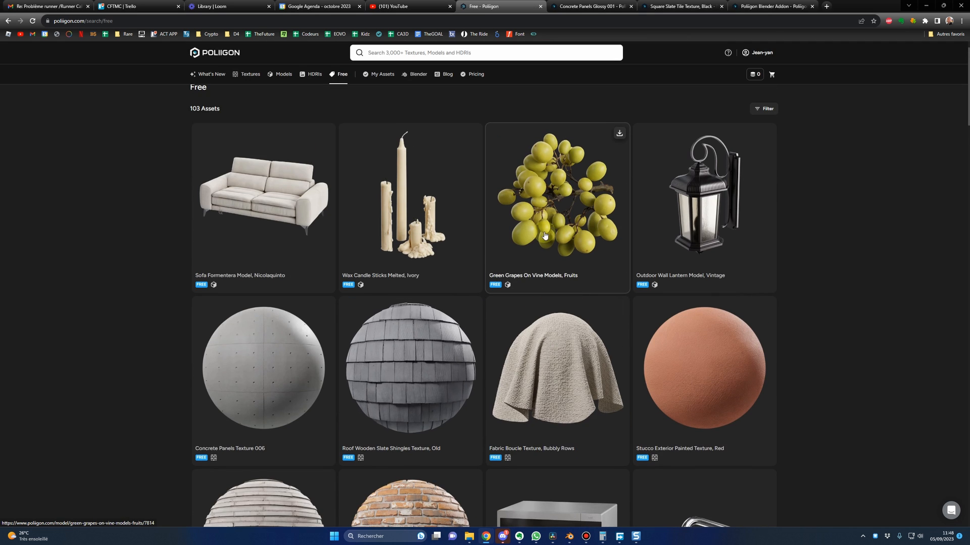
scroll(244, 238, down, 3)
scroll(241, 247, down, 3)
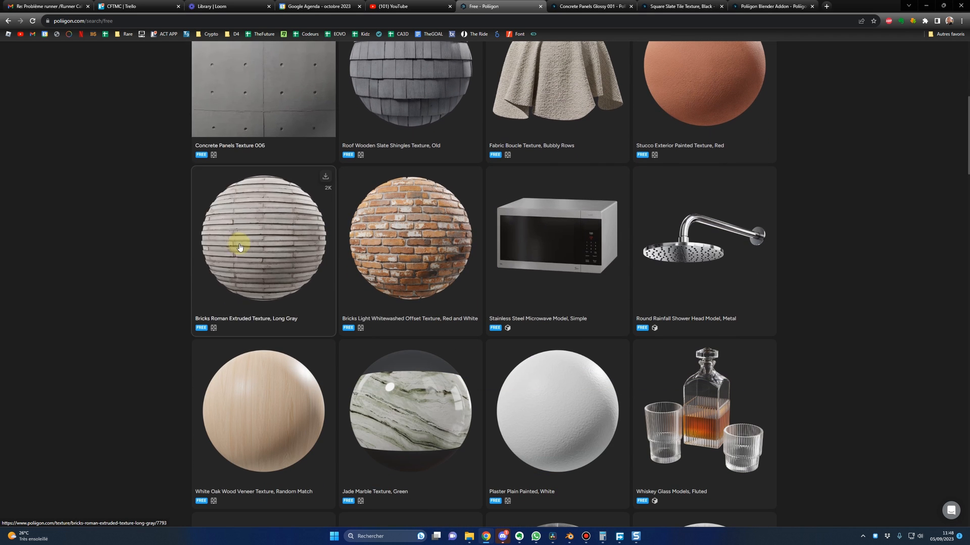
key(ctrl+Tab)
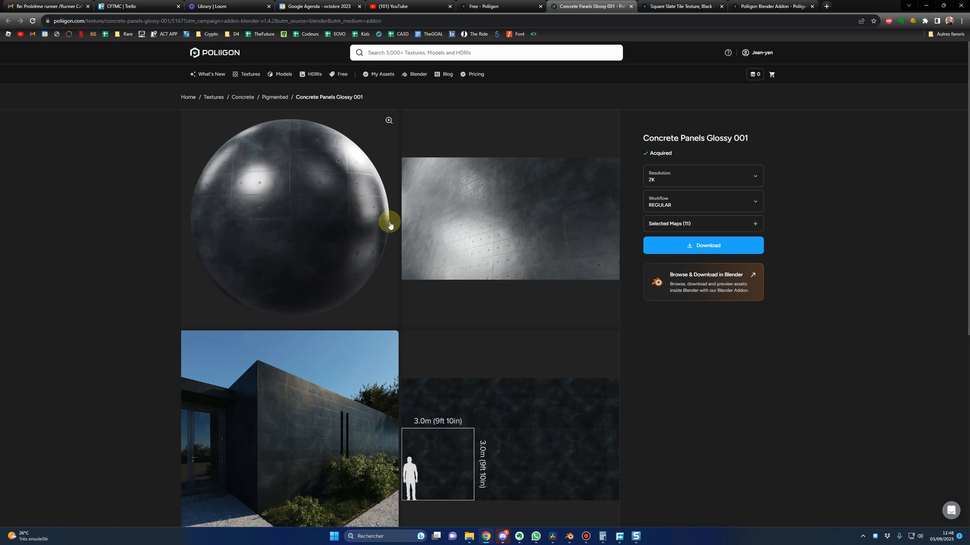
key(ctrl+Tab)
scroll(320, 298, down, 2)
scroll(396, 286, up, 2)
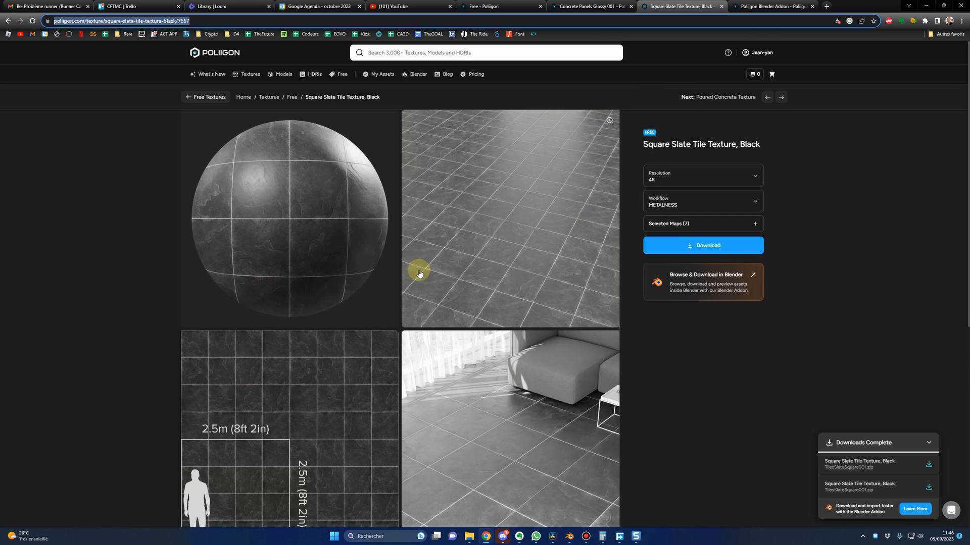
key(ctrl+Tab)
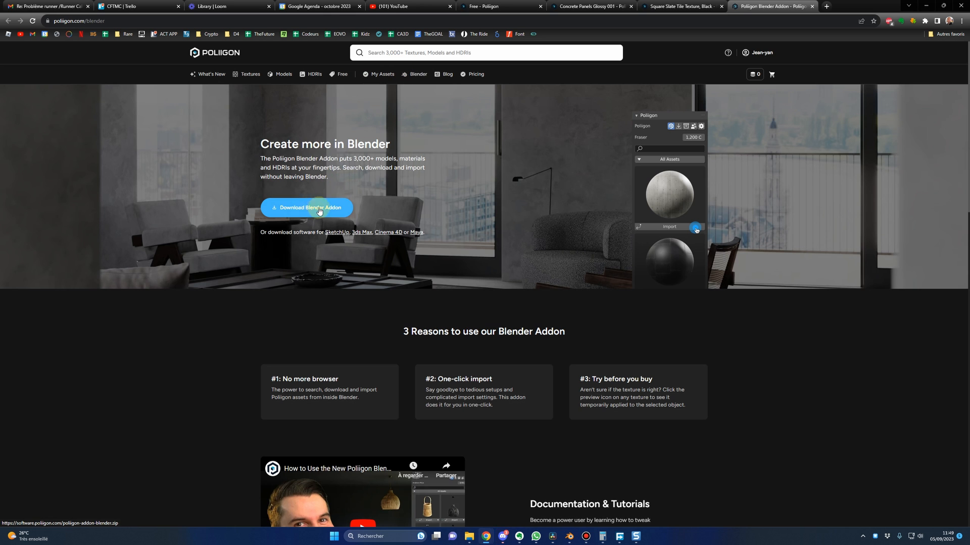
Step: Switch back to Blender and locate poliigon-addon-blender.zip in Downloads through the add-on installer, without installing it
key(alt+Tab)
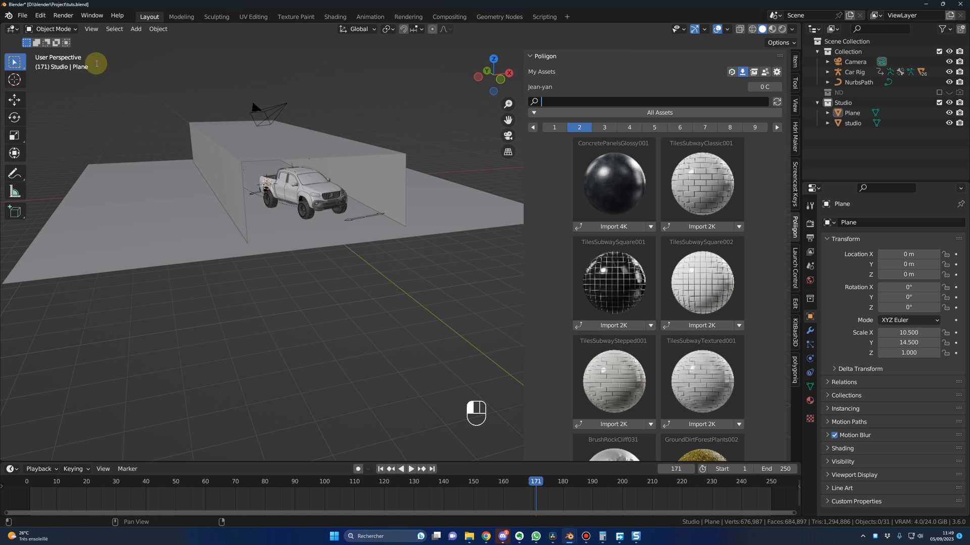
click(40, 16)
click(66, 161)
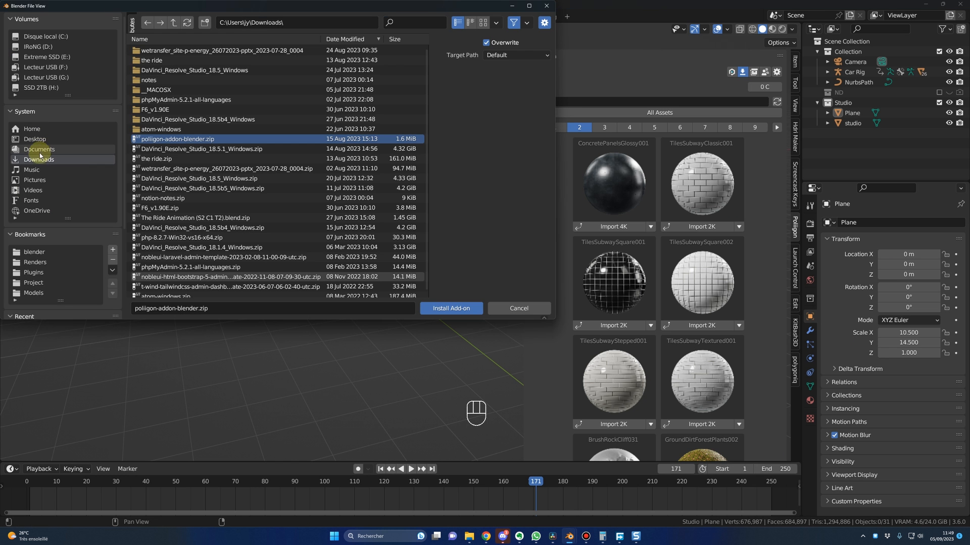
click(48, 117)
click(268, 34)
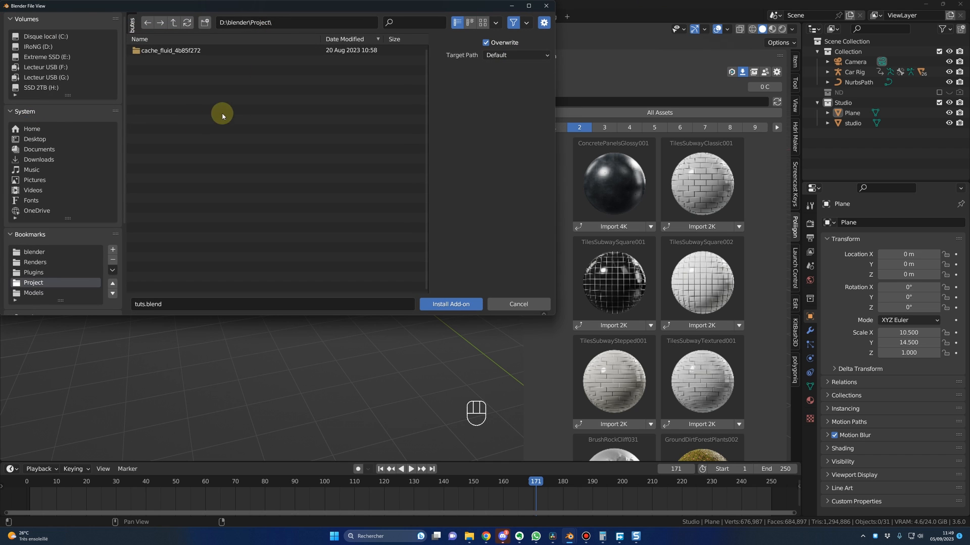
click(41, 160)
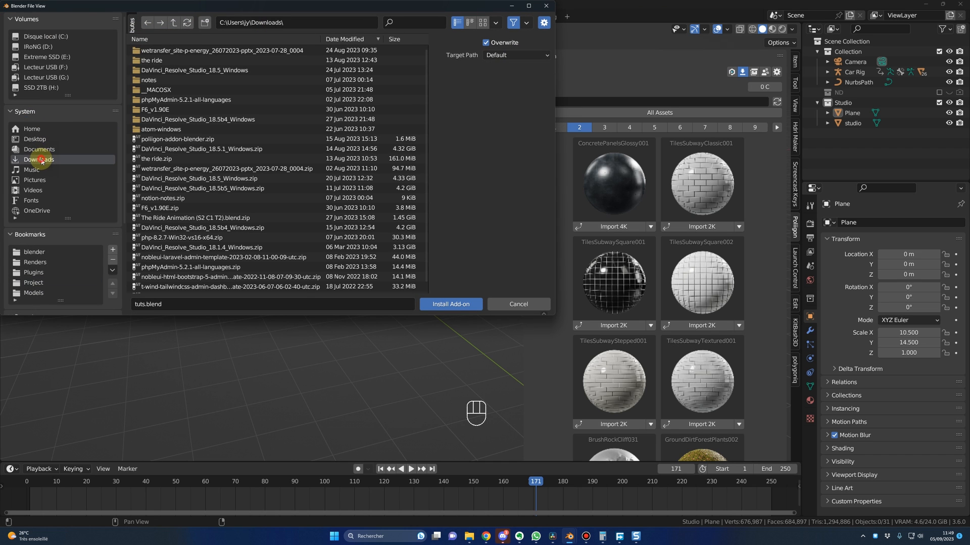
click(172, 141)
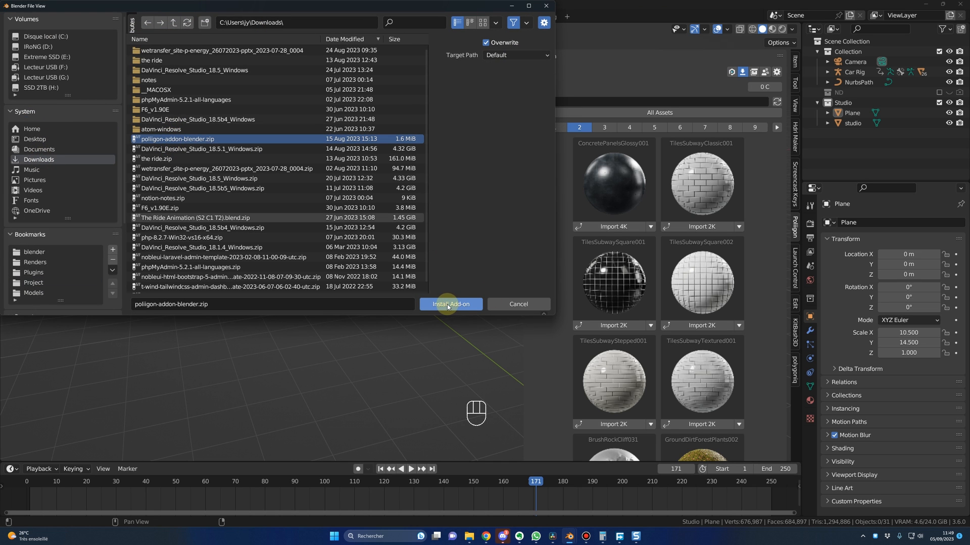
click(532, 305)
Step: Filter Poliigon's online textures to the Free category and view the texture size options of TilesSlateSquare001
key(n)
key(n)
key(n)
key(n)
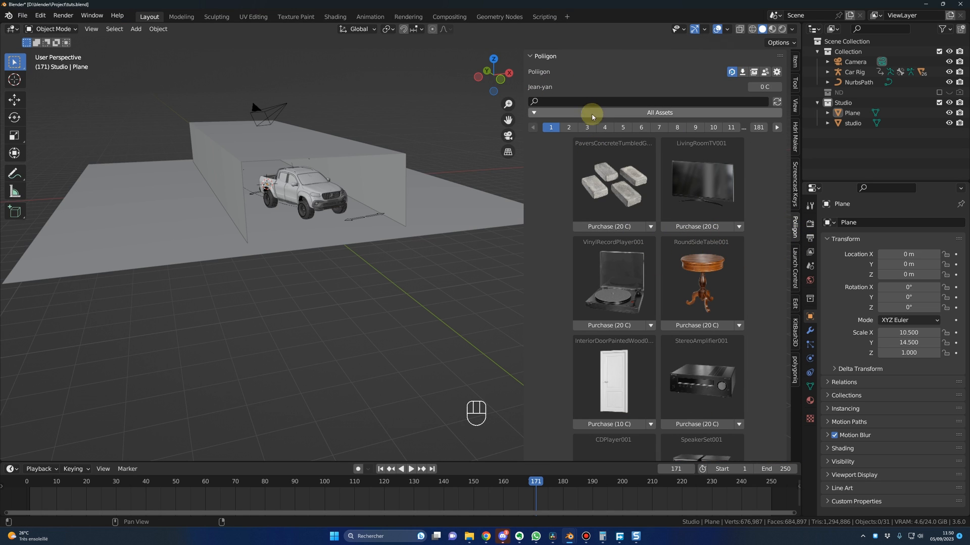
click(585, 112)
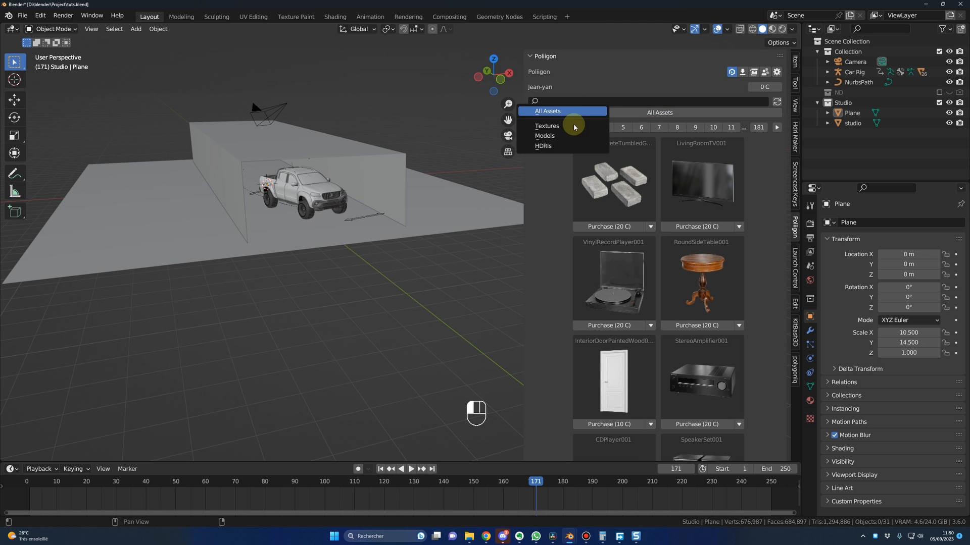
click(547, 126)
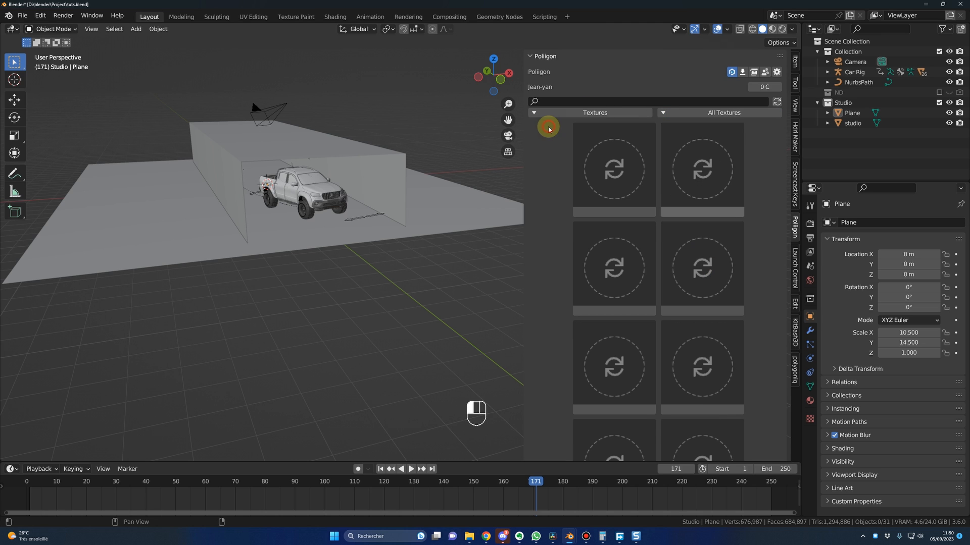
click(719, 112)
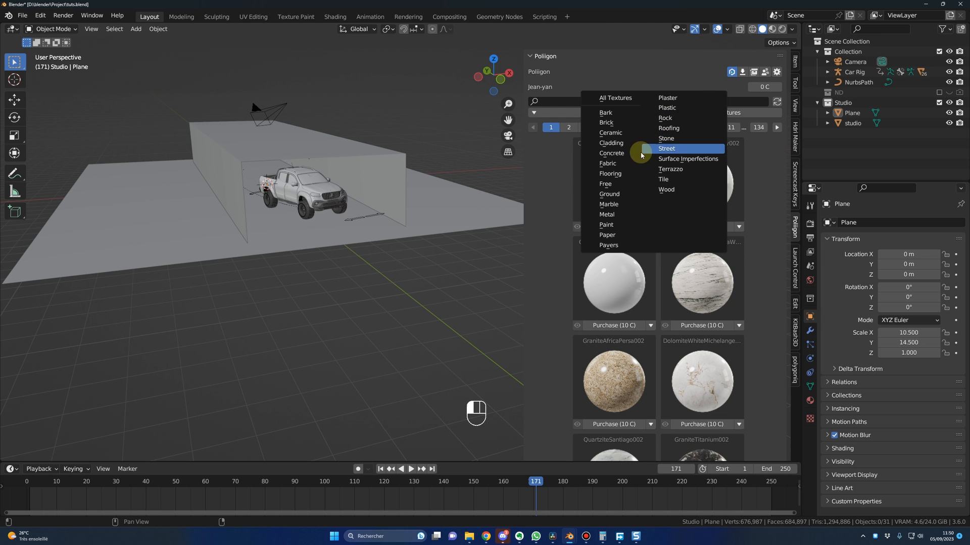
click(610, 185)
click(624, 299)
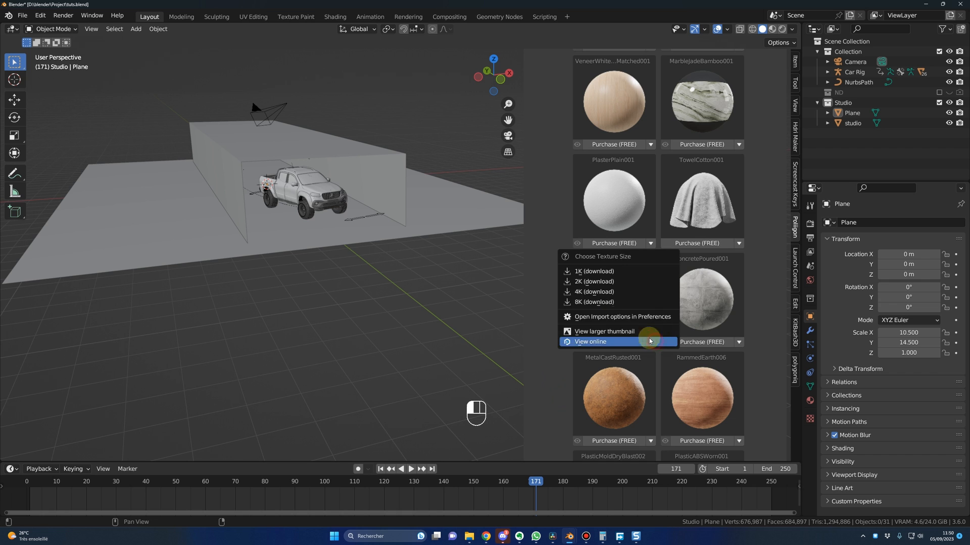
click(598, 292)
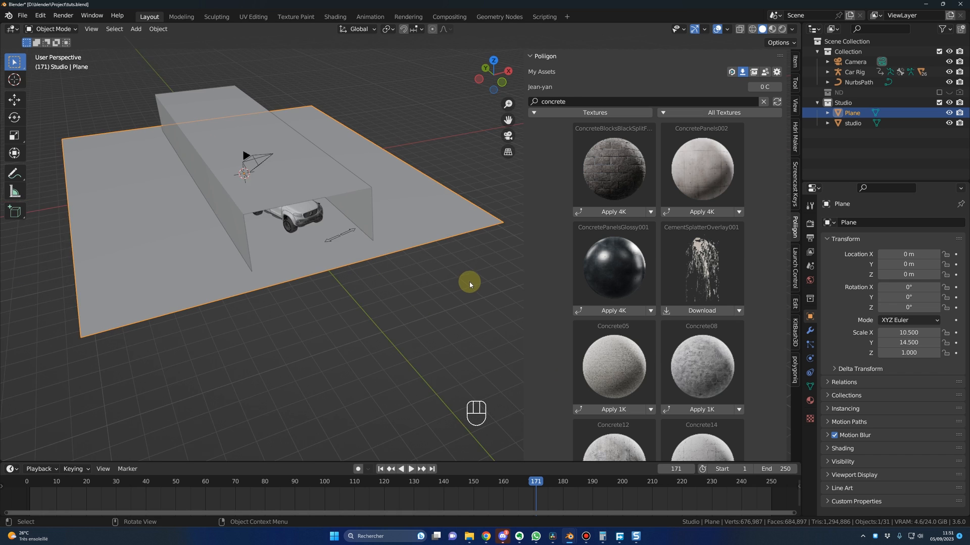
Step: Apply the Poliigon ConcretePanelsGlossy001 material at 4K to the studio's floor plane
shift+middle_drag(469, 279, 604, 274)
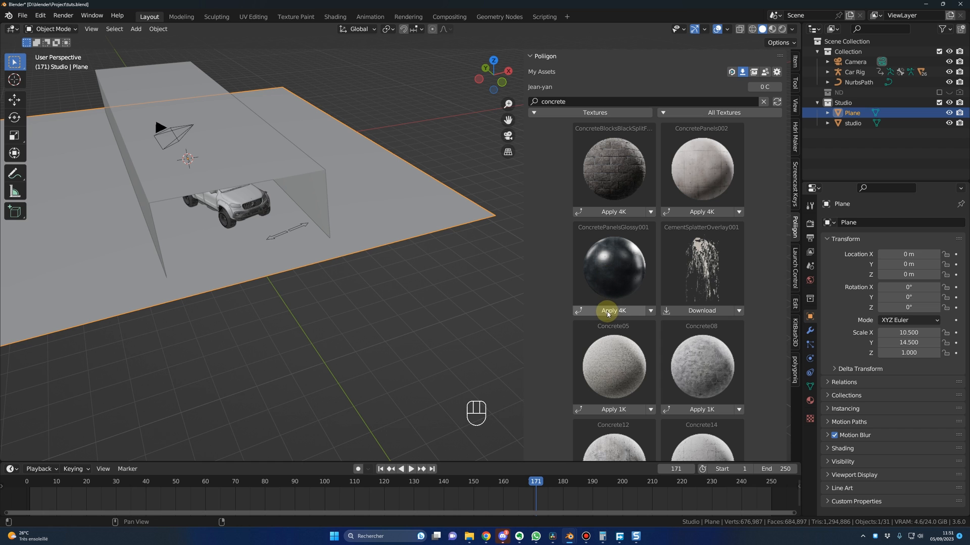
click(619, 314)
scroll(433, 277, down, 1)
mouse_move(433, 277)
middle_down()
mouse_move(429, 286)
mouse_move(435, 277)
middle_up()
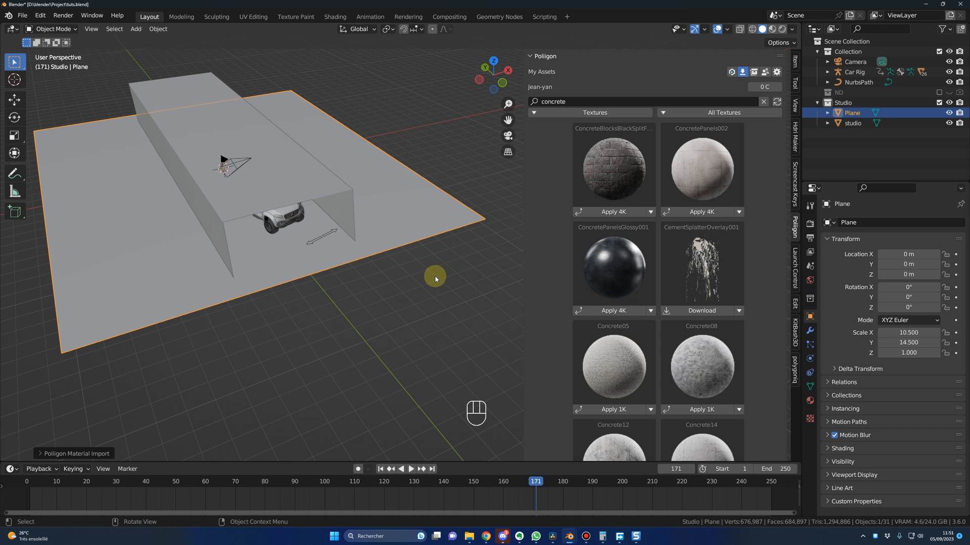
Step: Display the scene in Material Preview shading and inspect the concrete texture on the floor
key(z)
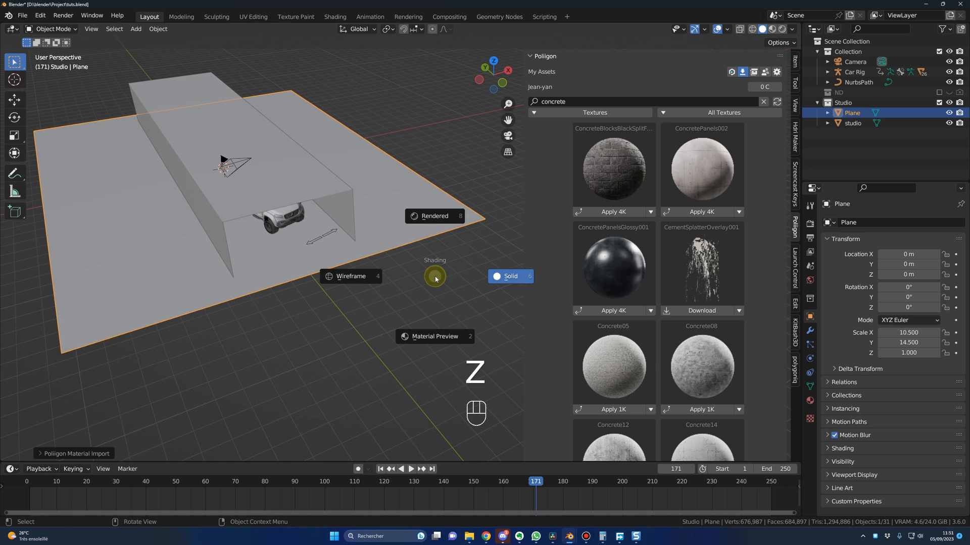
click(436, 340)
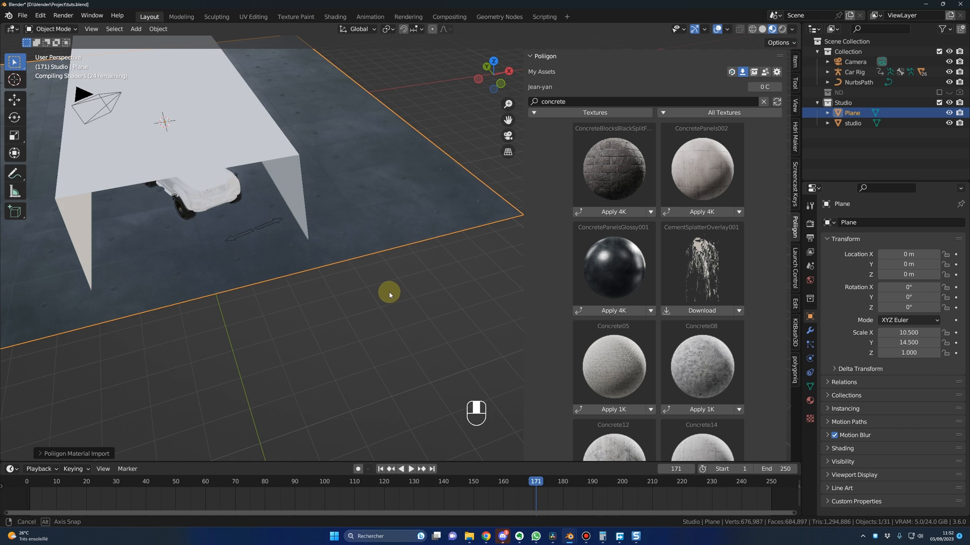
shift+middle_drag(389, 294, 462, 323)
middle_drag(318, 278, 340, 277)
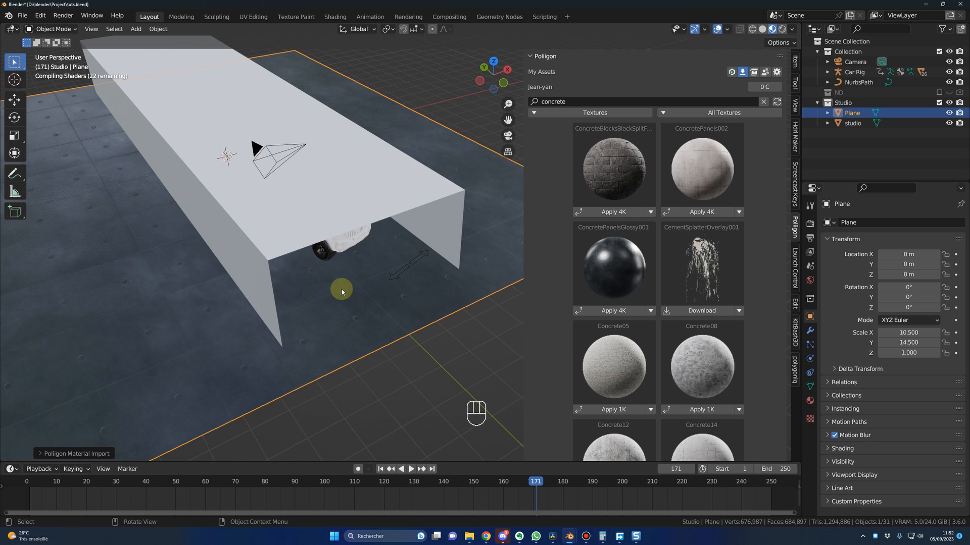
scroll(379, 310, down, 4)
scroll(383, 313, up, 4)
middle_drag(383, 313, 354, 289)
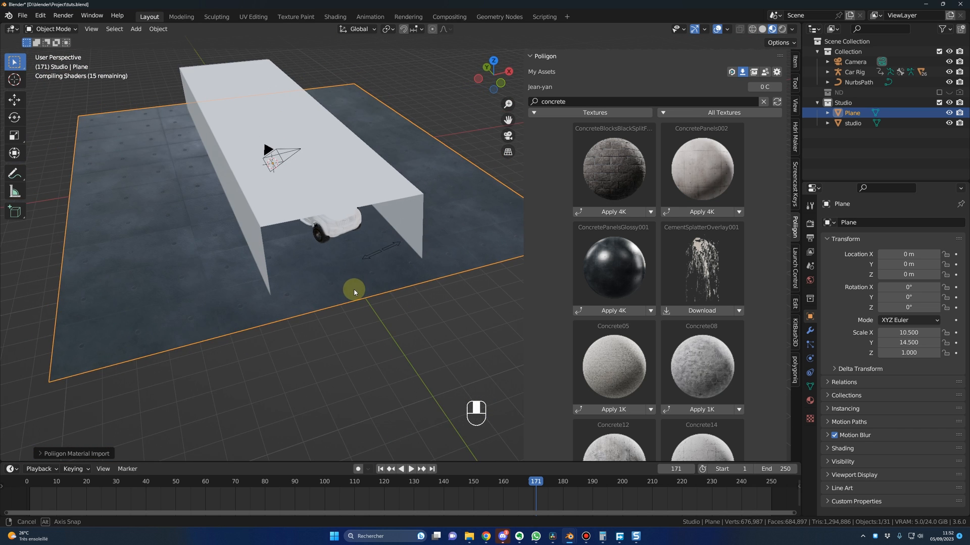
Step: Switch to the Shading workspace and set the floor's ConcretePanelsGlossy001_4K texture scale to 6
click(336, 18)
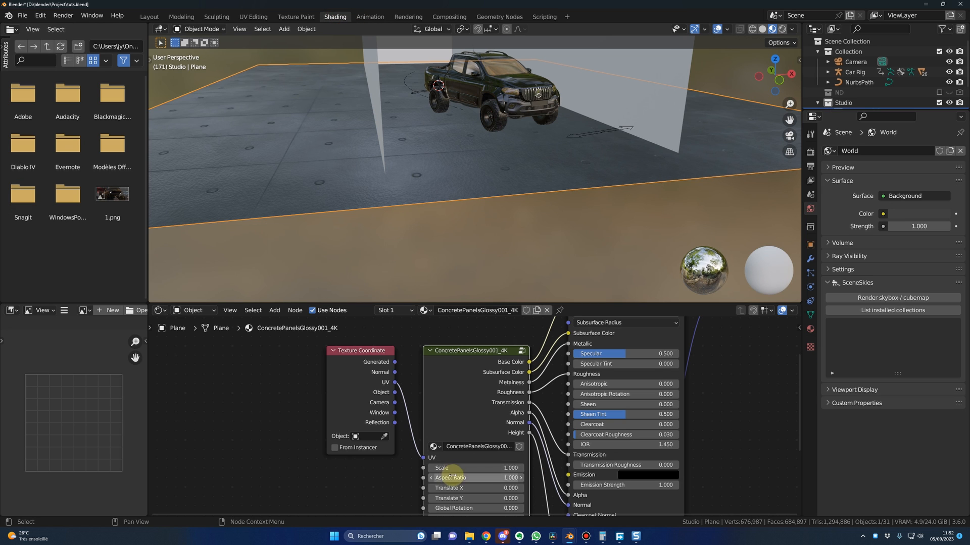
drag(475, 468, 489, 468)
middle_drag(468, 203, 474, 157)
scroll(470, 211, up, 4)
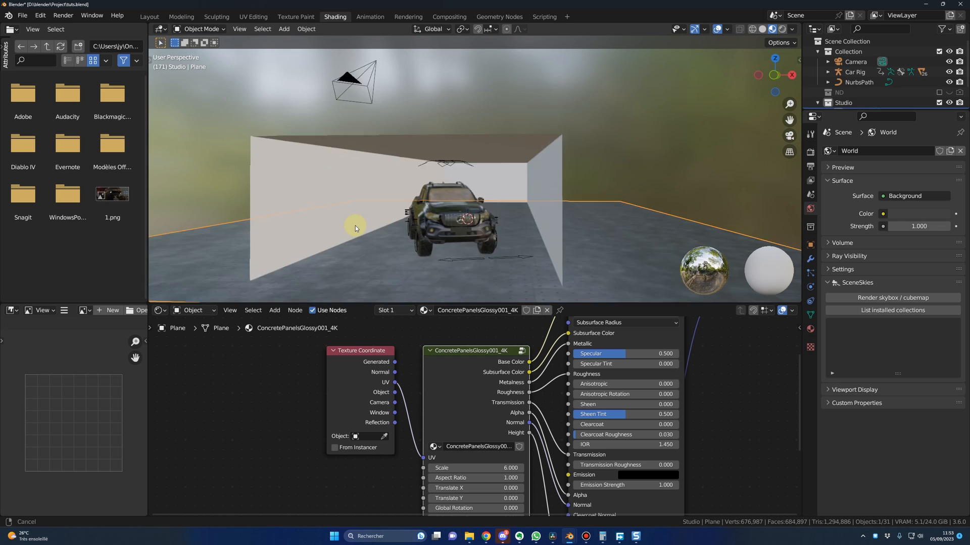
middle_drag(355, 226, 318, 208)
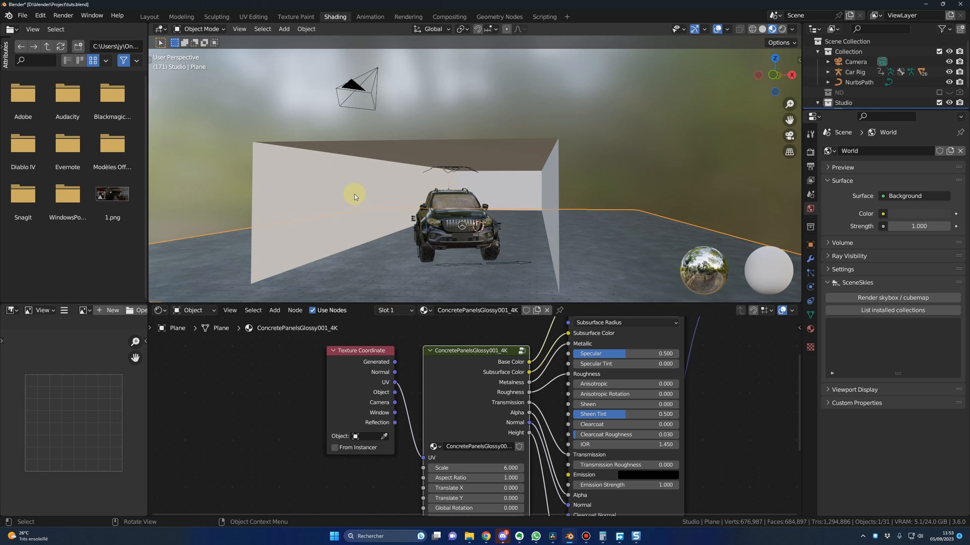
Step: Create a new material named walls on the studio box
click(323, 184)
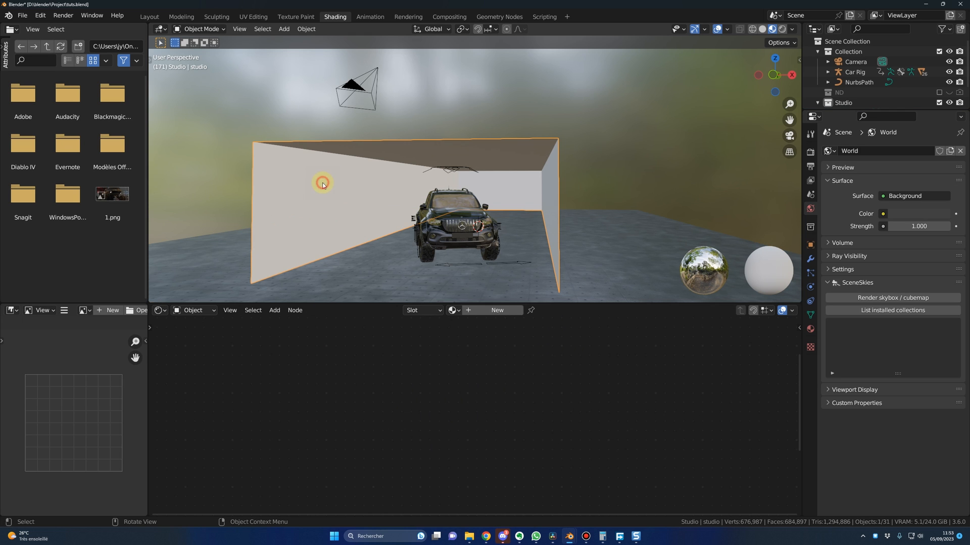
click(477, 314)
click(484, 310)
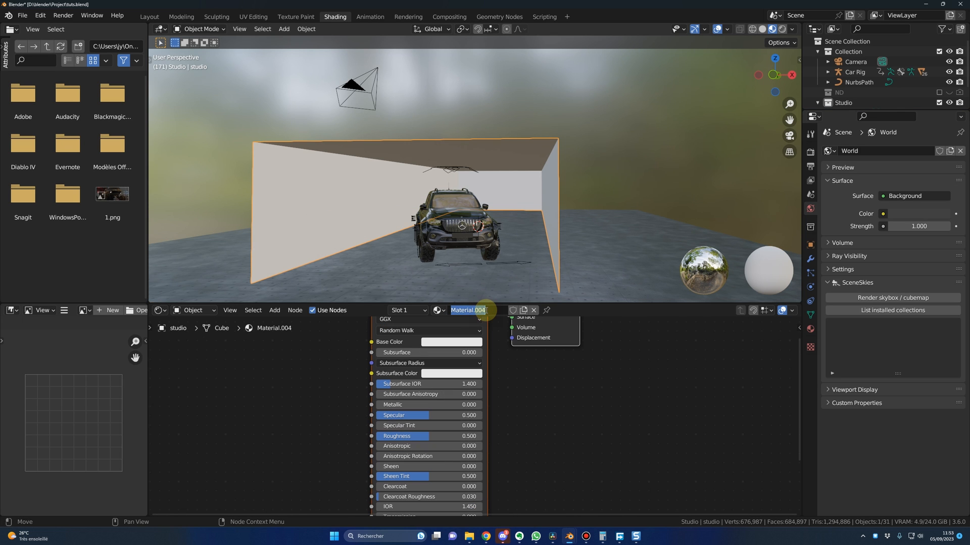
text(walls)
key(Return)
Step: Make the walls material's base color black and set its roughness to 0.123
click(455, 379)
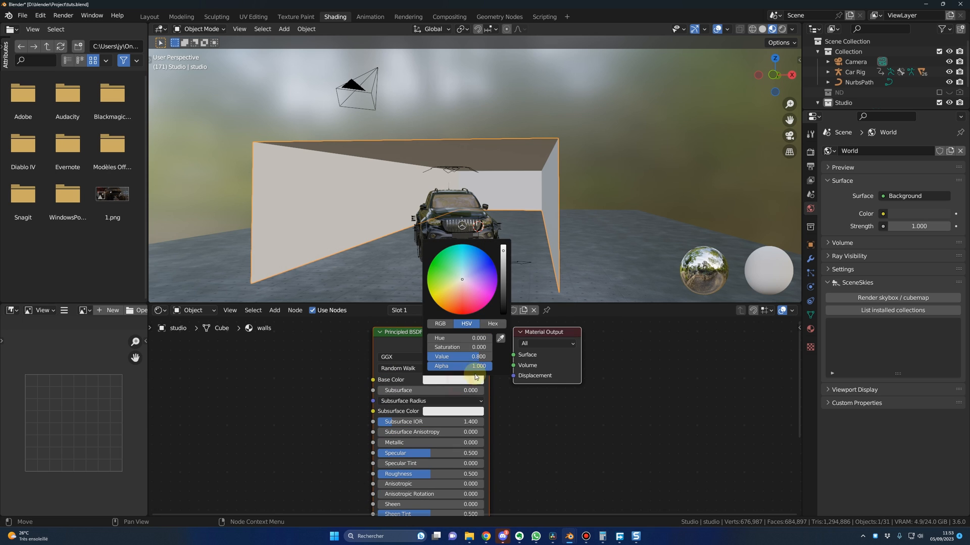
drag(503, 249, 503, 307)
click(402, 474)
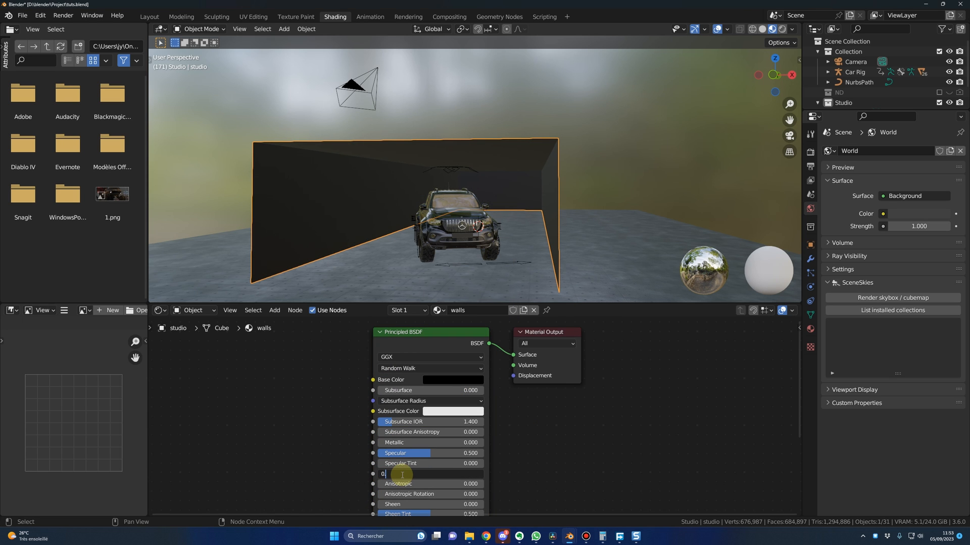
key(Return)
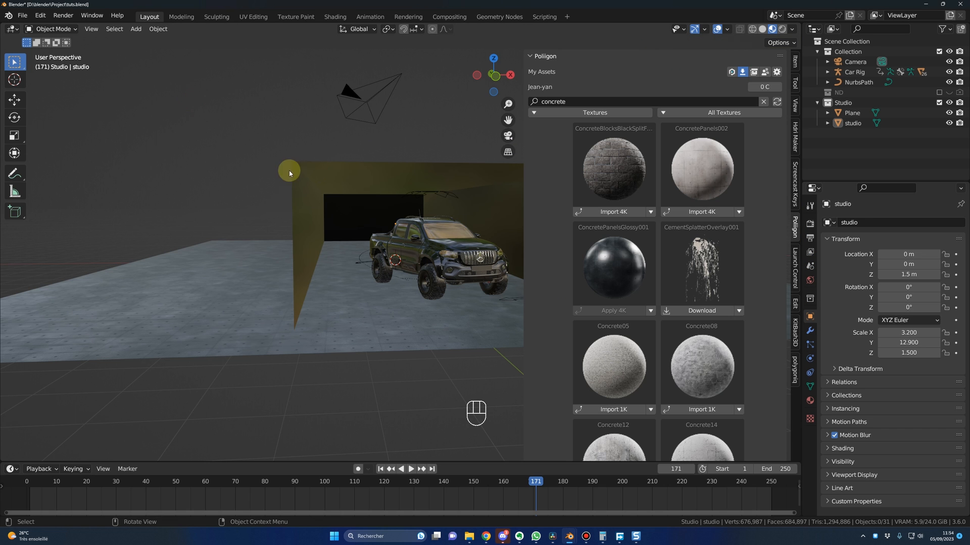
mouse_move(318, 185)
middle_down()
mouse_move(331, 197)
mouse_move(313, 201)
middle_up()
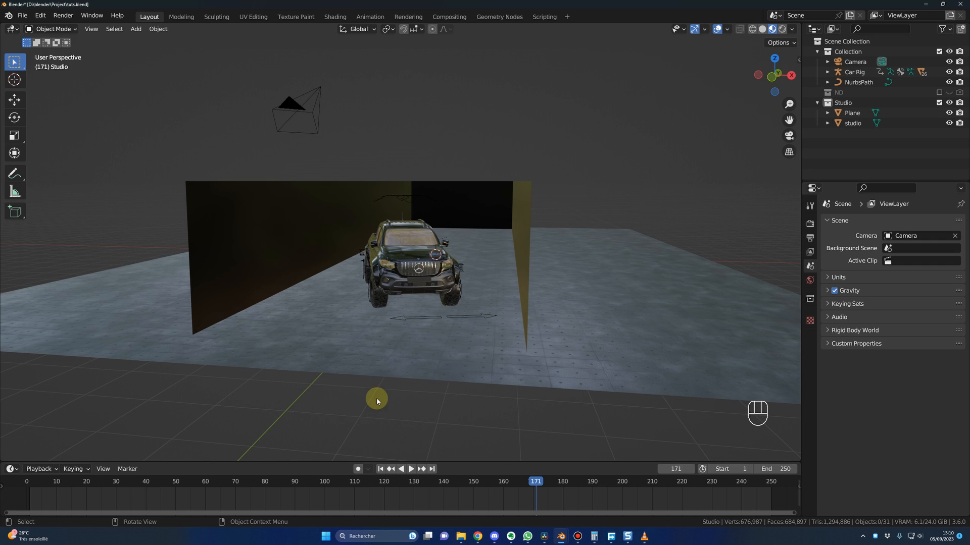
Step: Add a plane to the Studio collection in the Layout workspace and rename it lights down
key(shift+a)
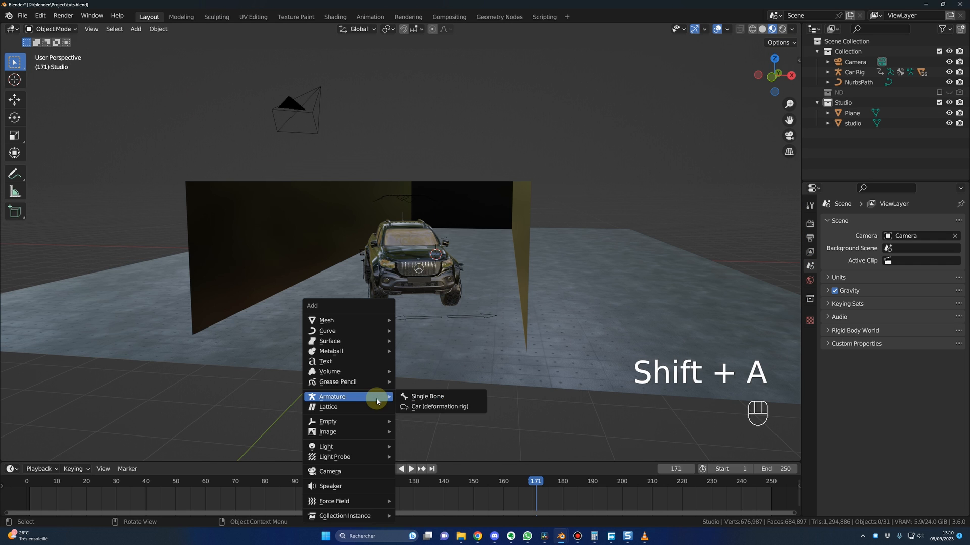
mouse_move(349, 320)
click(425, 322)
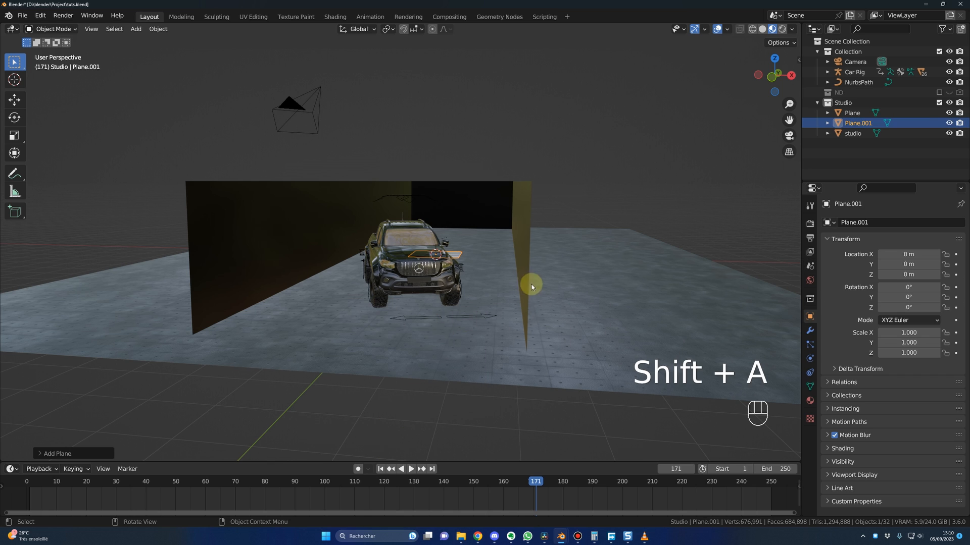
double_click(858, 123)
text(lights down)
key(Return)
Step: Move the lights down plane out in front of the studio floor, to about X 1.32 m and Y -16.1 m
middle_drag(422, 418, 433, 394)
key(g)
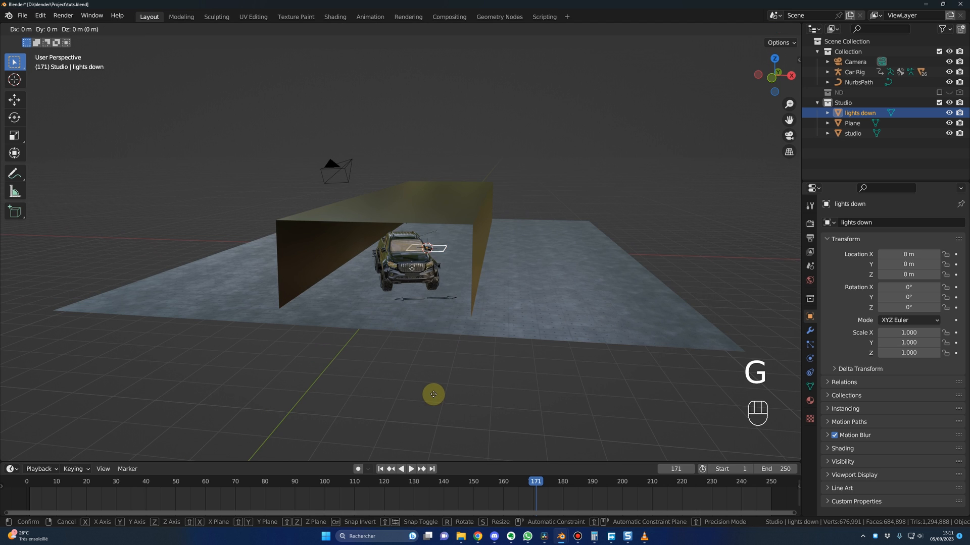
click(400, 73)
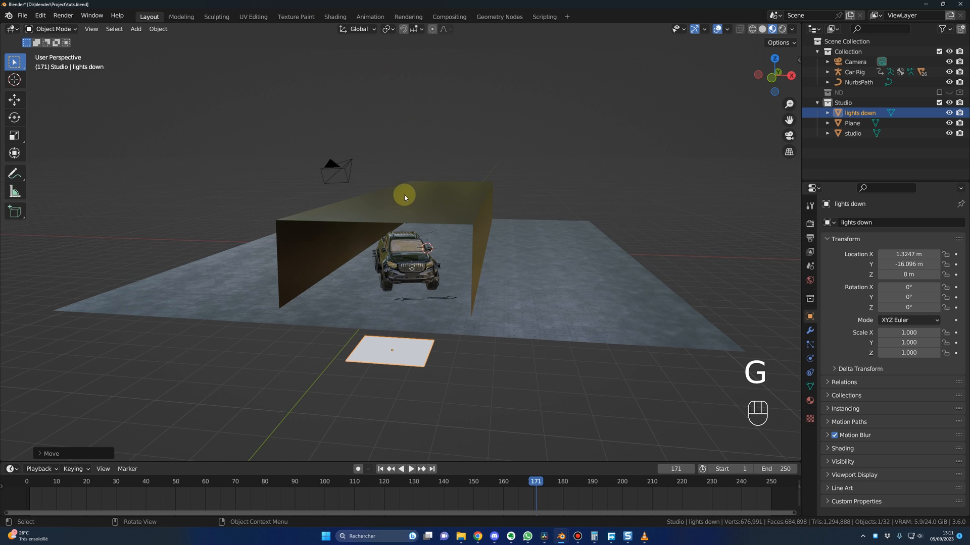
scroll(399, 252, up, 2)
shift+middle_drag(392, 307, 414, 218)
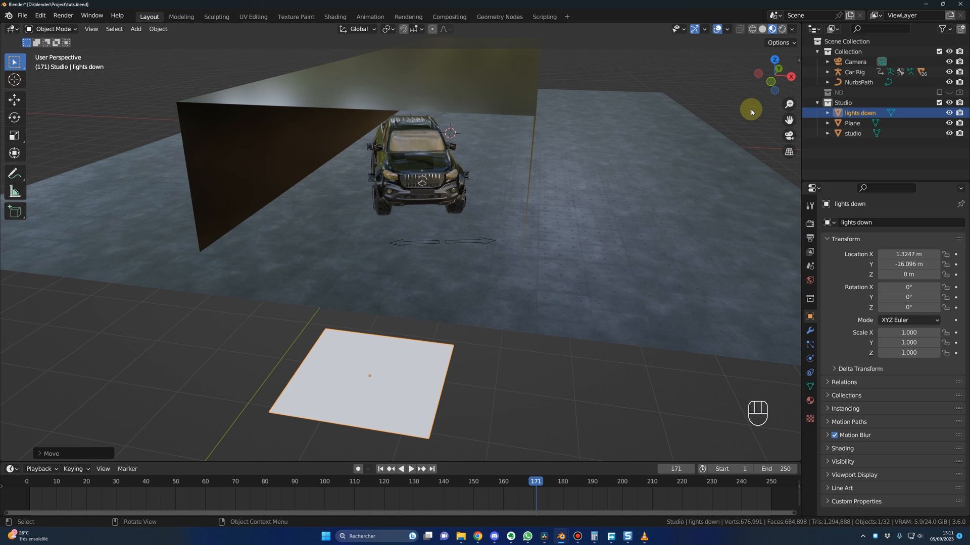
Step: Set the lights down plane's dimensions to 1.4 m in X and 0.08 m in Y
key(n)
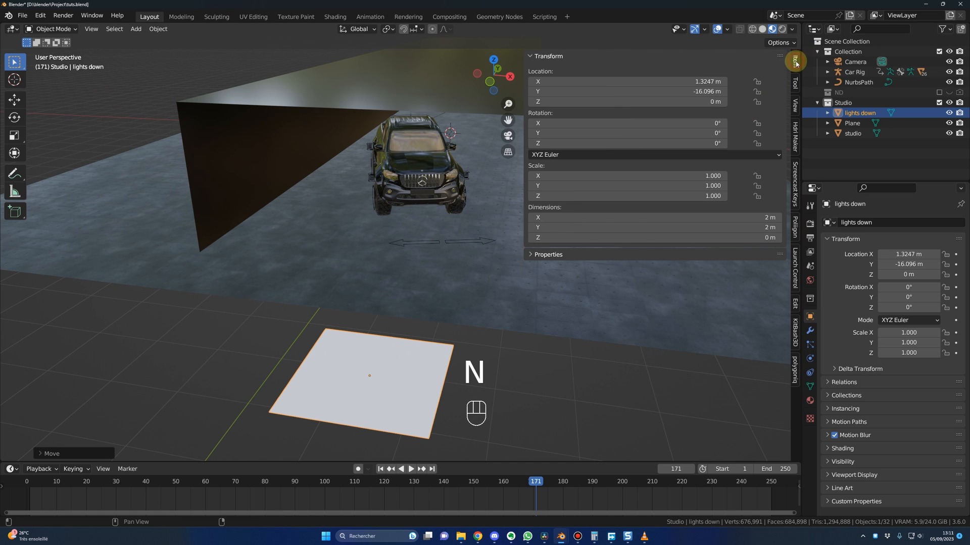
click(728, 216)
text(1.)
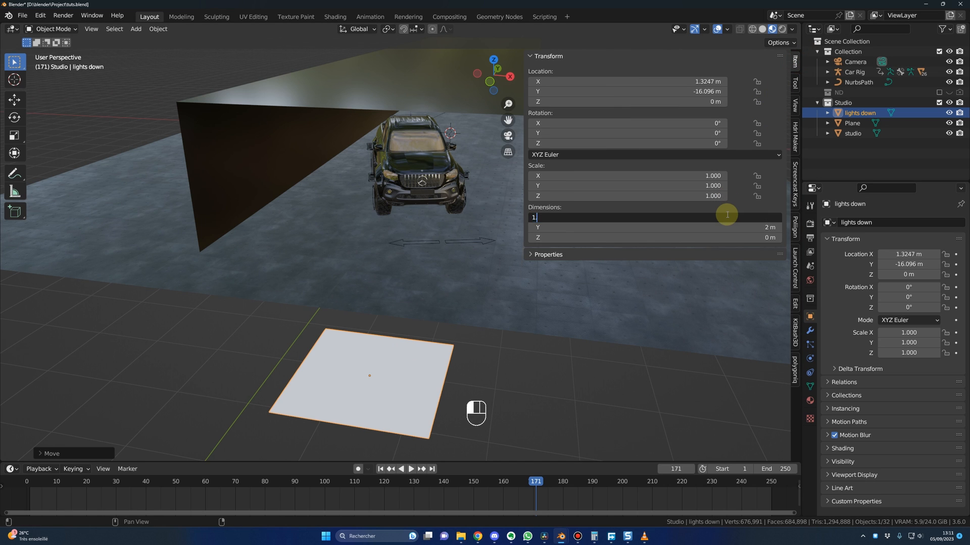
text(4)
key(Return)
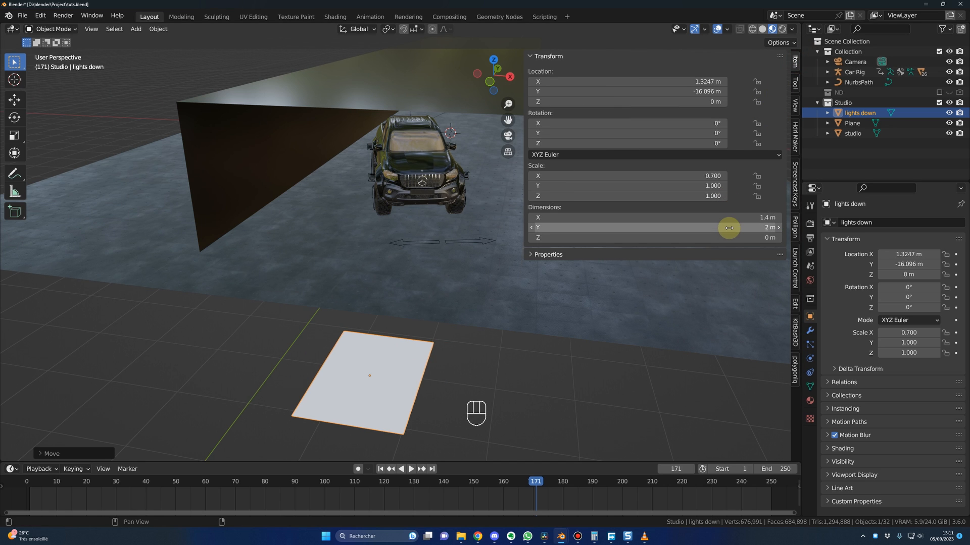
click(728, 228)
key(Return)
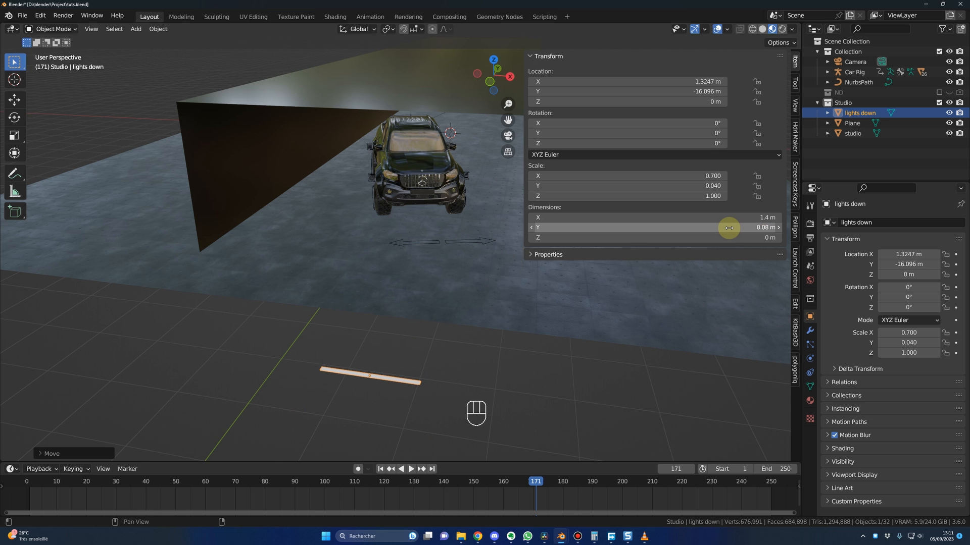
Step: Rotate the lights down strip to 90° around Y so it stands upright
click(614, 130)
text(9)
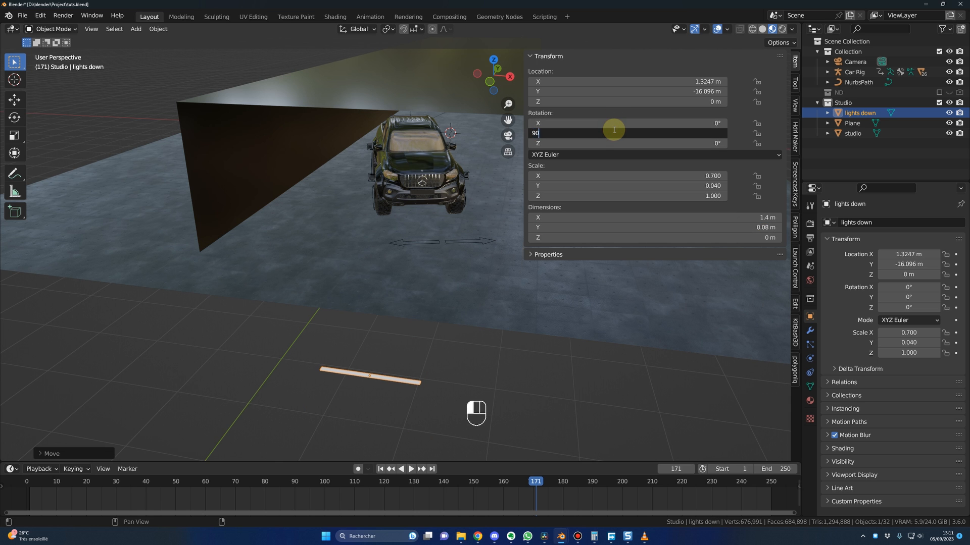
text(0)
key(Return)
middle_drag(387, 359, 735, 270)
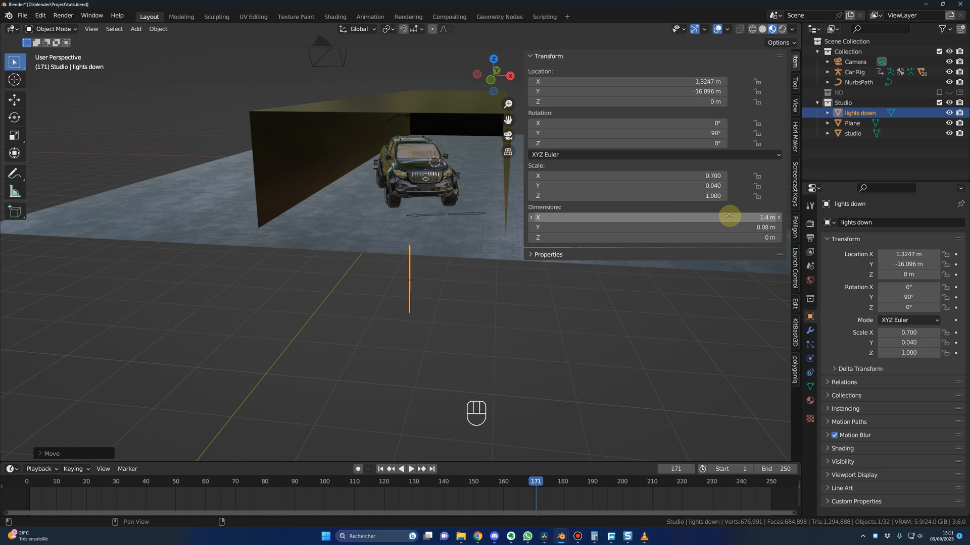
Step: Set the lights down strip's Z location to 0.7 m so its lower end rests on the floor
click(651, 102)
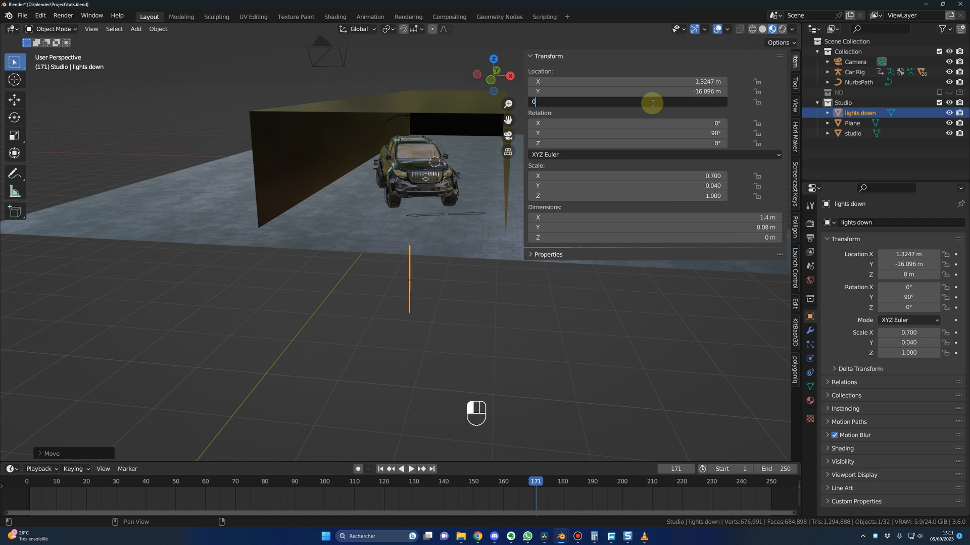
key(Return)
middle_drag(454, 260, 455, 229)
key(KP_1)
scroll(455, 228, down, 3)
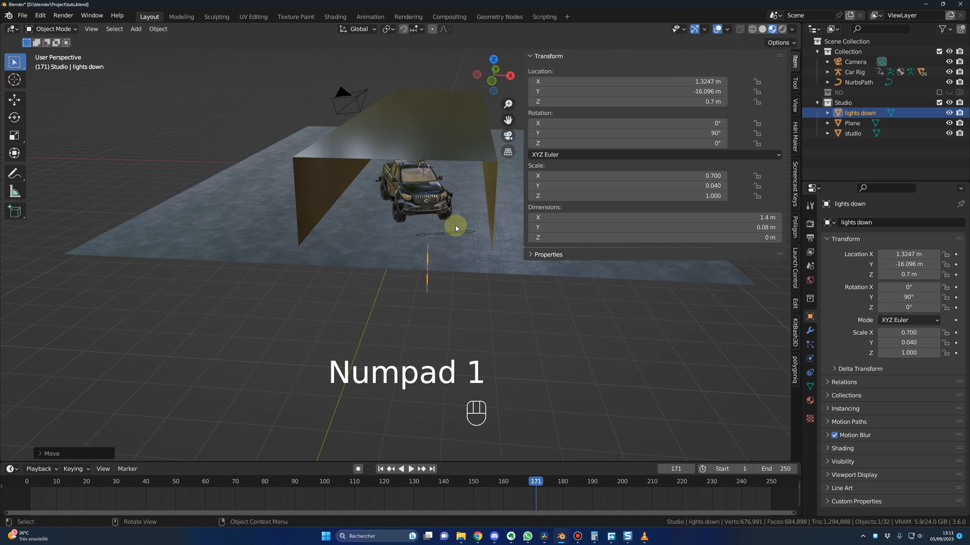
Step: Move the lights down strip horizontally, keeping its height, beside the front end of the studio's side wall at about X -2.92 m, Y -12.2 m
key(g)
key(g)
key(shift+z)
click(352, 188)
scroll(302, 174, up, 4)
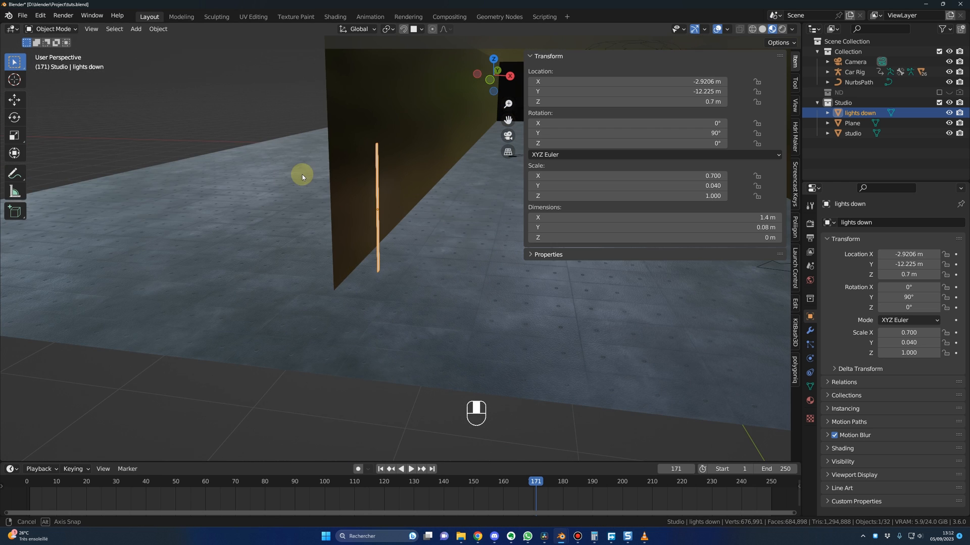
Step: Enable snapping with Face Project and move the lights down strip onto the side wall at X -3.2 m, about Y -12.06 m, keeping its height
click(403, 28)
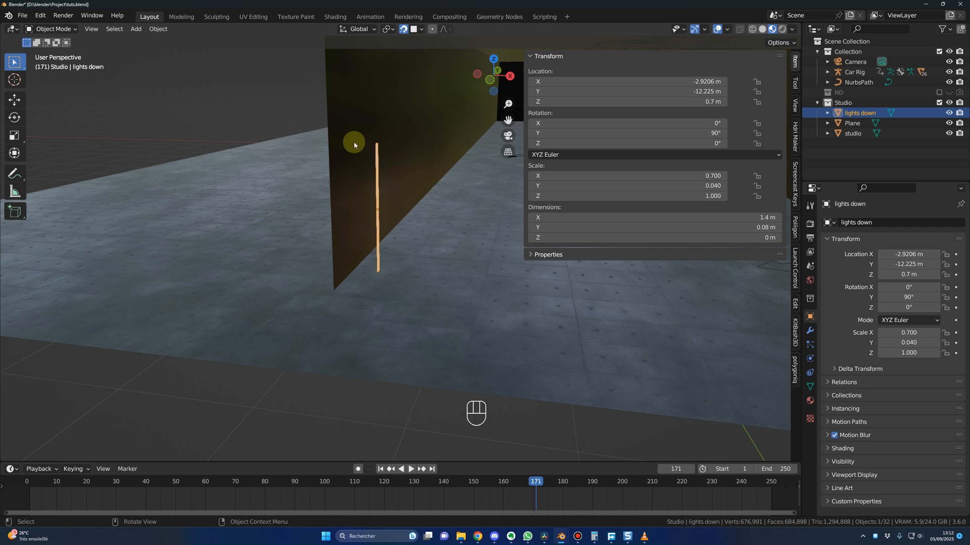
click(420, 29)
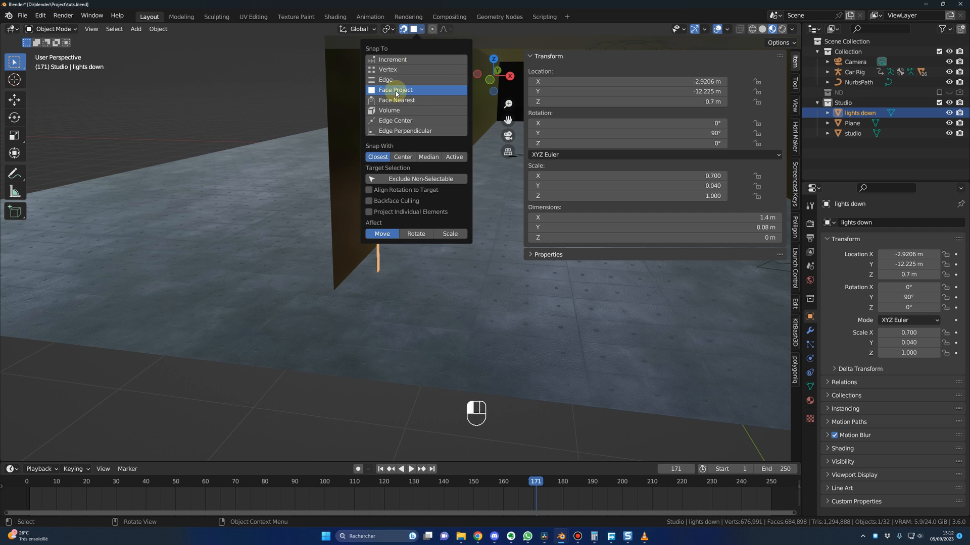
key(g)
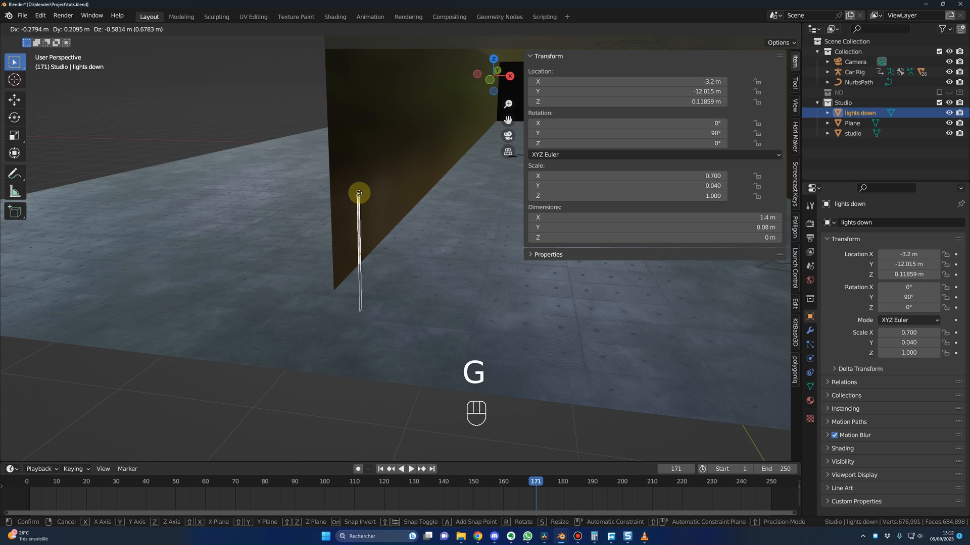
click(357, 194)
scroll(360, 195, up, 2)
shift+middle_drag(366, 197, 423, 281)
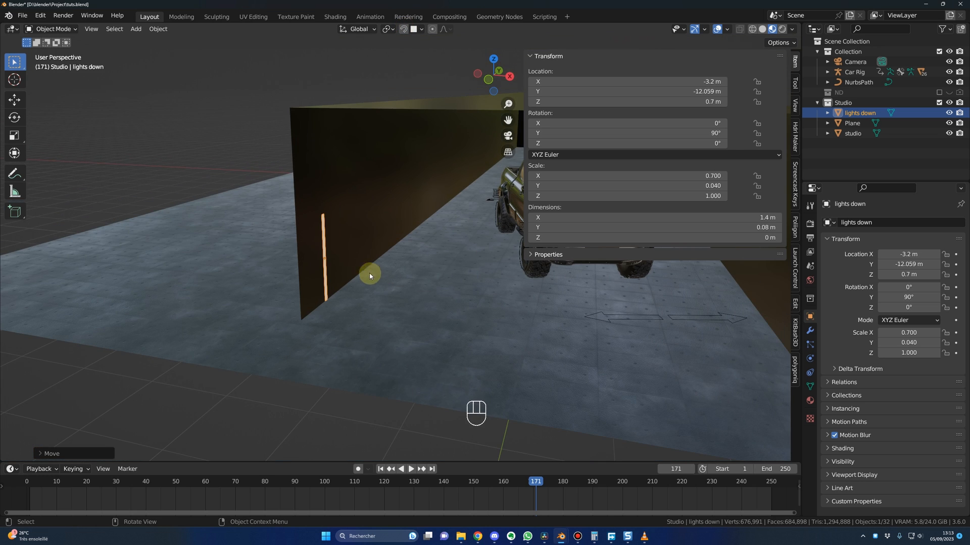
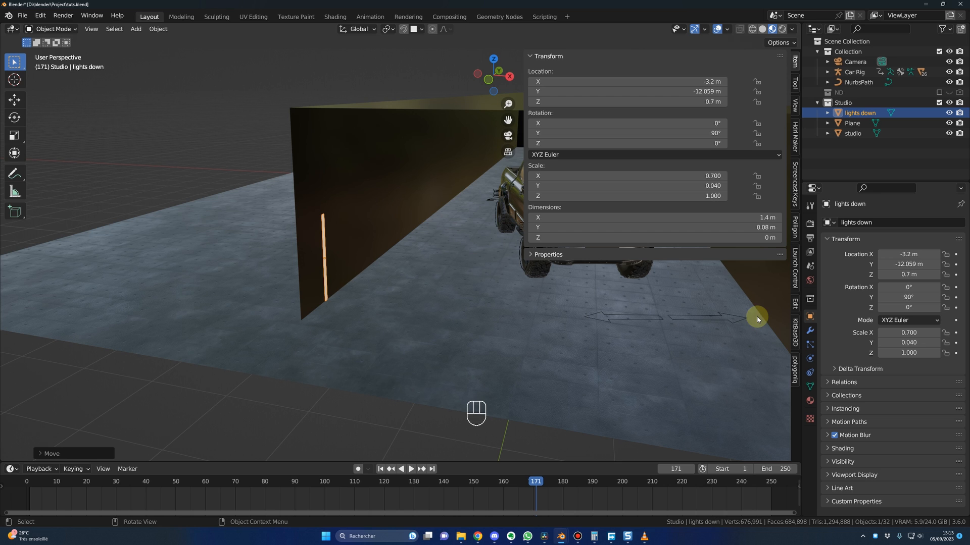
Step: Add an Array modifier to the lights down strip with a count of 5 and relative offset factors X 0 and Y 1
click(810, 331)
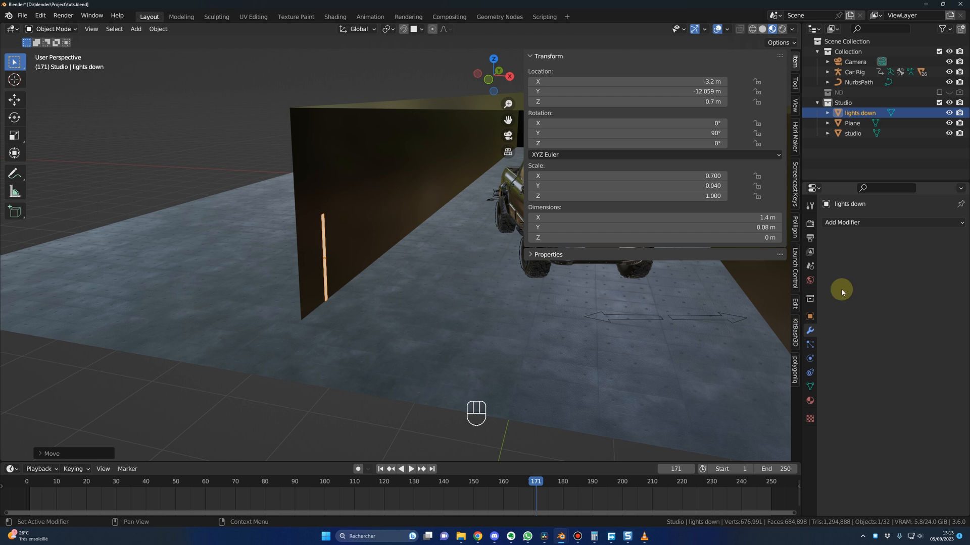
click(852, 223)
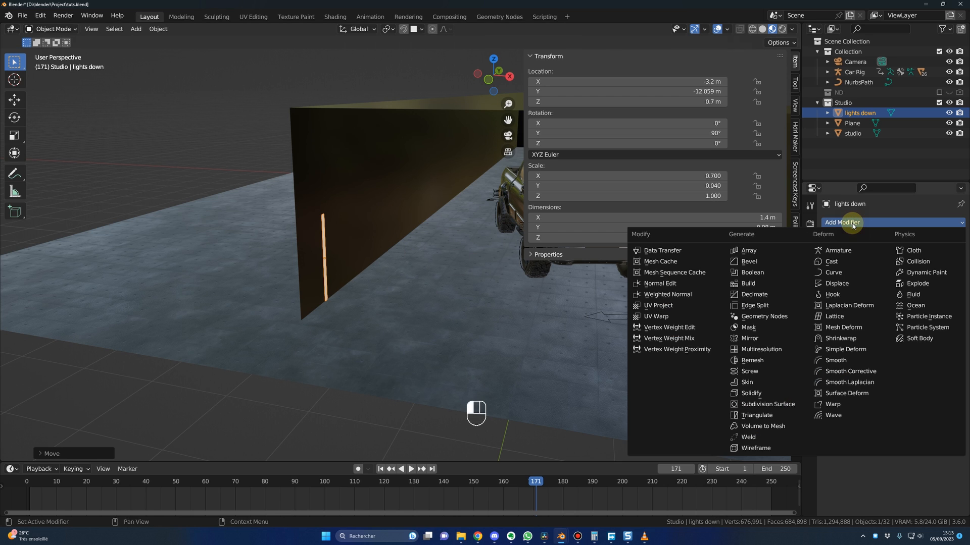
click(749, 251)
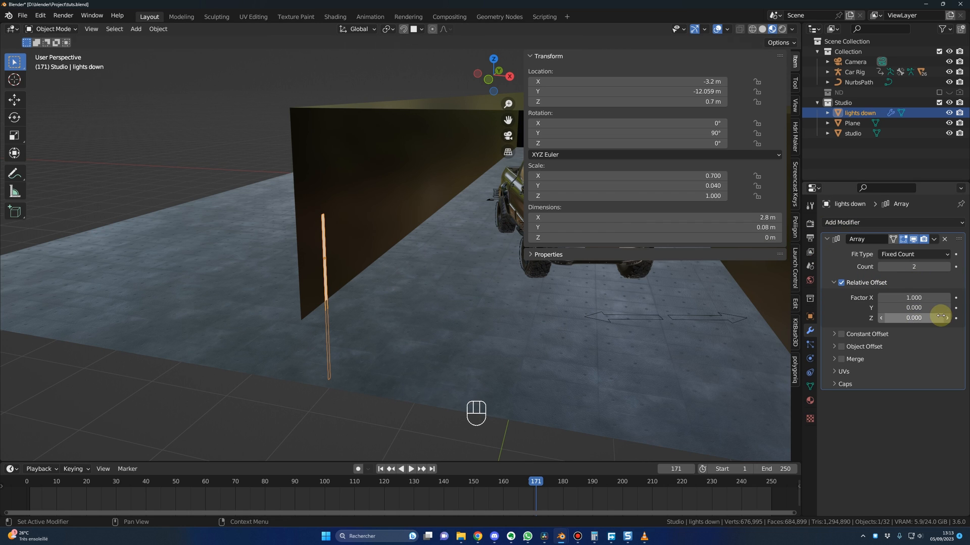
click(912, 297)
text(0)
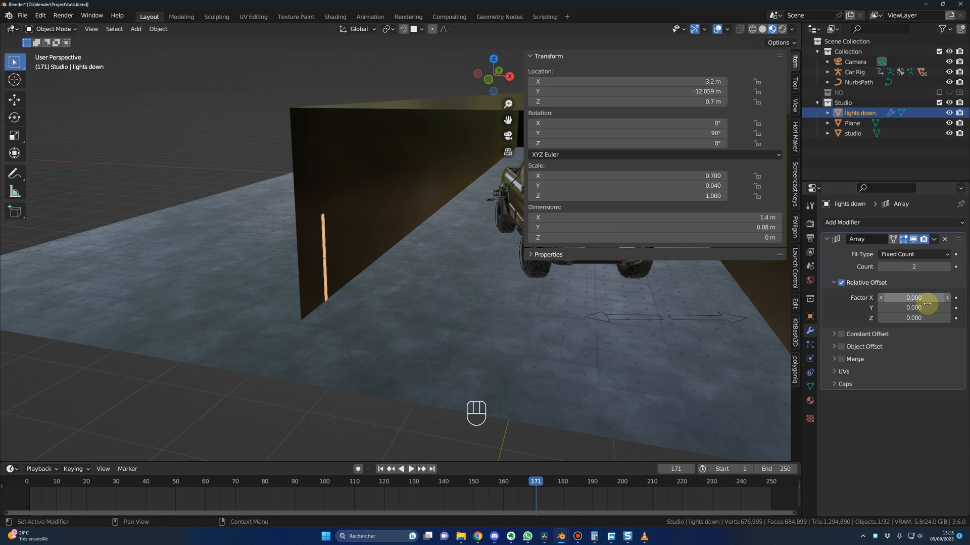
click(921, 307)
text(1)
key(Return)
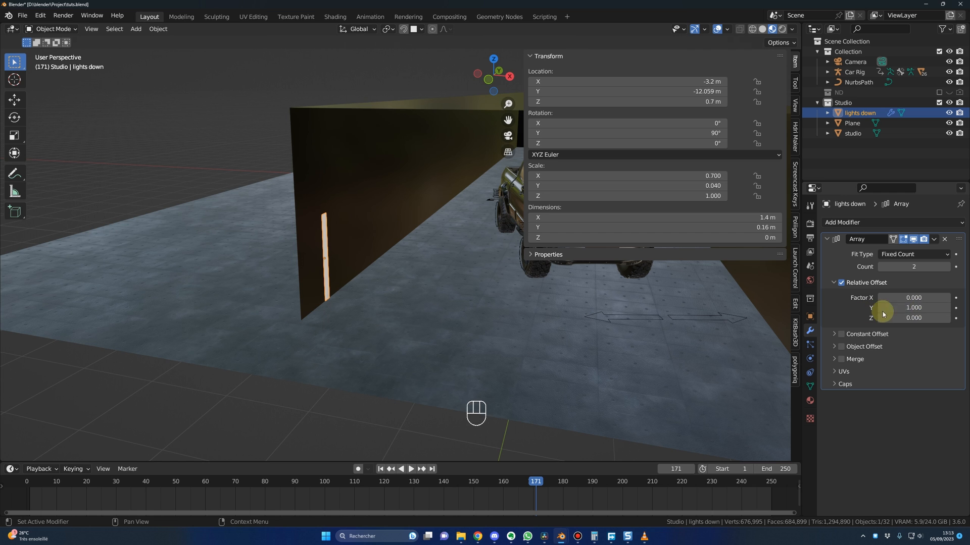
click(948, 266)
click(947, 267)
middle_drag(429, 283, 359, 262)
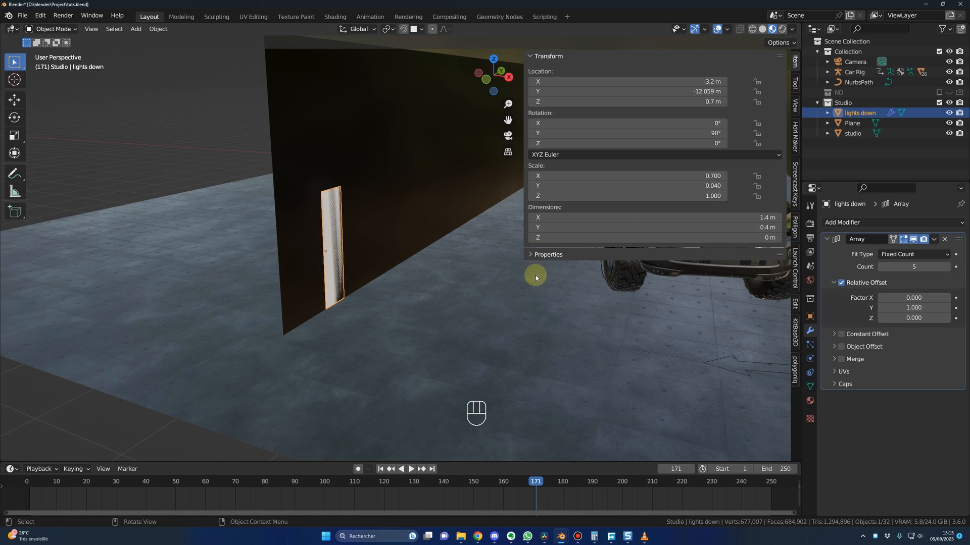
Step: Enable the array's constant offset with distance X 0 m and Y 50 m to space the strips along the side wall
click(840, 334)
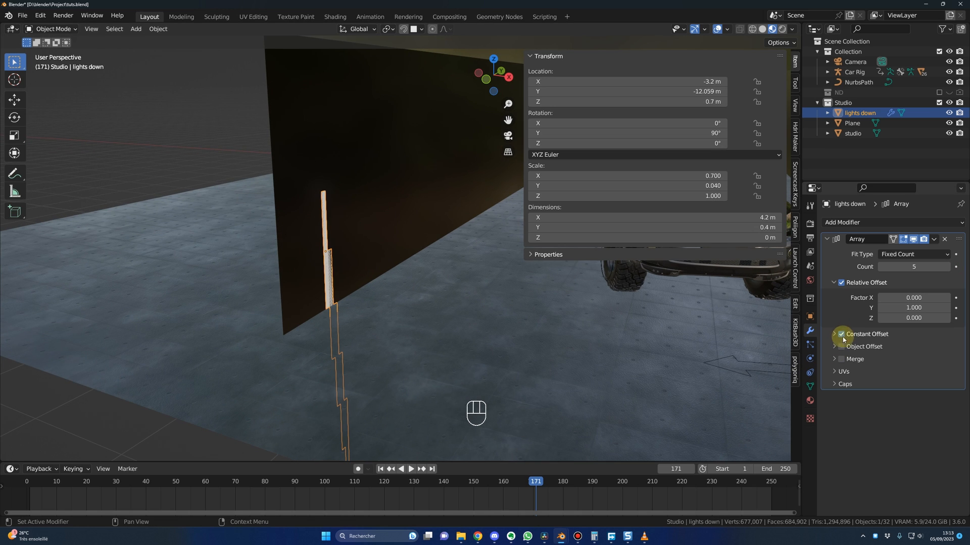
click(841, 335)
click(905, 349)
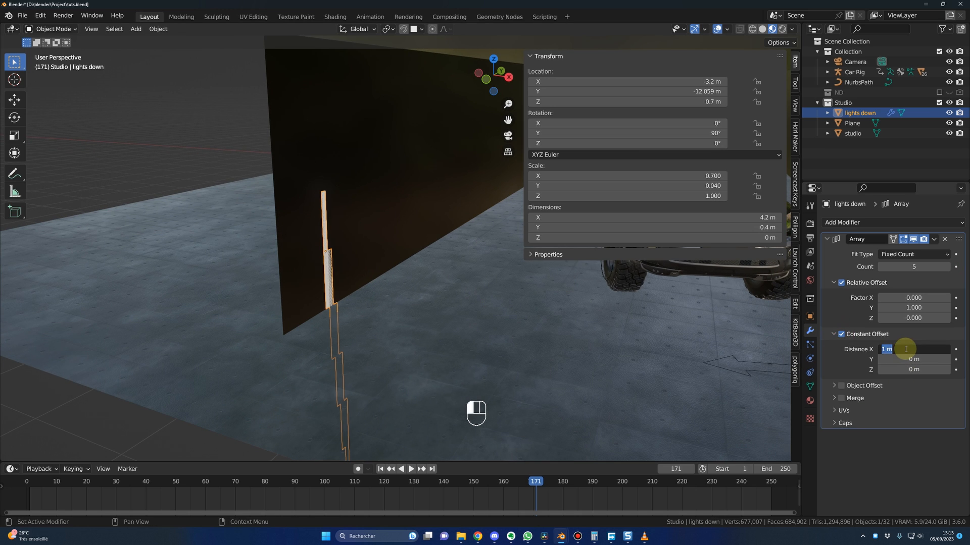
text(0)
key(Return)
click(905, 359)
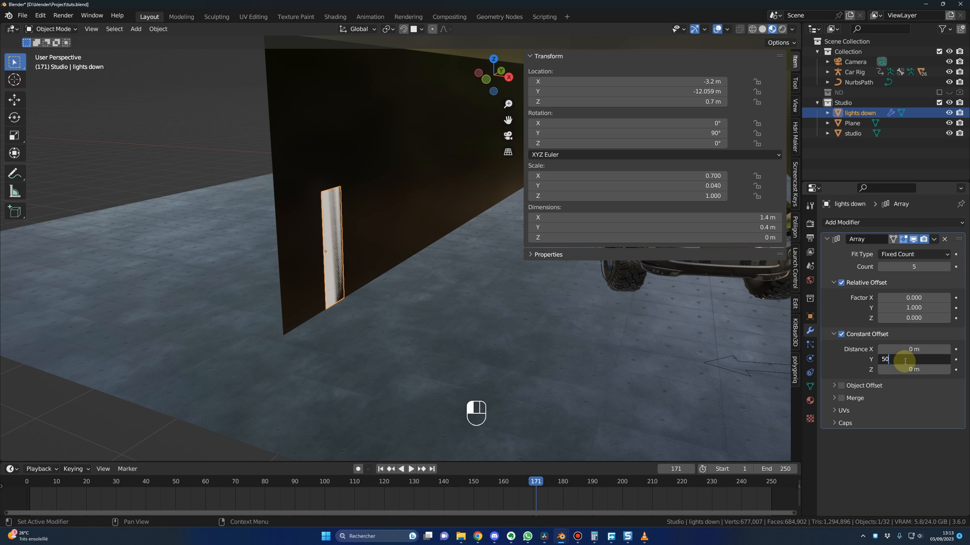
text(50)
key(Return)
middle_drag(503, 291, 507, 281)
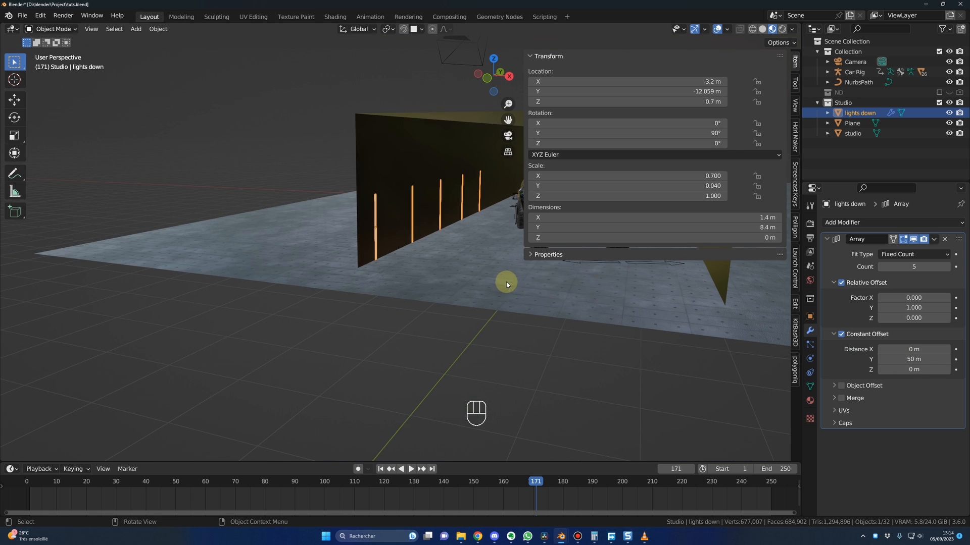
Step: Raise the array's count until the row of strips runs about 23 m along the side wall, and collapse the modifier
click(947, 267)
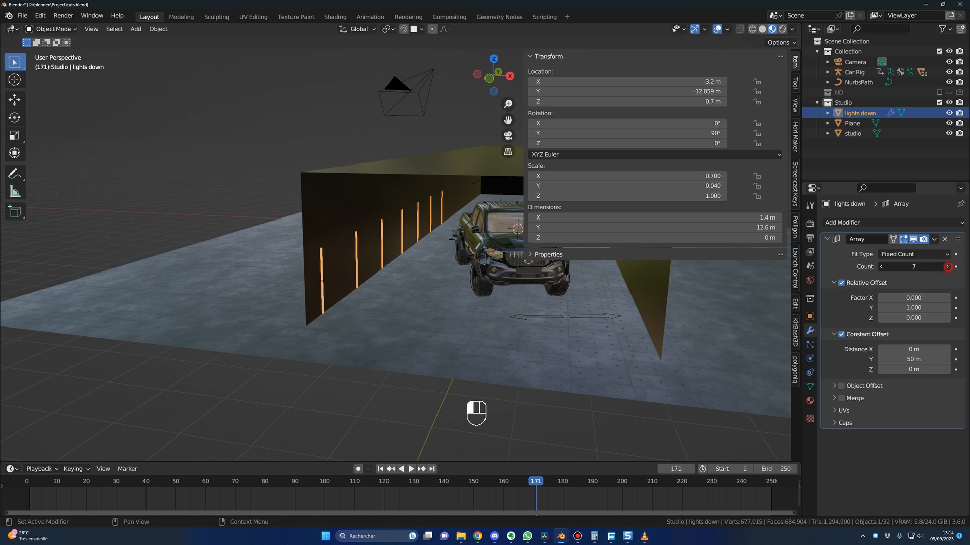
click(948, 268)
click(947, 268)
click(948, 268)
click(947, 268)
click(947, 267)
middle_drag(511, 267, 520, 255)
click(828, 239)
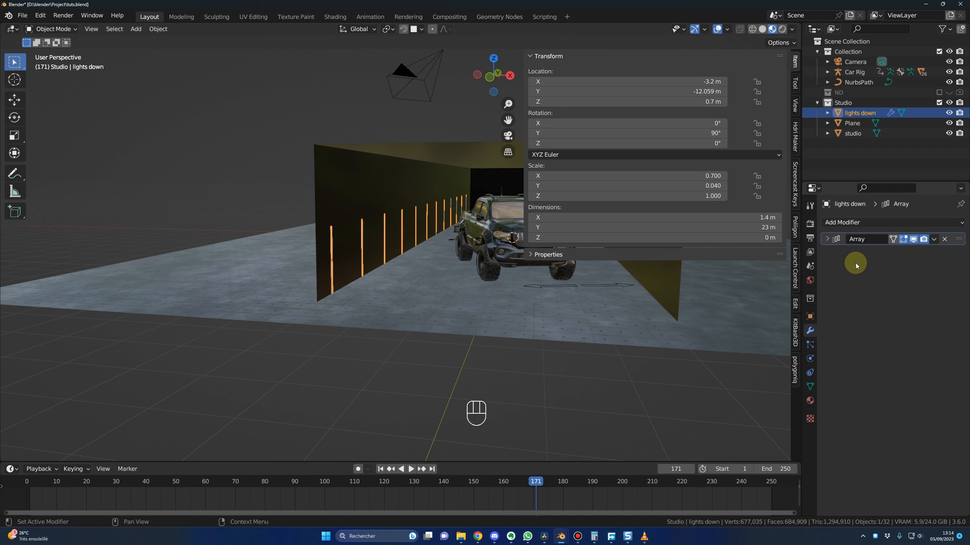
Step: Add a second Array modifier to lights down, disable its relative offset, and enable a constant offset with distance X 0 m
click(857, 223)
click(859, 225)
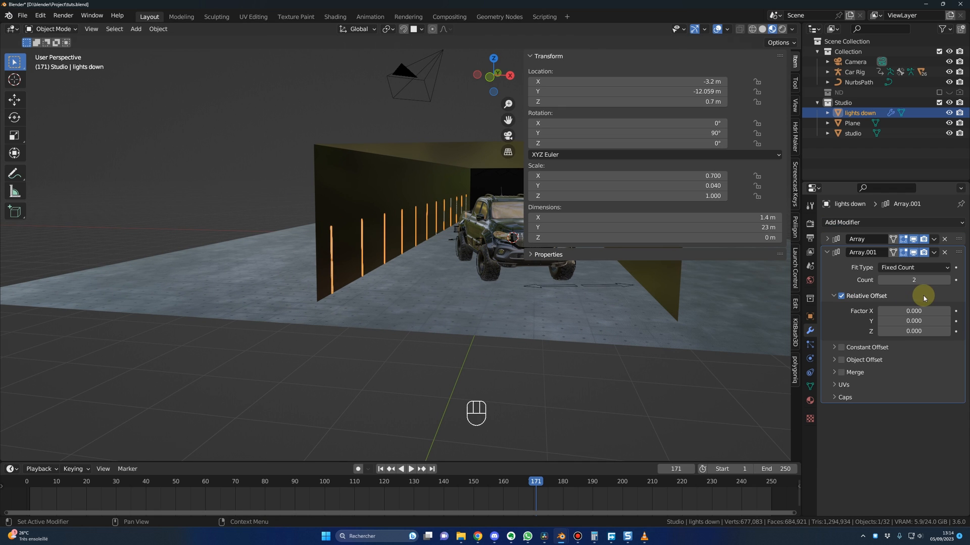
click(843, 298)
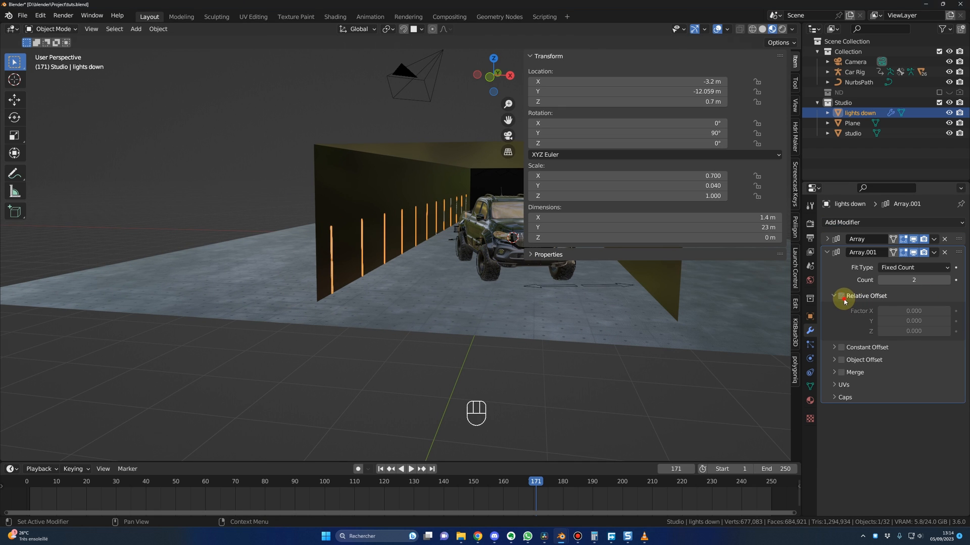
click(834, 296)
click(834, 309)
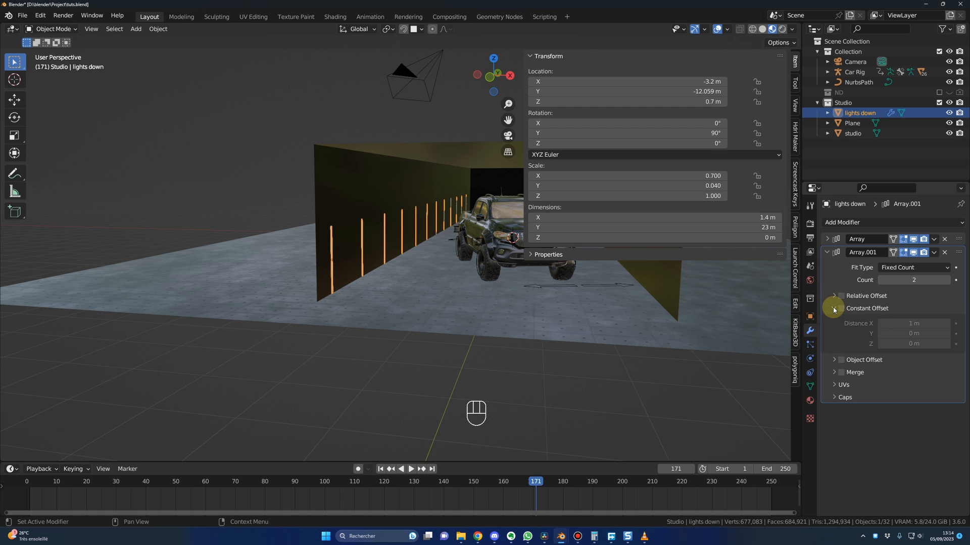
click(841, 309)
click(901, 324)
text(0)
key(Return)
shift+middle_drag(616, 350, 583, 354)
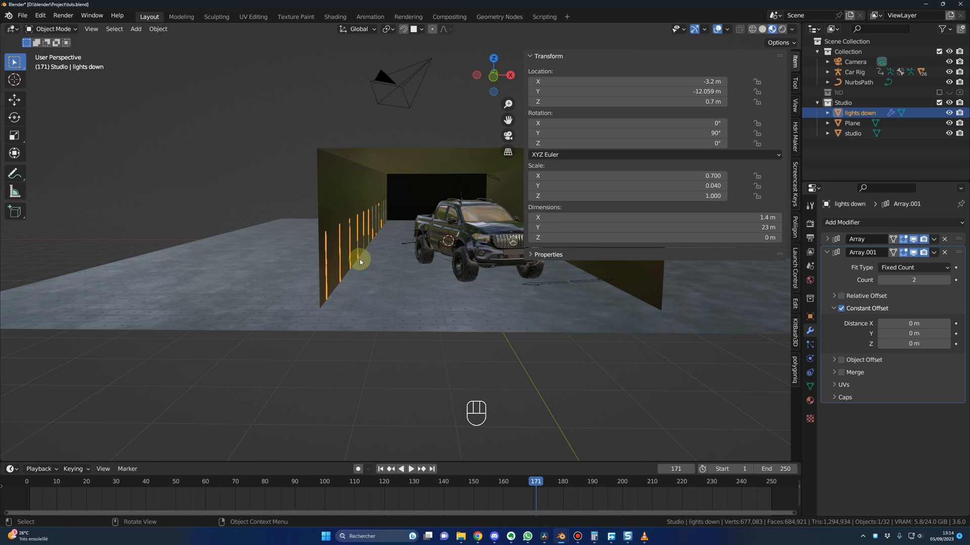
Step: Set the second array's constant offset Z to 6.386 m to copy the strips onto the opposite wall, and deselect the object
click(898, 345)
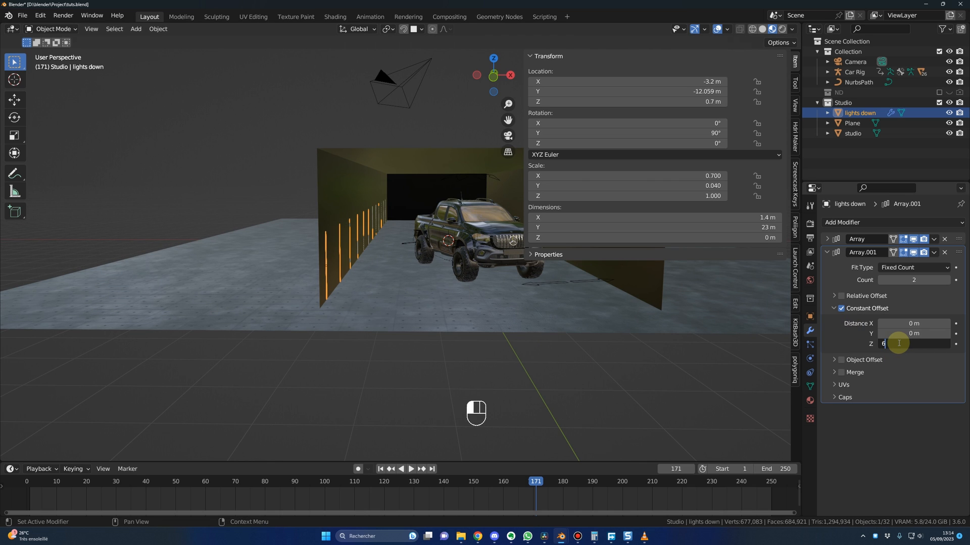
text(6.386)
key(Return)
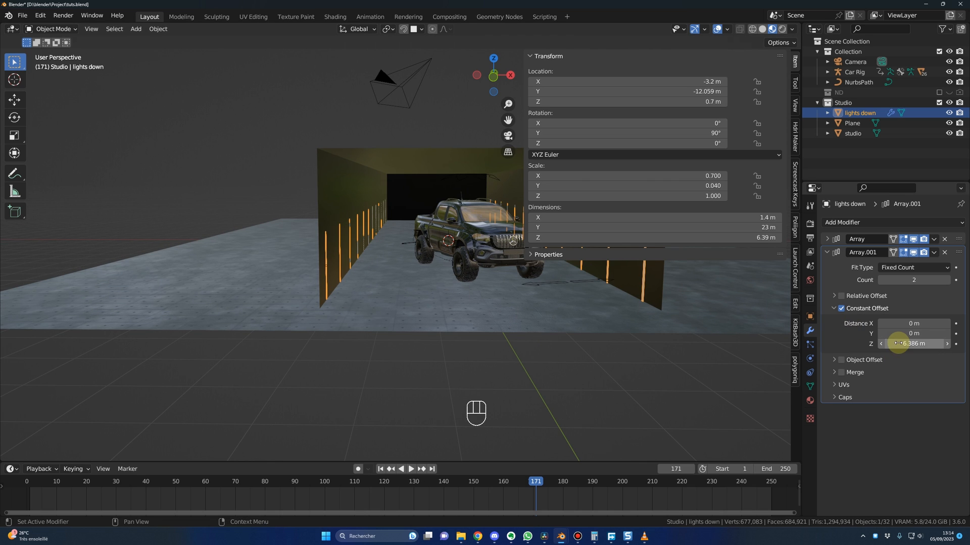
click(667, 378)
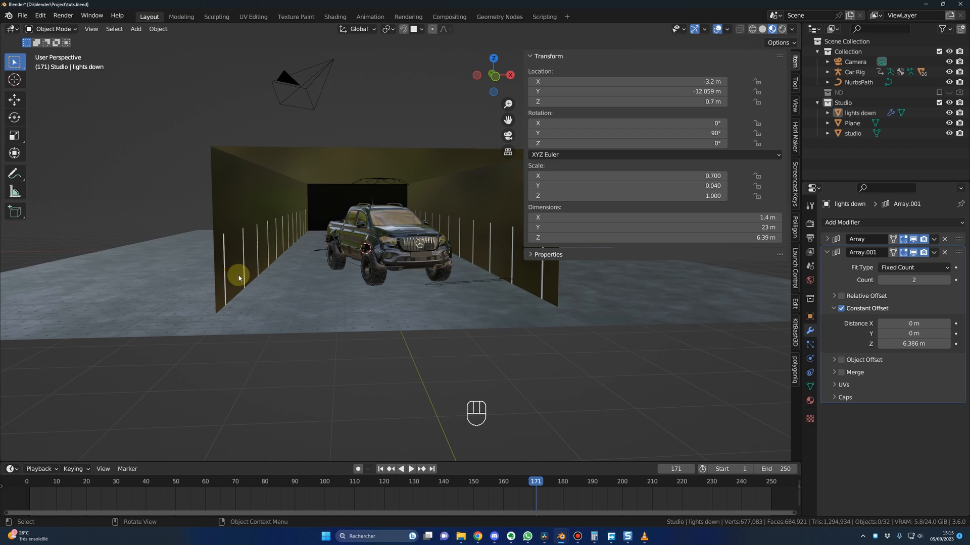
middle_drag(239, 278, 259, 316)
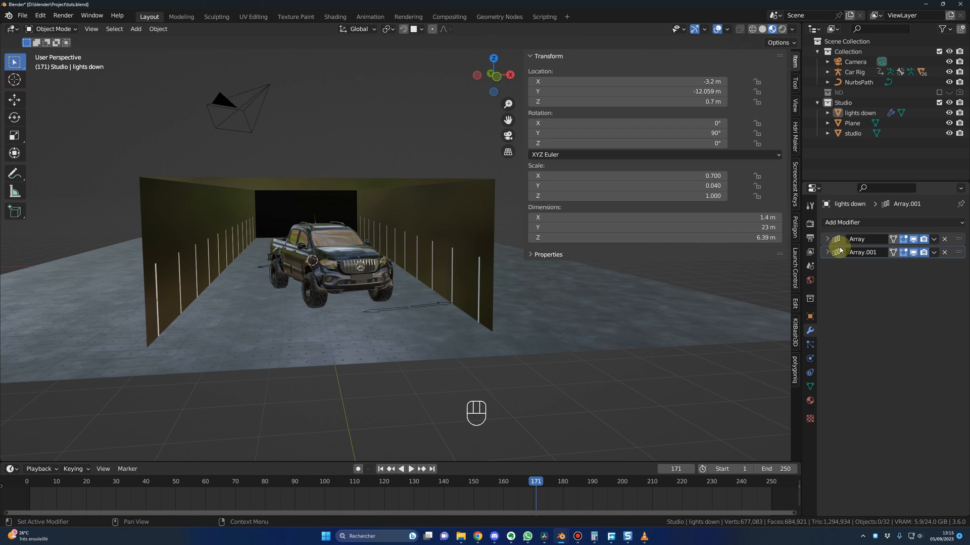
Step: Add a third Array modifier to lights down with a relative offset factor X of -1 to stack a second row above
click(841, 222)
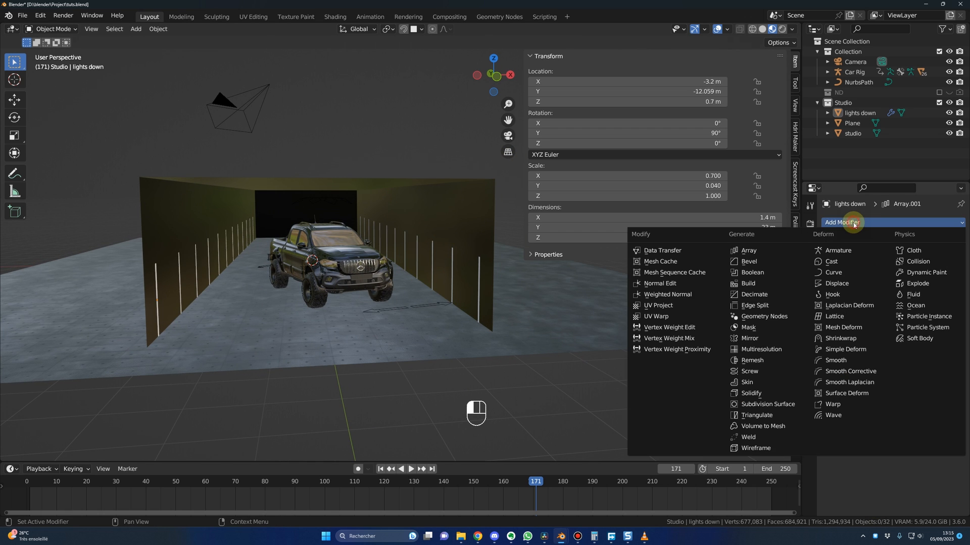
click(748, 249)
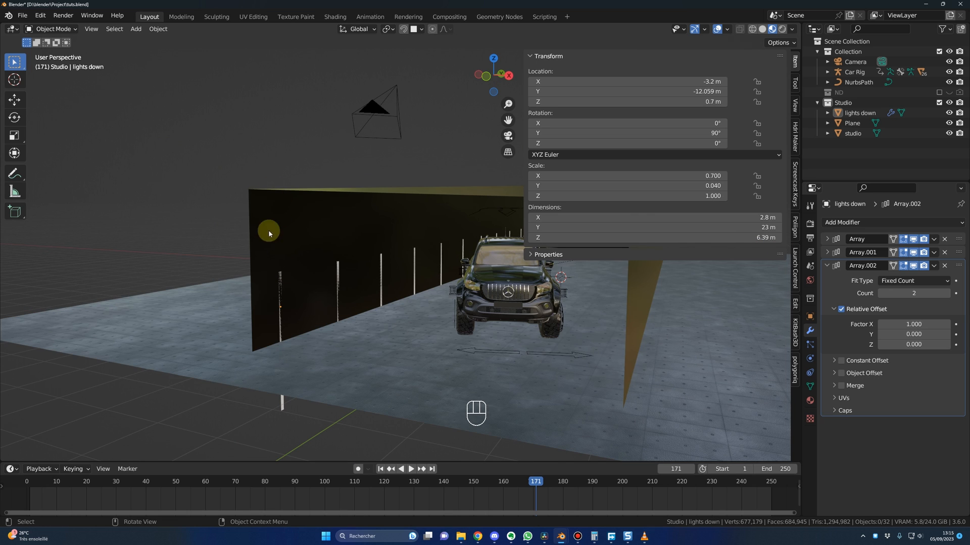
click(908, 325)
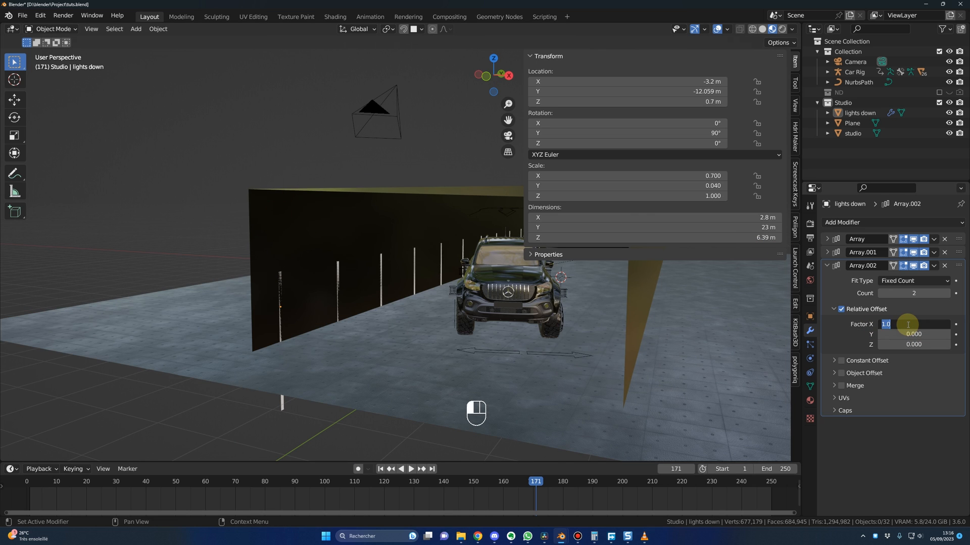
text(-1)
key(Return)
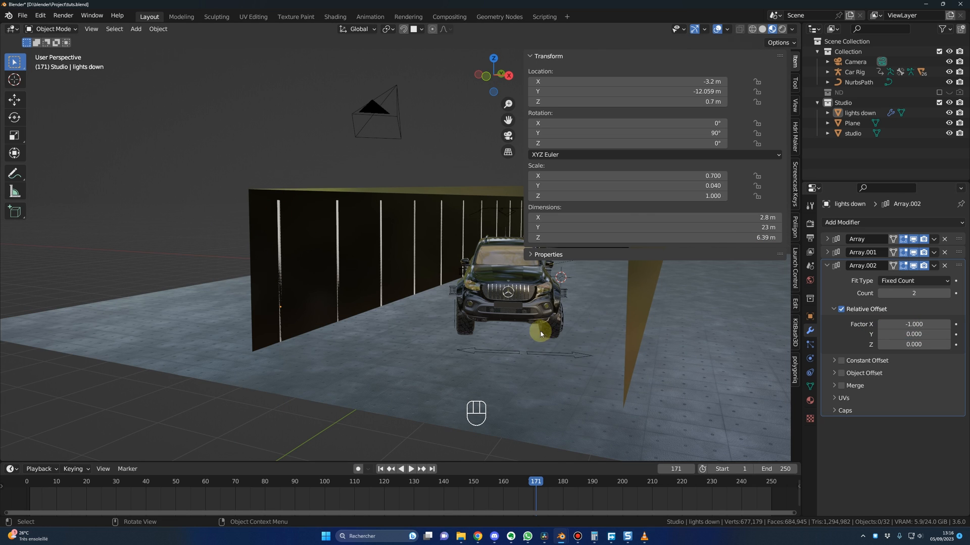
Step: Set the third array's relative offset factor X to -1.14 for a small gap between the rows, and collapse the modifier
scroll(303, 275, up, 1)
drag(904, 325, 874, 325)
click(904, 323)
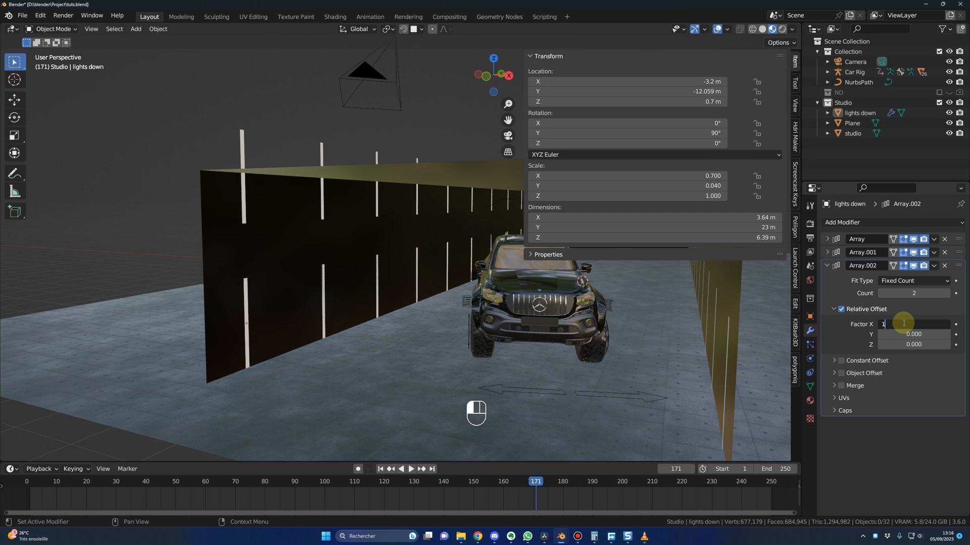
key(BackSpace)
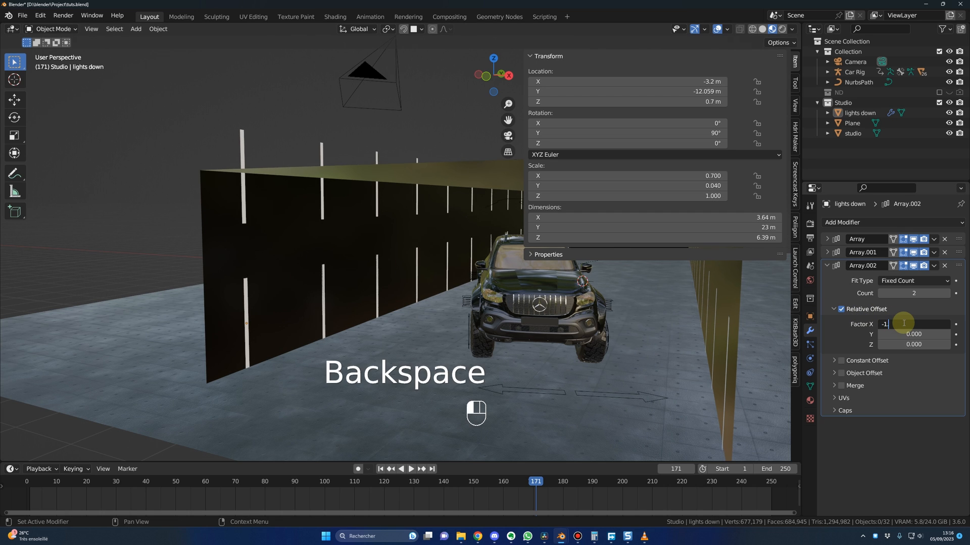
text(140)
key(Return)
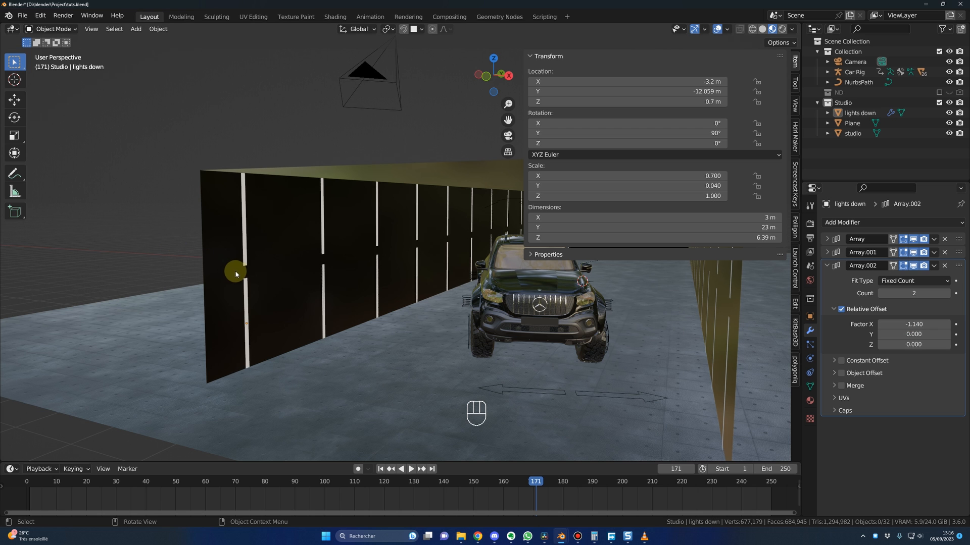
scroll(267, 279, up, 2)
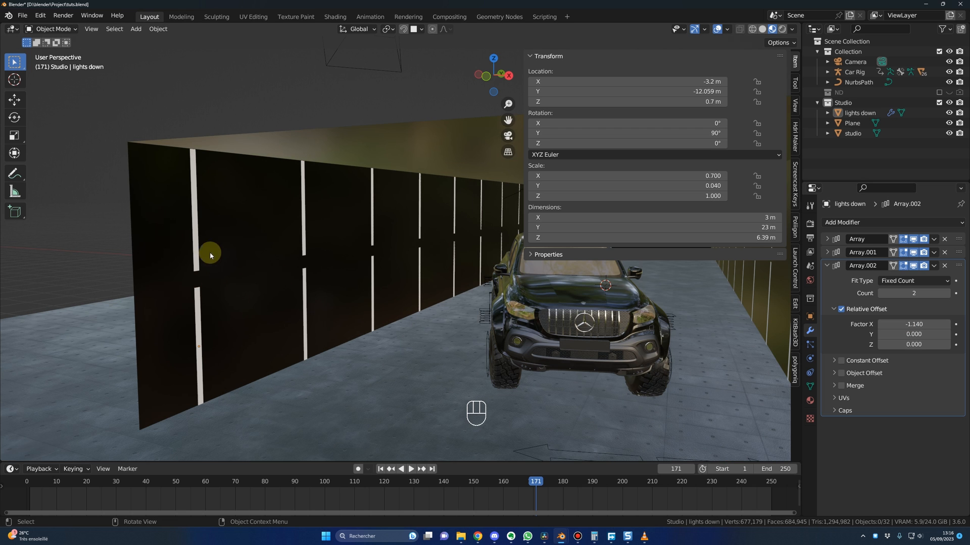
middle_drag(273, 276, 374, 286)
scroll(357, 284, down, 4)
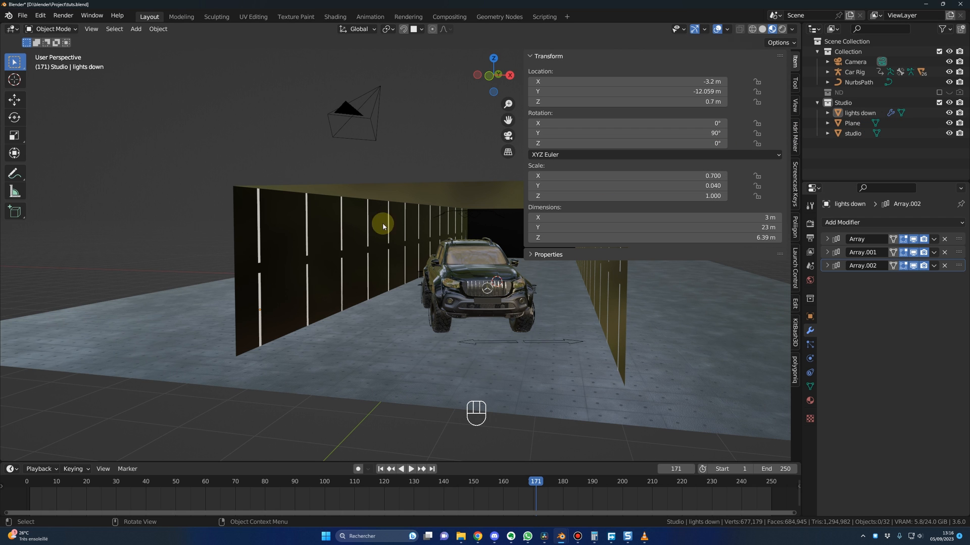
Step: Duplicate the lights down object in place and rename the copy "lights up"
middle_drag(340, 303, 351, 244)
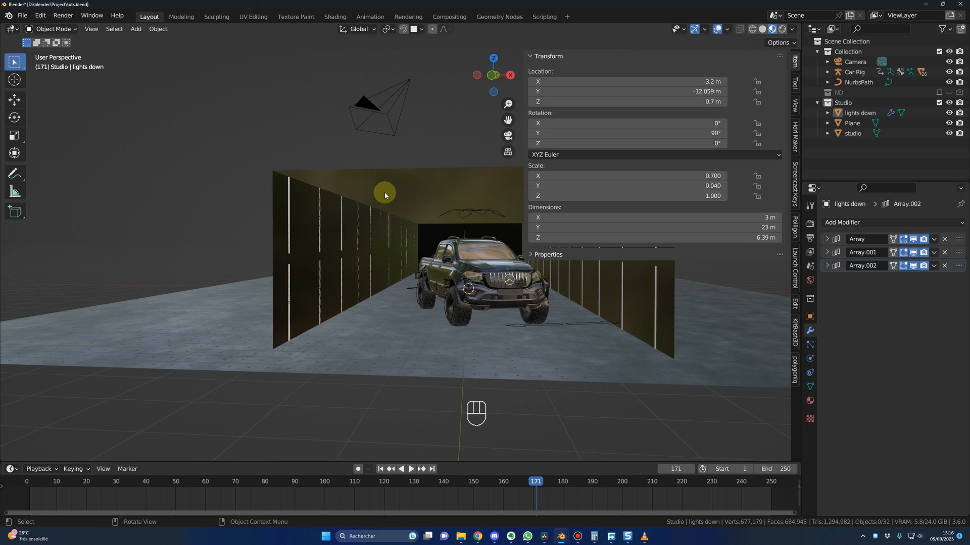
click(859, 113)
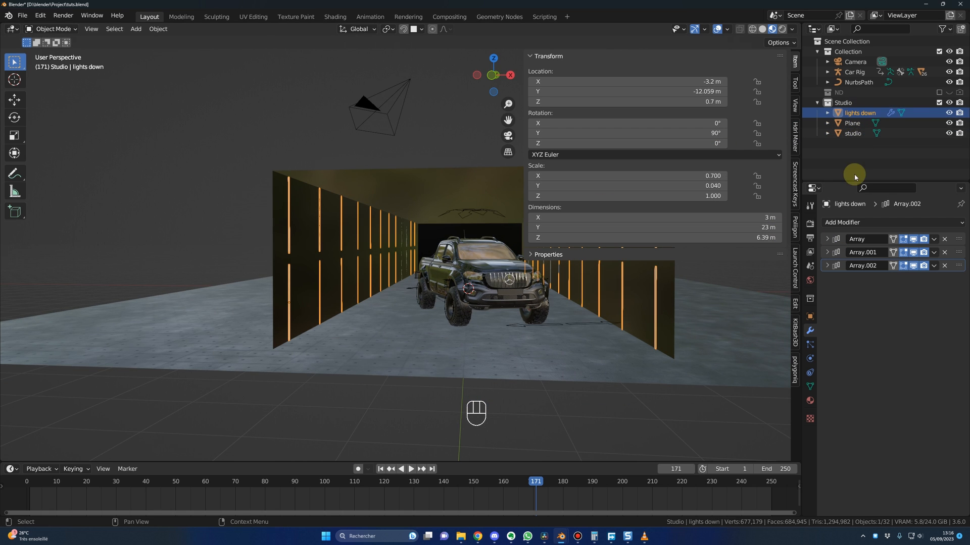
key(shift+d)
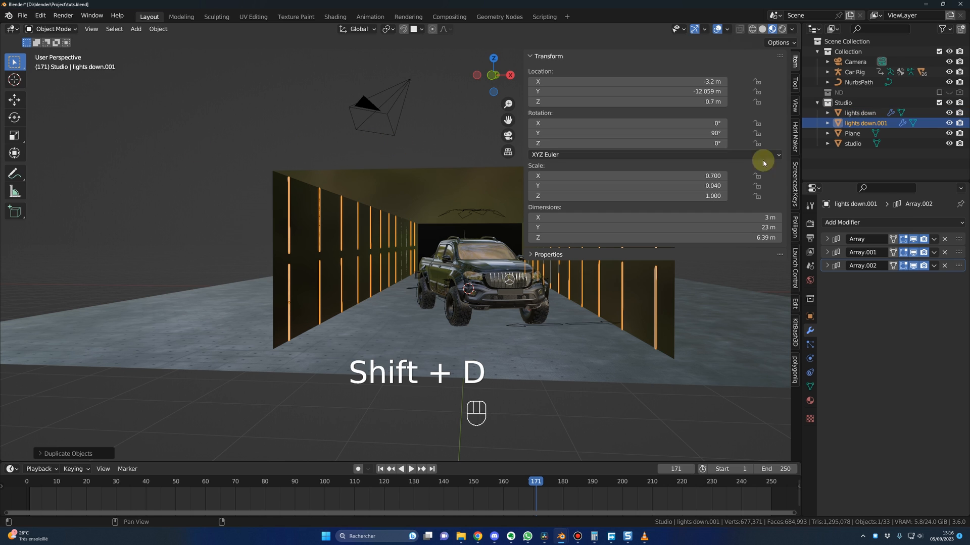
double_click(893, 123)
drag(863, 122, 894, 125)
key(BackSpace)
text(up)
key(Return)
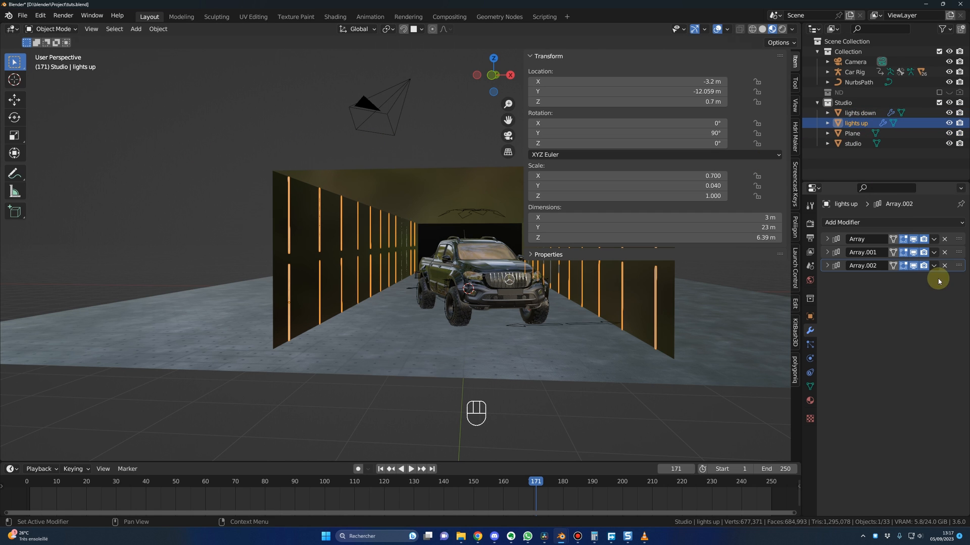
Step: Remove all three Array modifiers from lights up and set its X dimension to 1.82 m
click(945, 239)
click(944, 239)
click(945, 239)
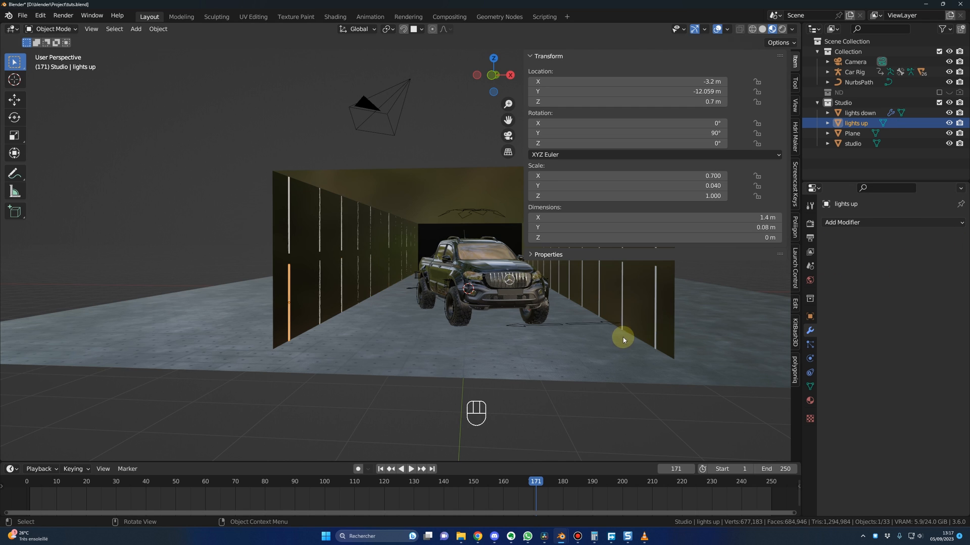
middle_drag(628, 336, 607, 334)
click(687, 217)
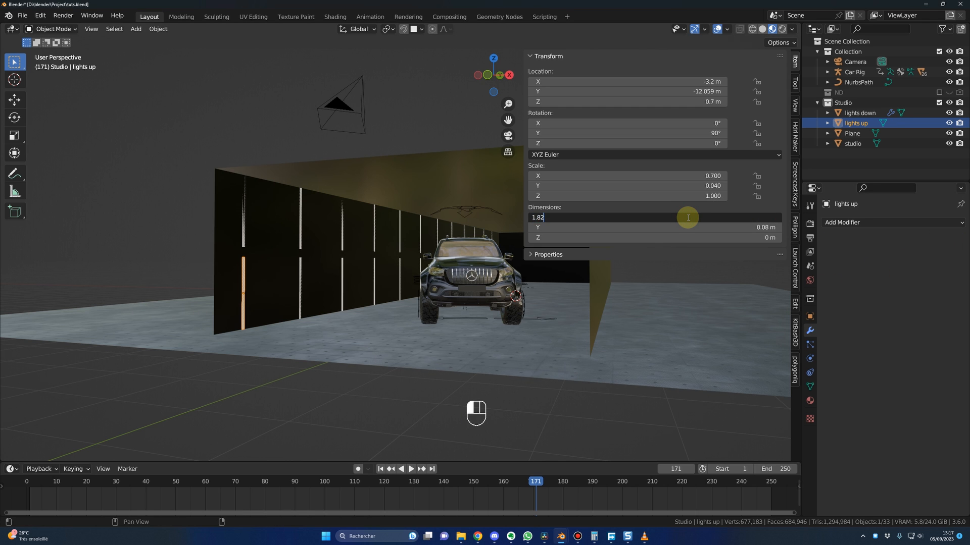
key(Return)
key(Escape)
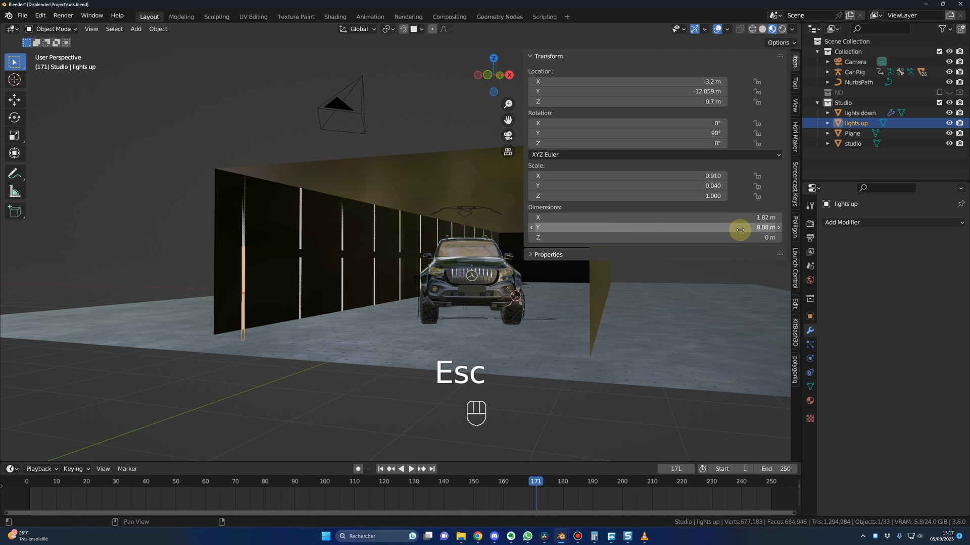
Step: Set the lights up object's Y rotation to 0° and its Z location to 3 m so the strip lies along the ceiling
click(653, 130)
text(0)
key(Return)
click(656, 102)
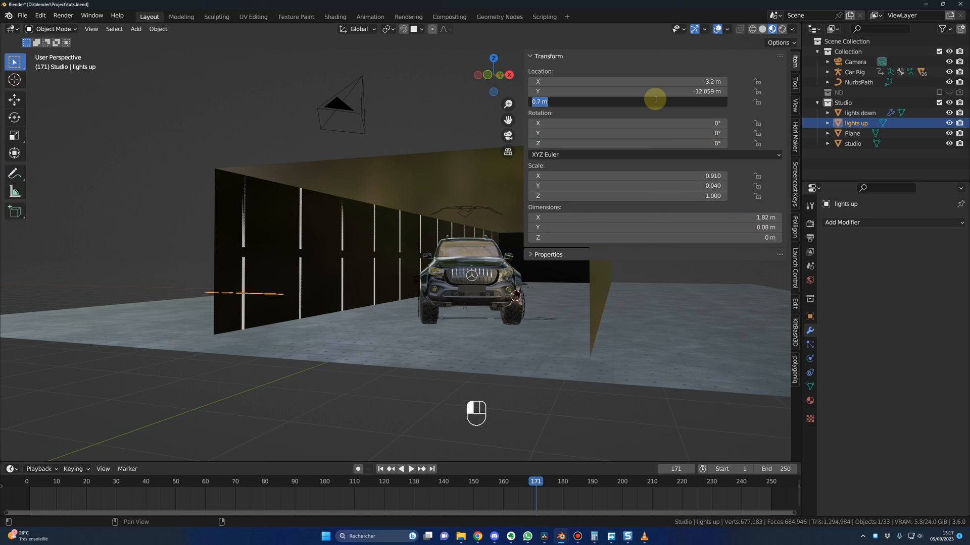
text(3)
key(Return)
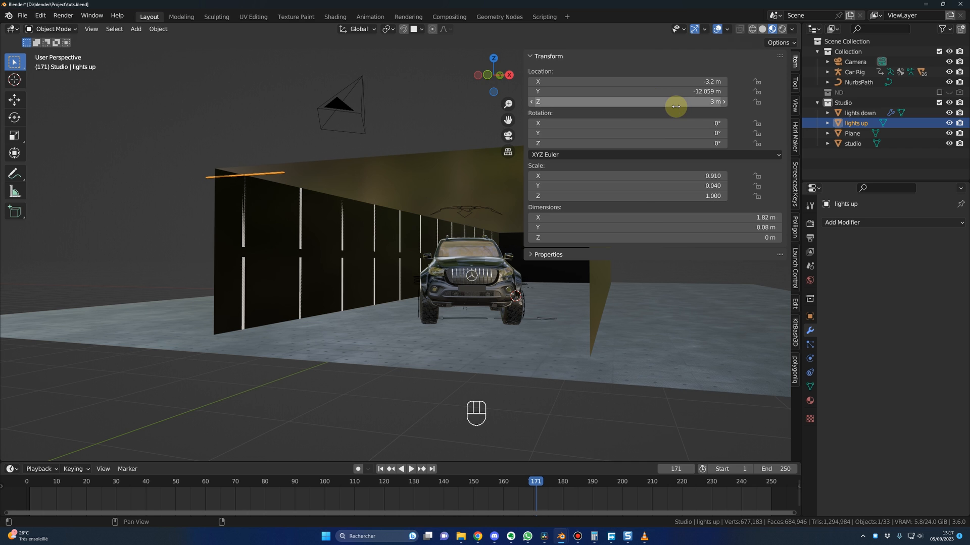
Step: Add an Array modifier to lights up with a count of 3
click(867, 222)
click(753, 251)
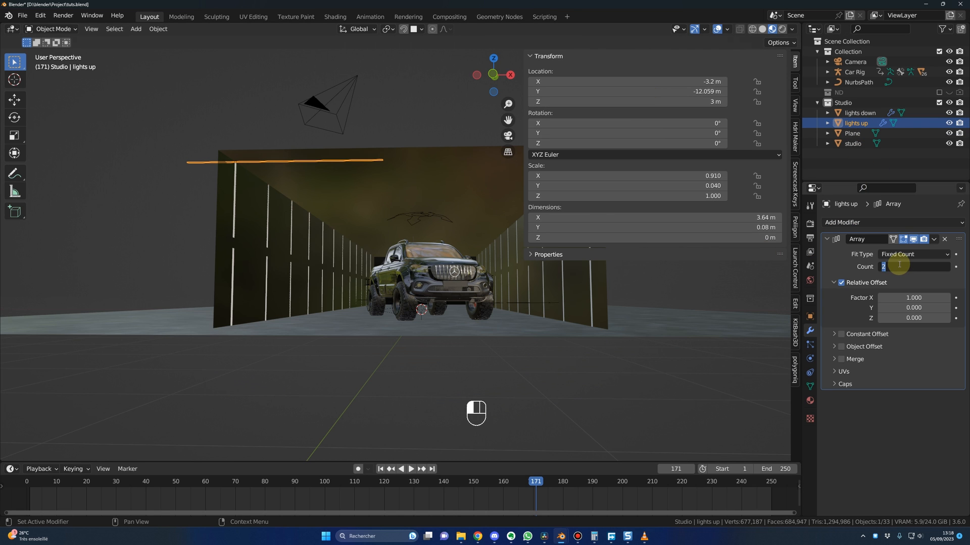
text(3)
key(Return)
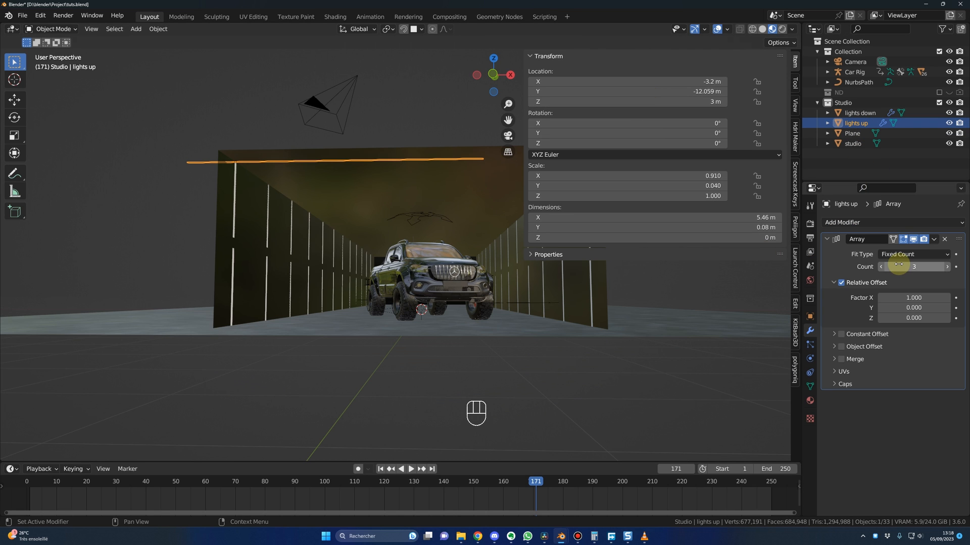
Step: Enable a constant X offset to space out the three ceiling strips, and move lights up to X location -2.281 m
click(841, 334)
click(833, 335)
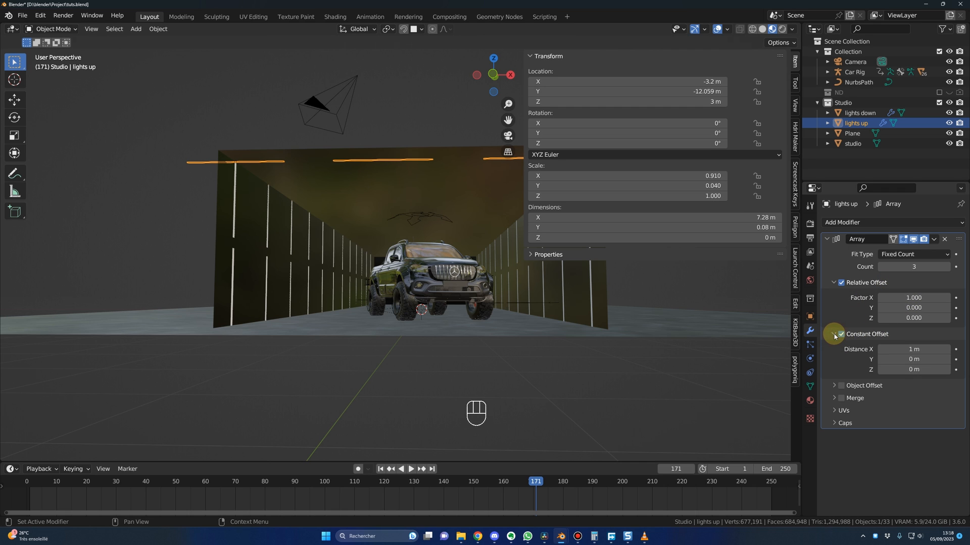
click(899, 349)
text(0.496)
key(Return)
drag(687, 83, 733, 83)
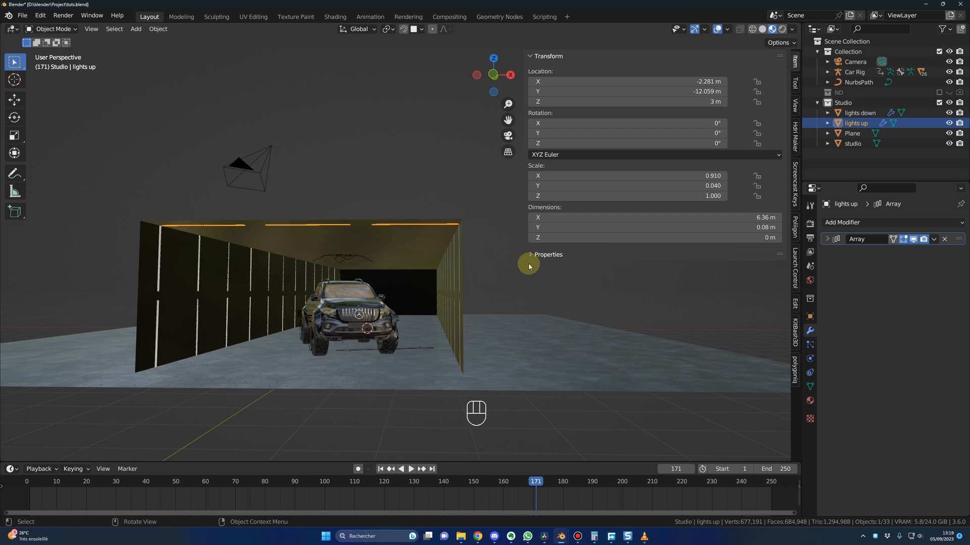
ctrl+middle_drag(401, 314, 400, 260)
Step: Add a second Array modifier to lights up with a relative offset factor of 0 in X and 1 in Y
click(857, 223)
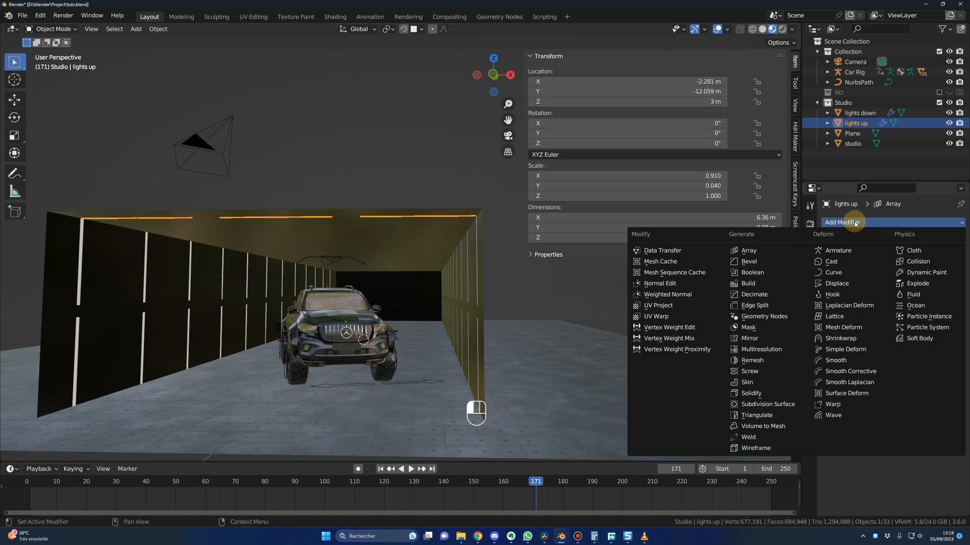
click(758, 253)
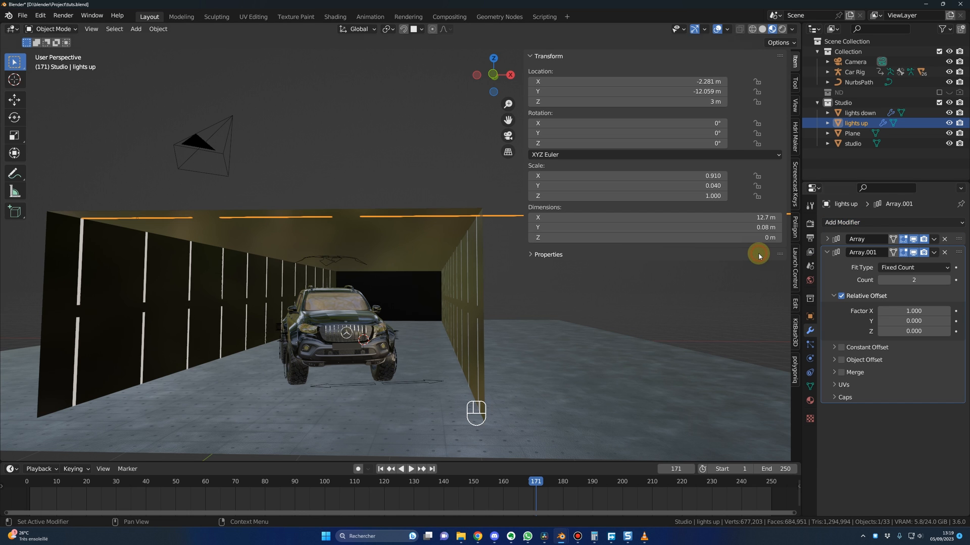
double_click(913, 312)
text(0)
key(Return)
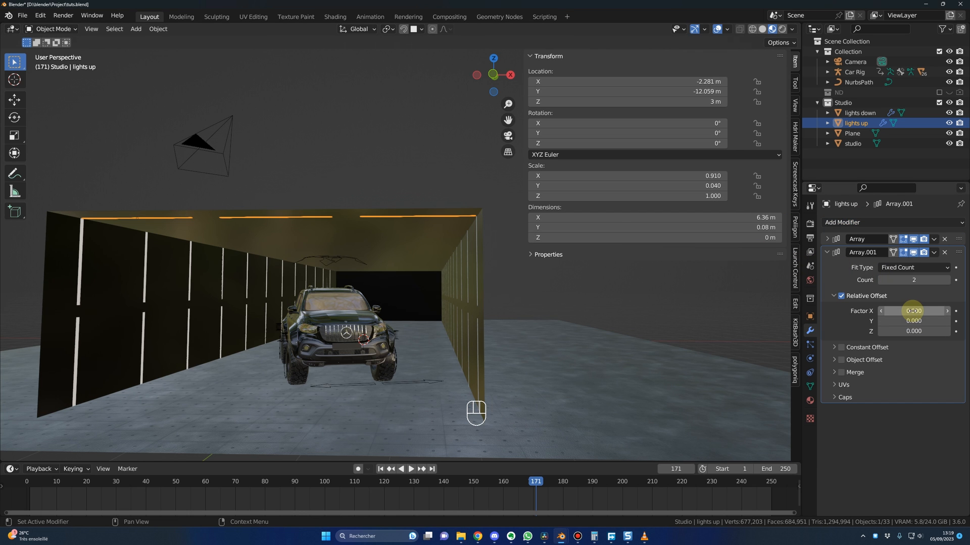
double_click(913, 321)
text(1)
key(Return)
Step: Enable the second array's constant offset with a Y distance of 50 m and raise its count to 12 to fill the ceiling
click(841, 347)
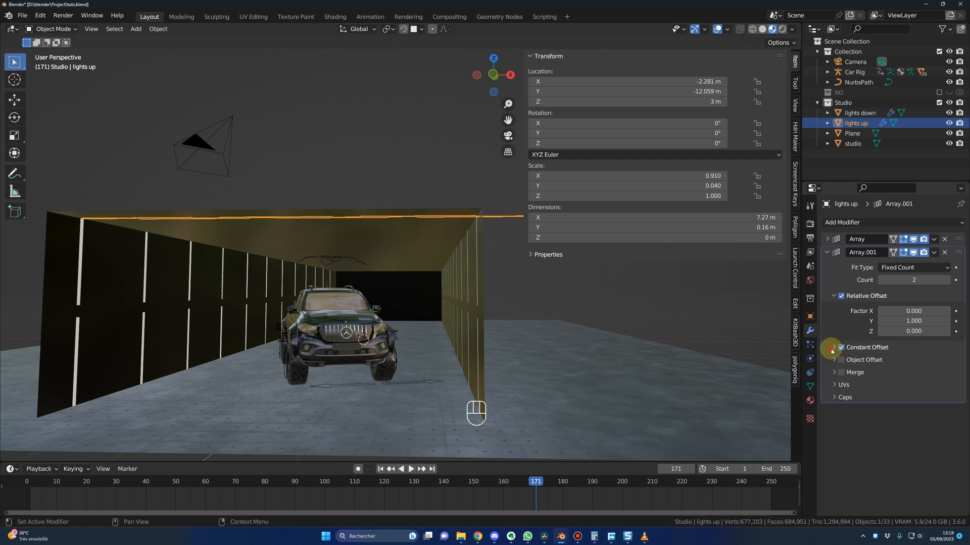
click(833, 348)
double_click(910, 373)
text(50)
key(Return)
key(Return)
click(947, 280)
click(947, 279)
click(947, 280)
click(947, 280)
click(946, 280)
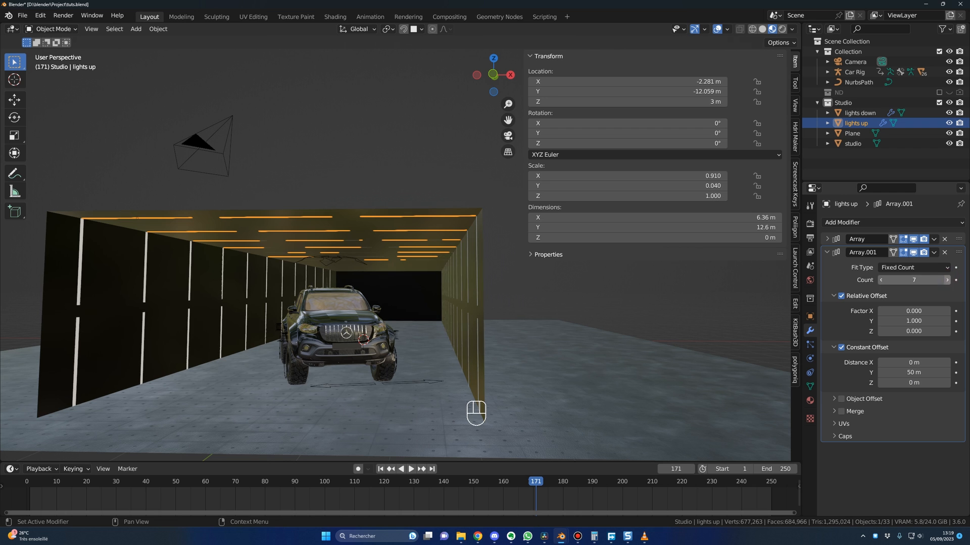
click(948, 282)
click(948, 282)
click(948, 282)
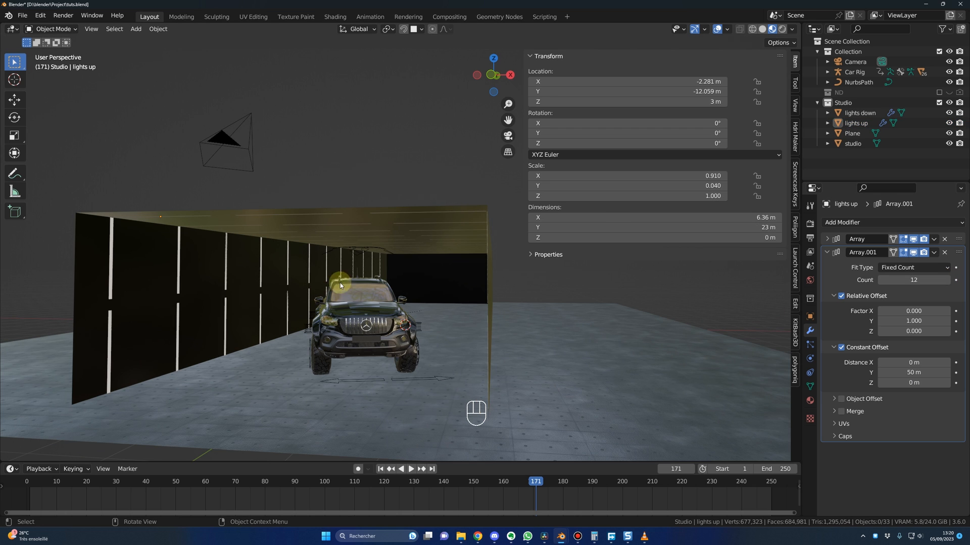
Step: Create a new material named "lights" for the lights down object in the Shading workspace
click(859, 113)
click(335, 17)
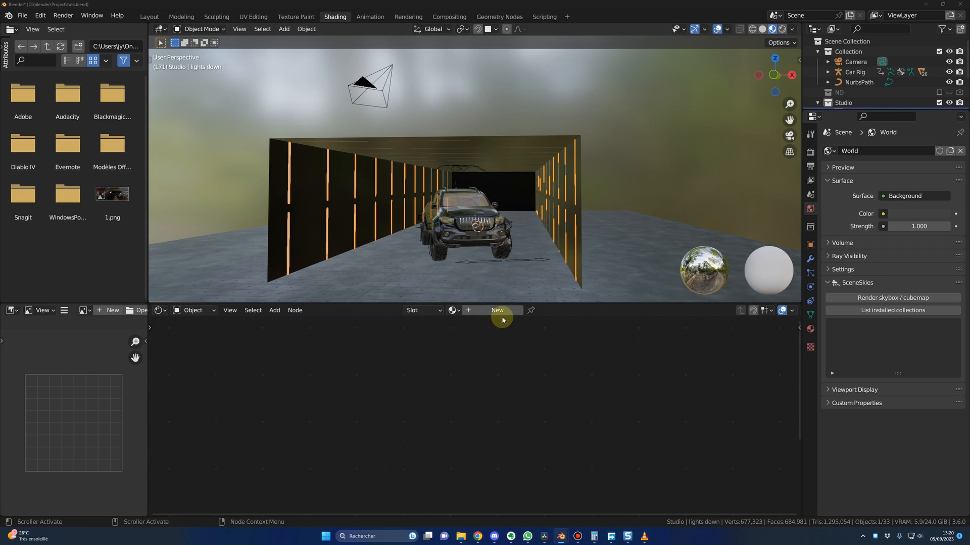
double_click(484, 310)
text(light)
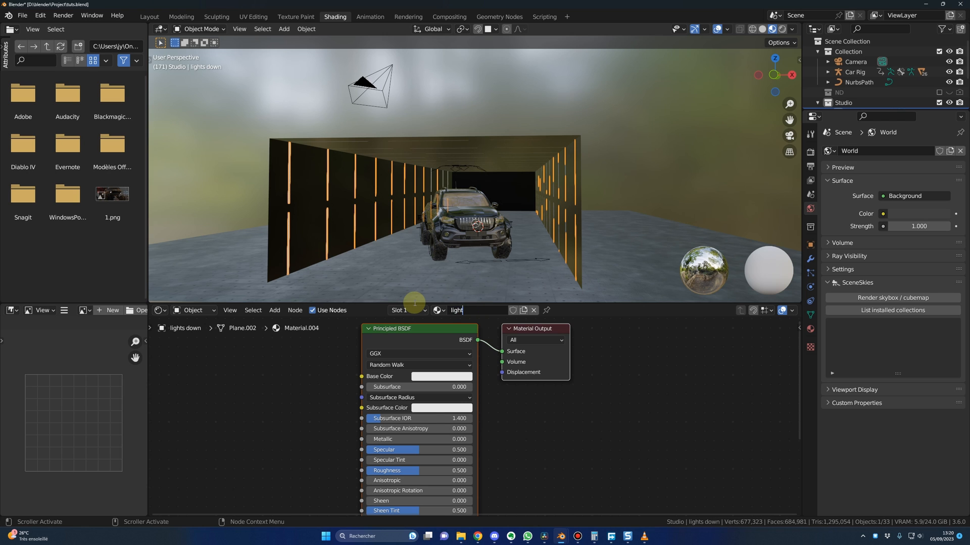
text(s)
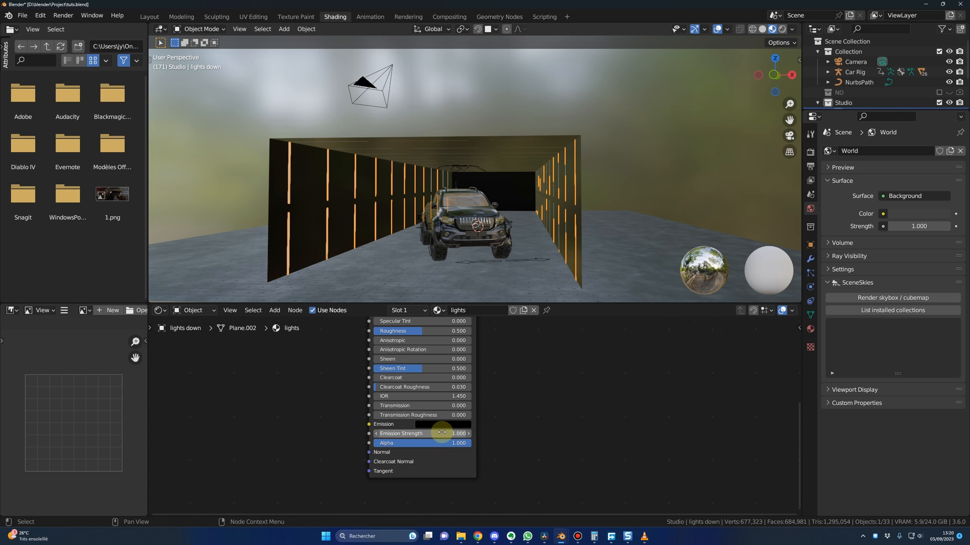
Step: Give the lights material a light blue emission color with an emission strength of 100
click(443, 433)
text(100)
key(Return)
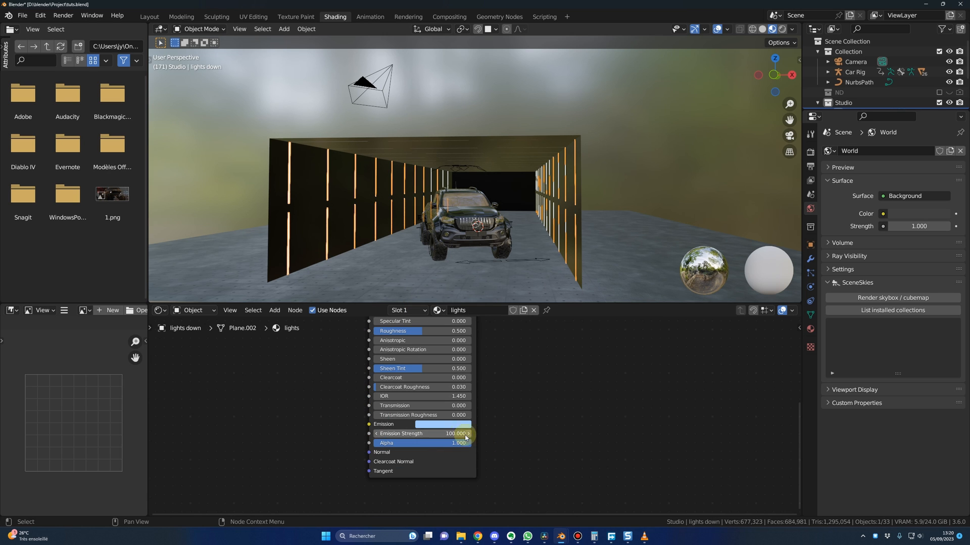
click(457, 425)
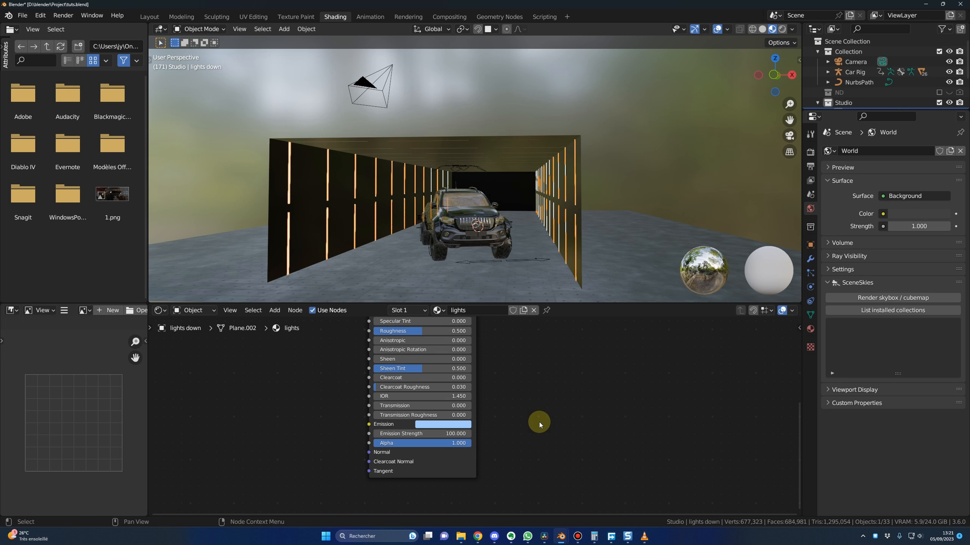
Step: Inspect the wall lights around the car, return to the Layout workspace and hide the viewport sidebar
click(515, 263)
scroll(508, 256, up, 4)
middle_drag(508, 256, 532, 229)
scroll(554, 257, down, 3)
click(149, 17)
middle_drag(251, 106, 268, 199)
key(n)
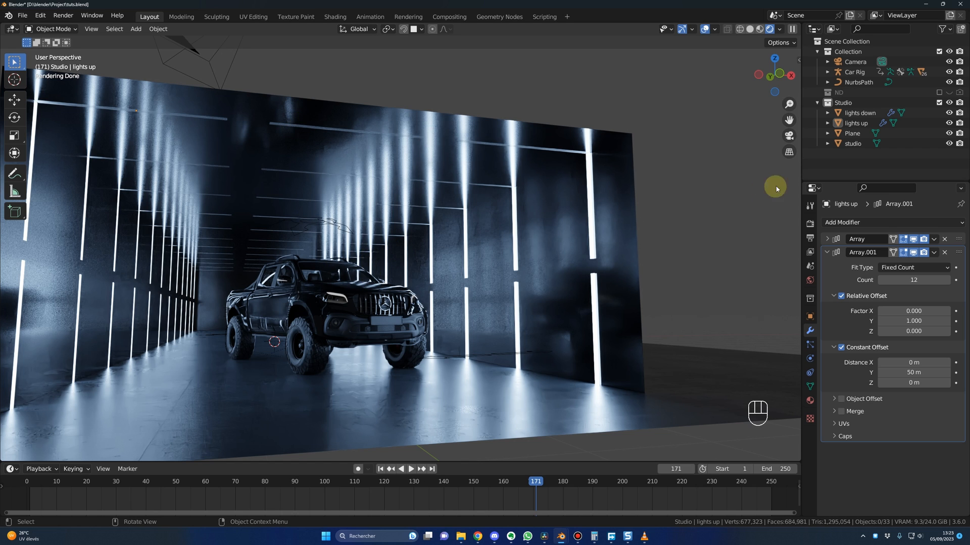
Step: Assign the existing "lights" material to the lights up object
click(856, 125)
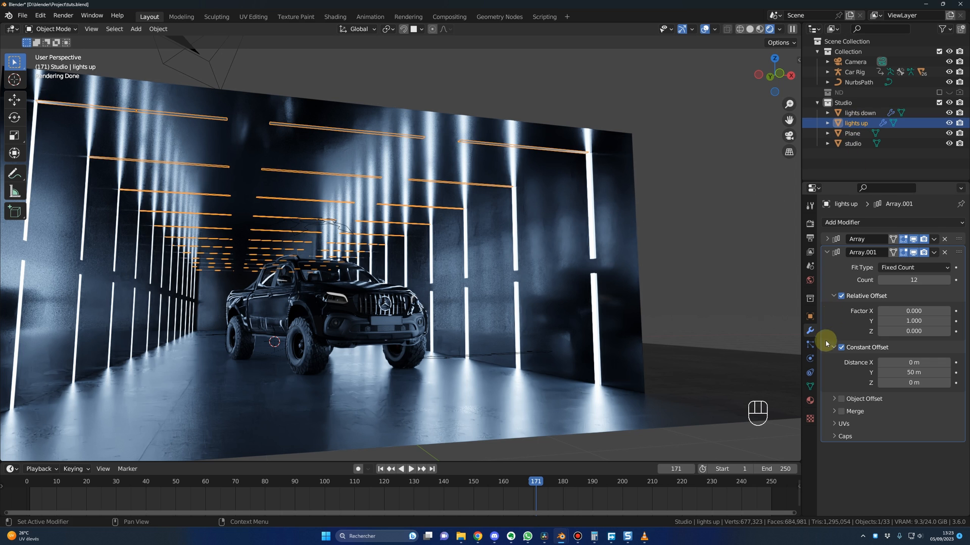
click(810, 402)
click(828, 265)
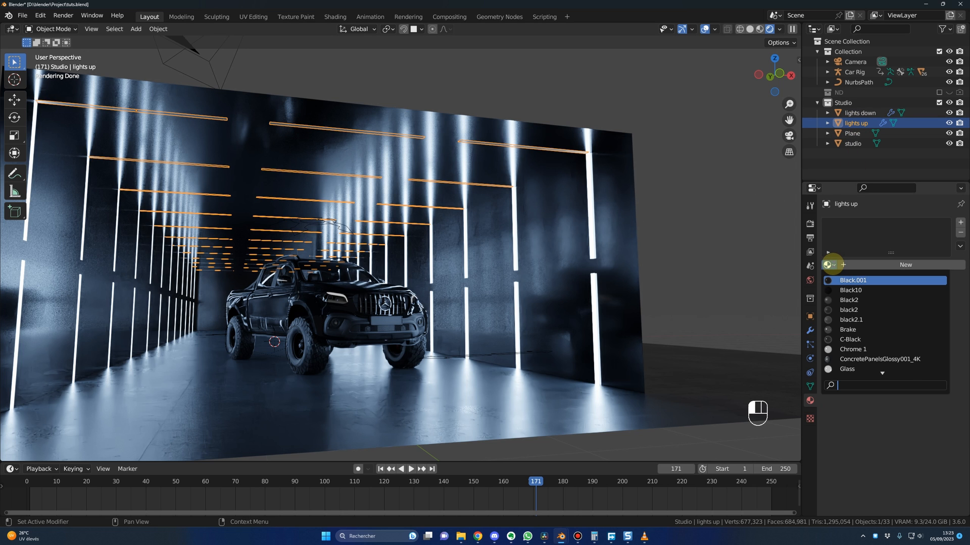
text(ligh)
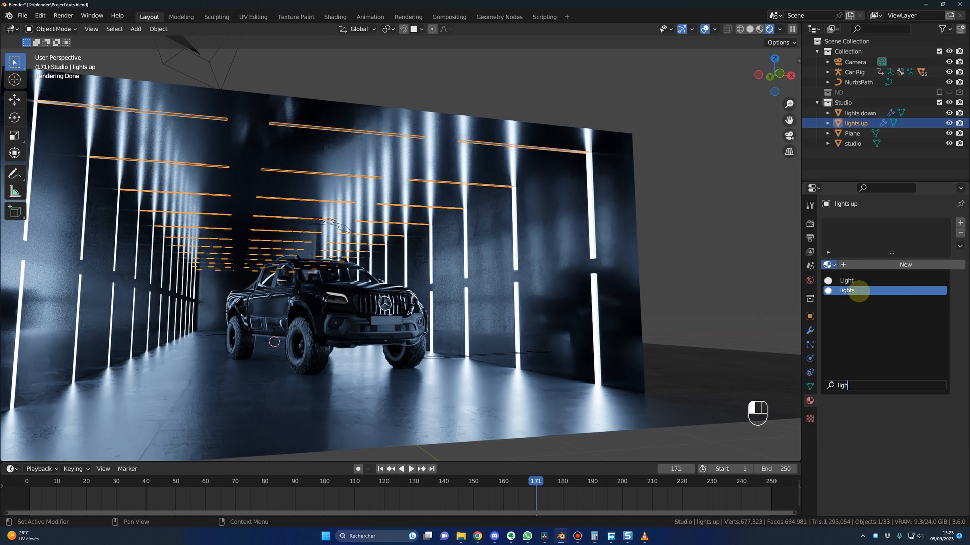
click(860, 290)
click(707, 294)
scroll(380, 299, up, 2)
middle_drag(379, 299, 380, 302)
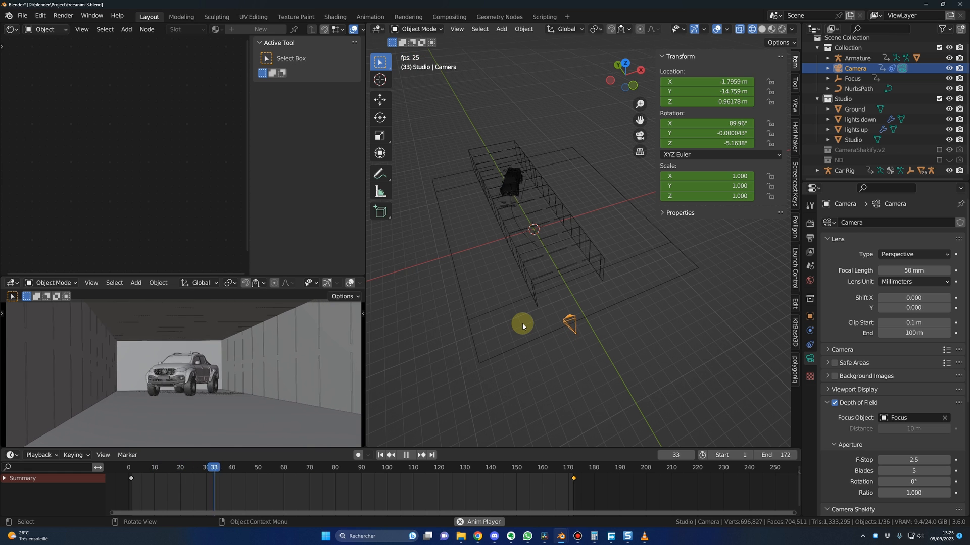
Step: Stop the playback and review the camera's animation keyframes, the render sampling and the PNG output settings
key(space)
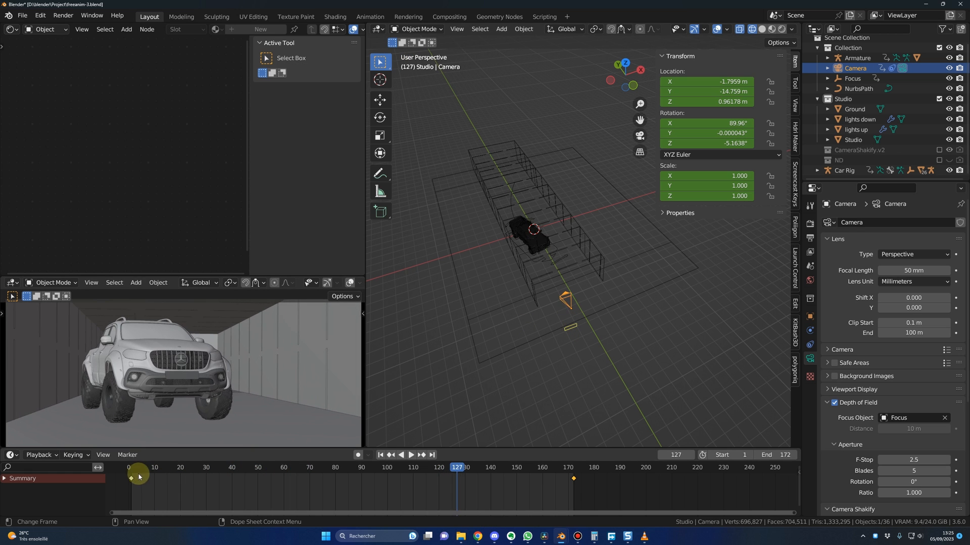
drag(135, 474, 573, 477)
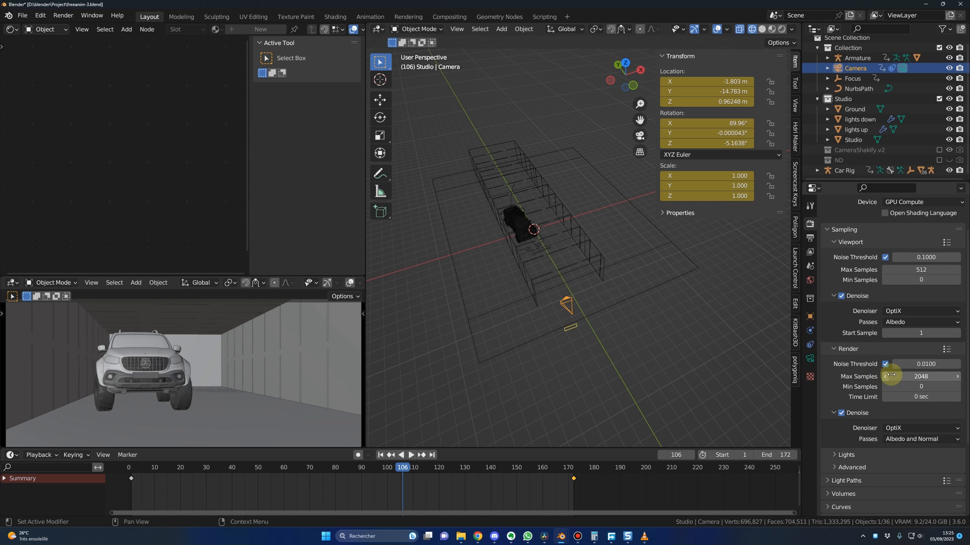
scroll(877, 394, down, 5)
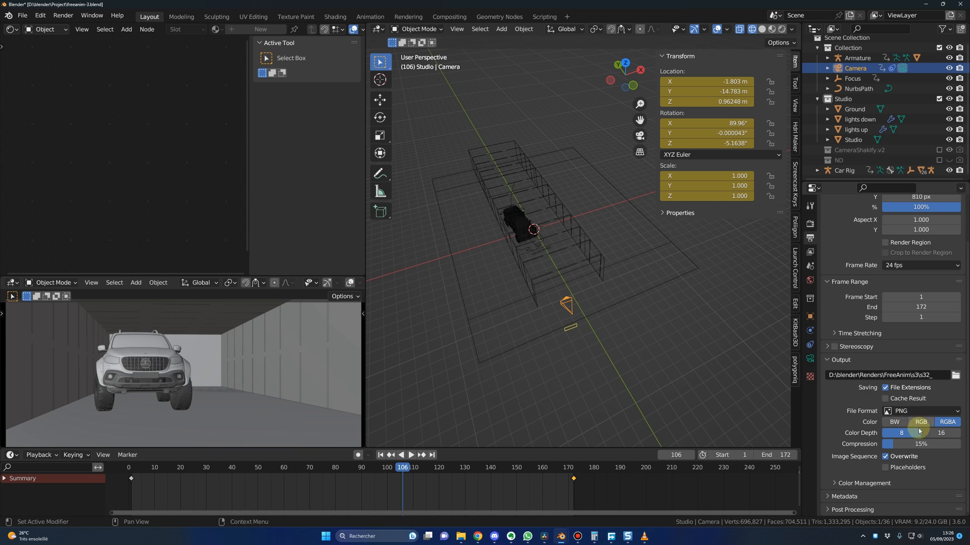
click(430, 328)
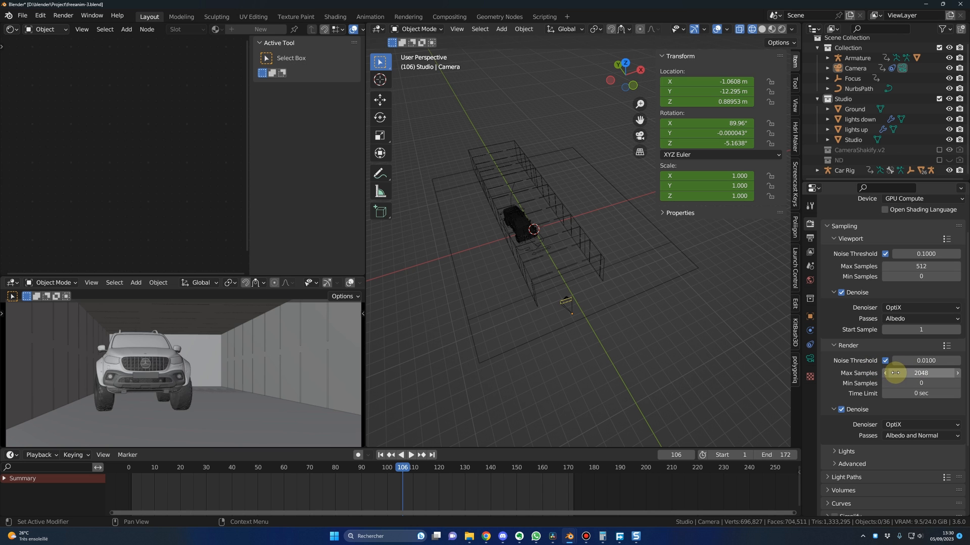
Step: Switch to DaVinci Resolve, preview the s12front clip on the timeline and view its grade on the Color page
click(553, 536)
drag(507, 399, 510, 399)
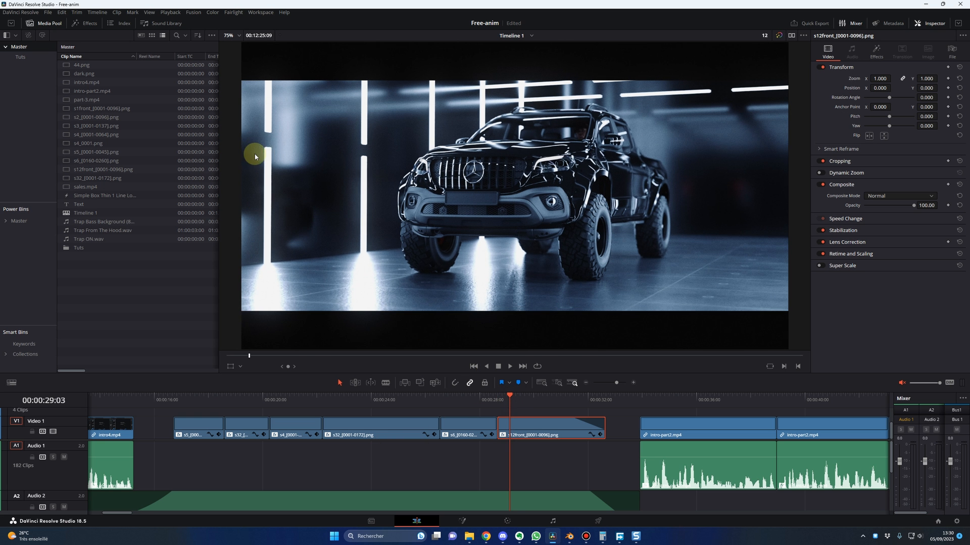
click(507, 521)
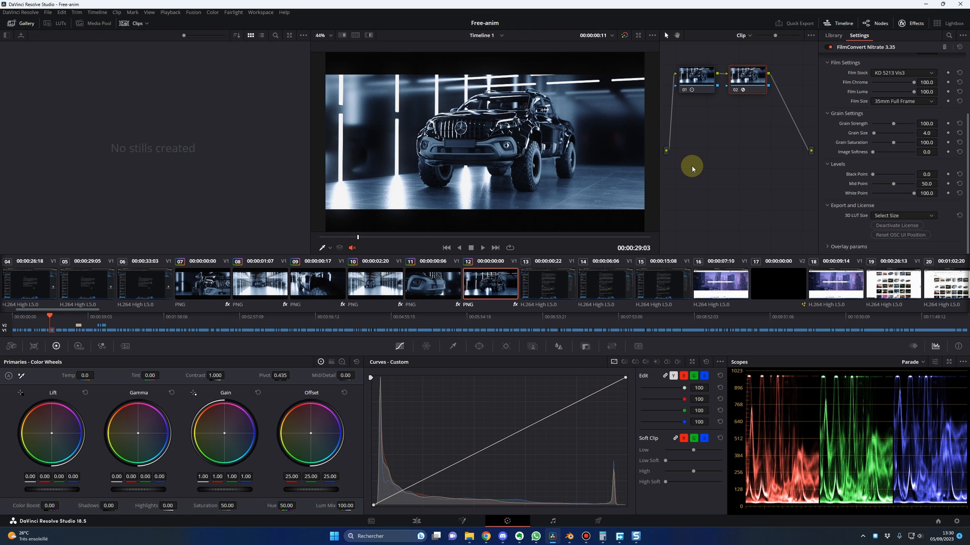